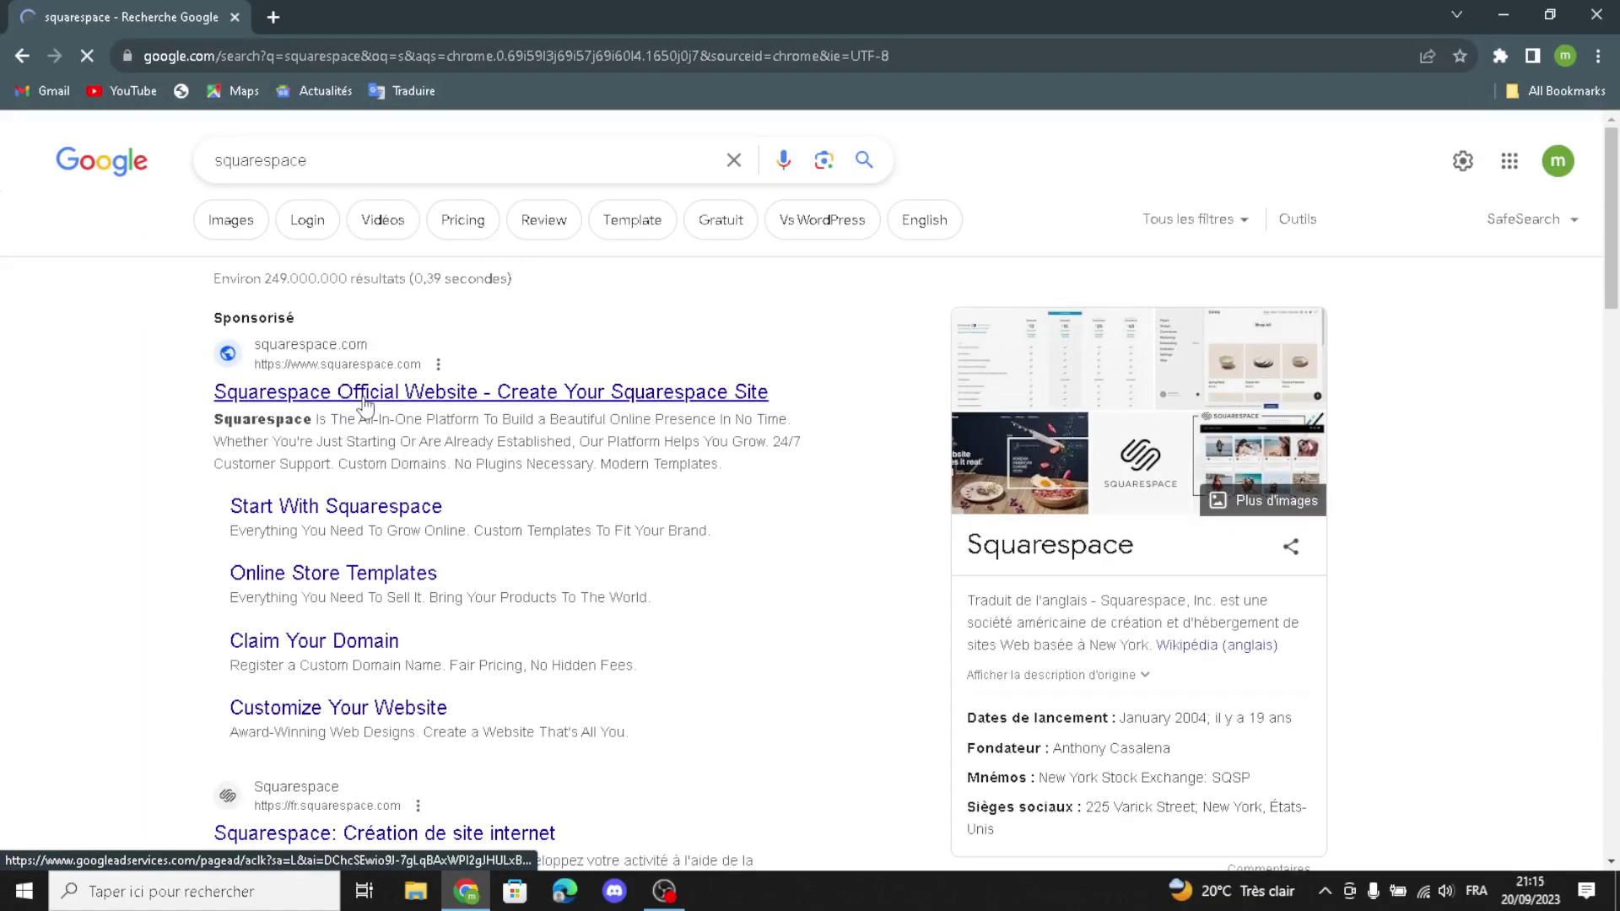
# - Open the official Squarespace website from the search results and go to its website template gallery
pyautogui.click(365, 406)
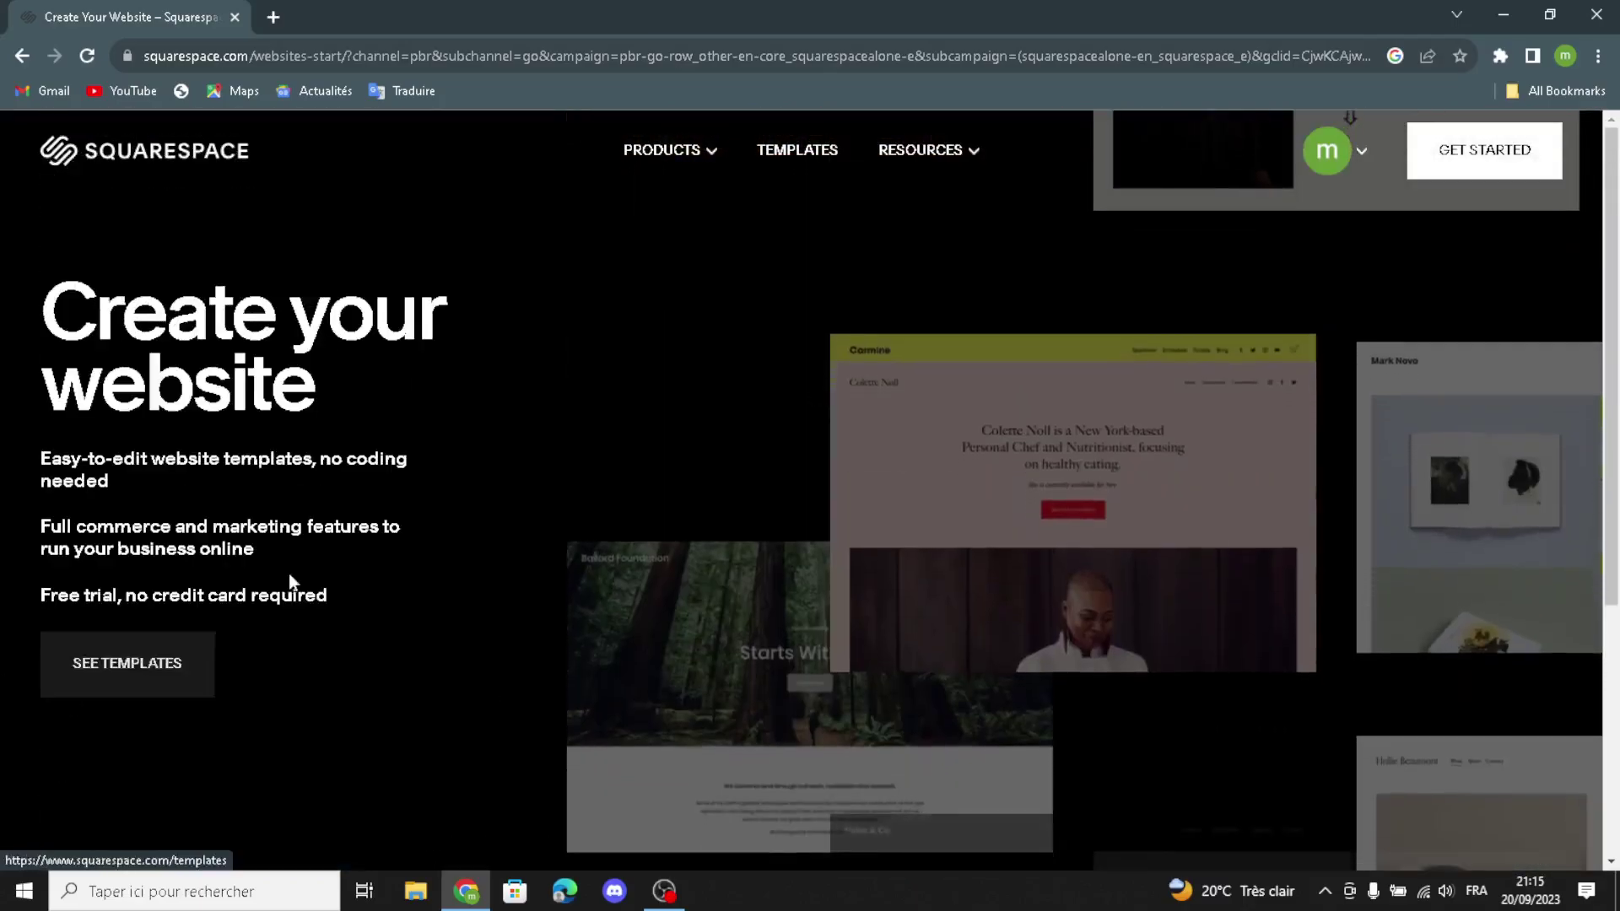
pyautogui.click(69, 673)
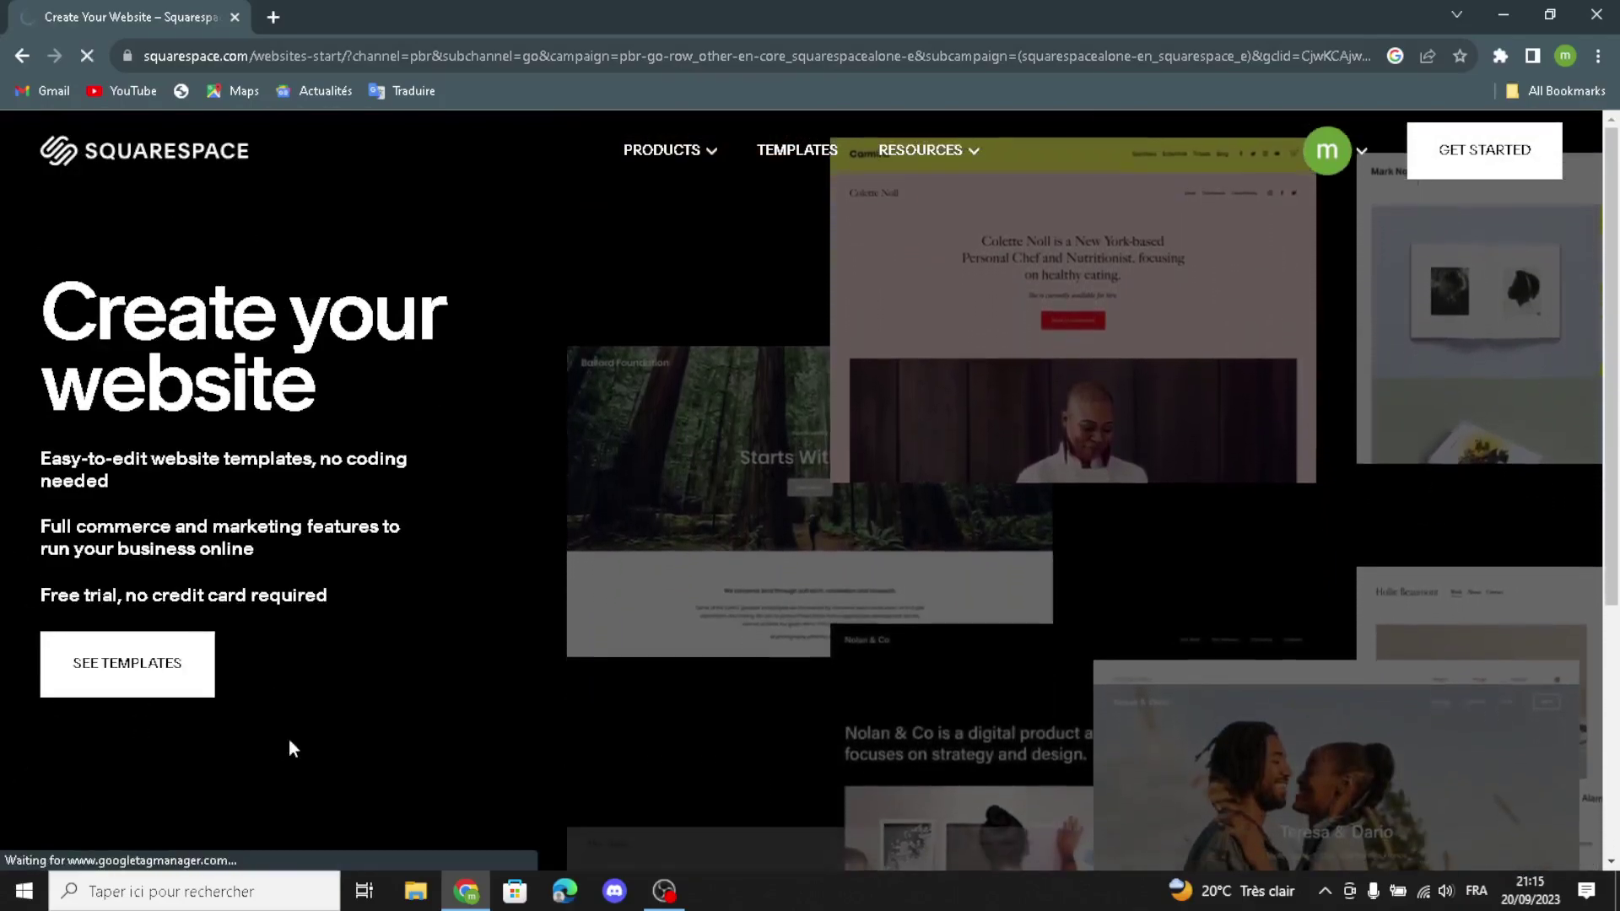
pyautogui.click(56, 663)
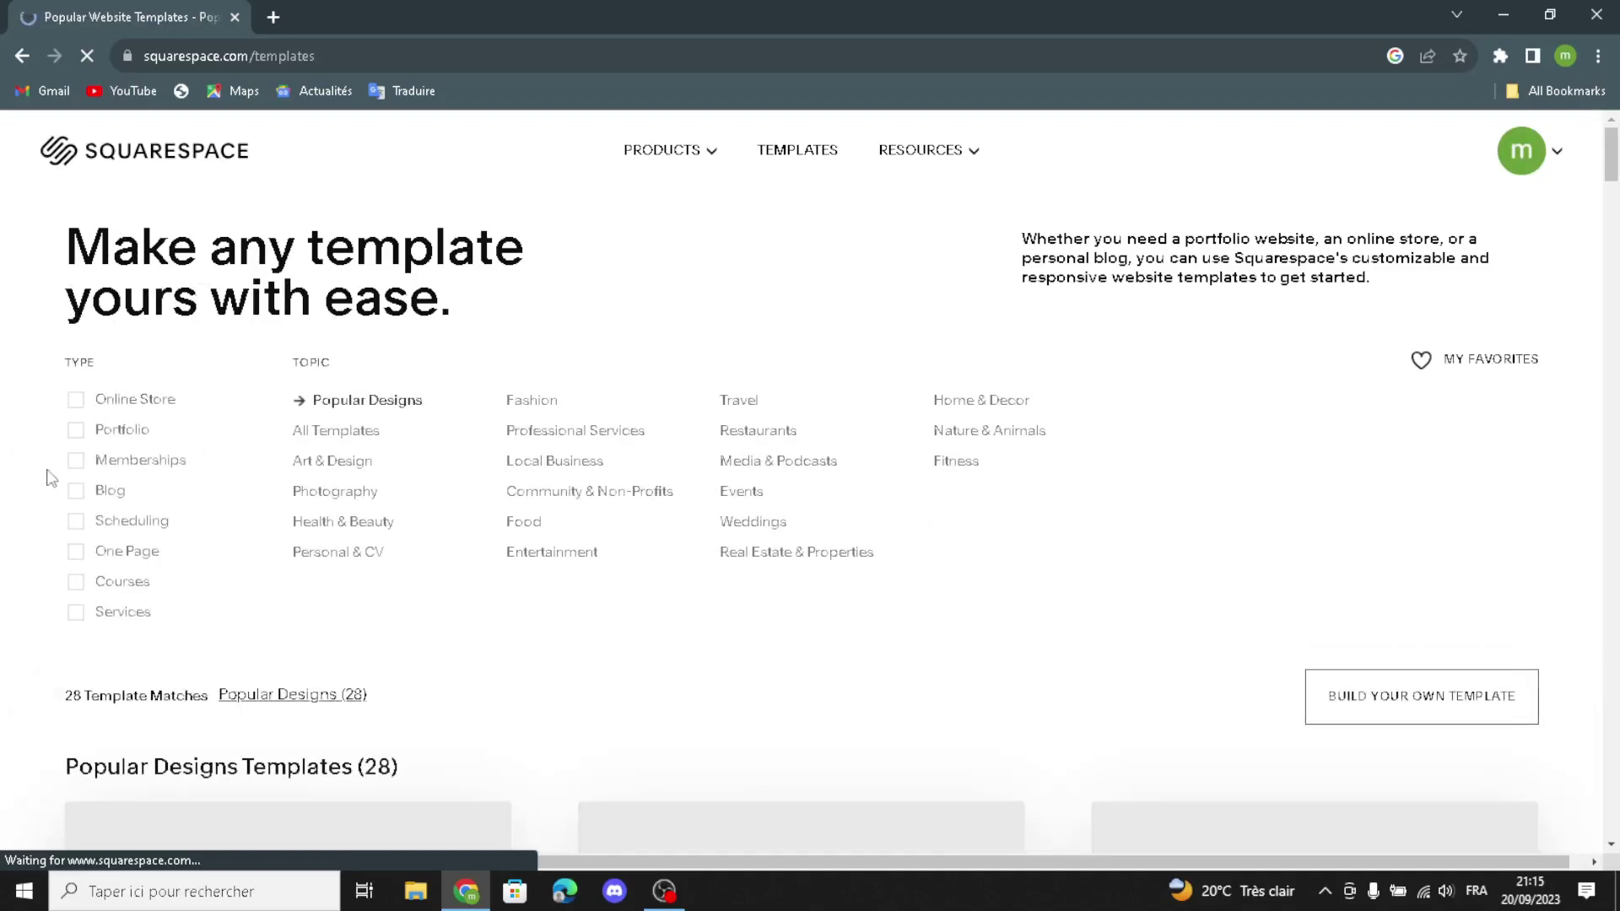
# - Filter the templates by the types Online Store, Memberships, Scheduling, Courses and Services
pyautogui.click(79, 402)
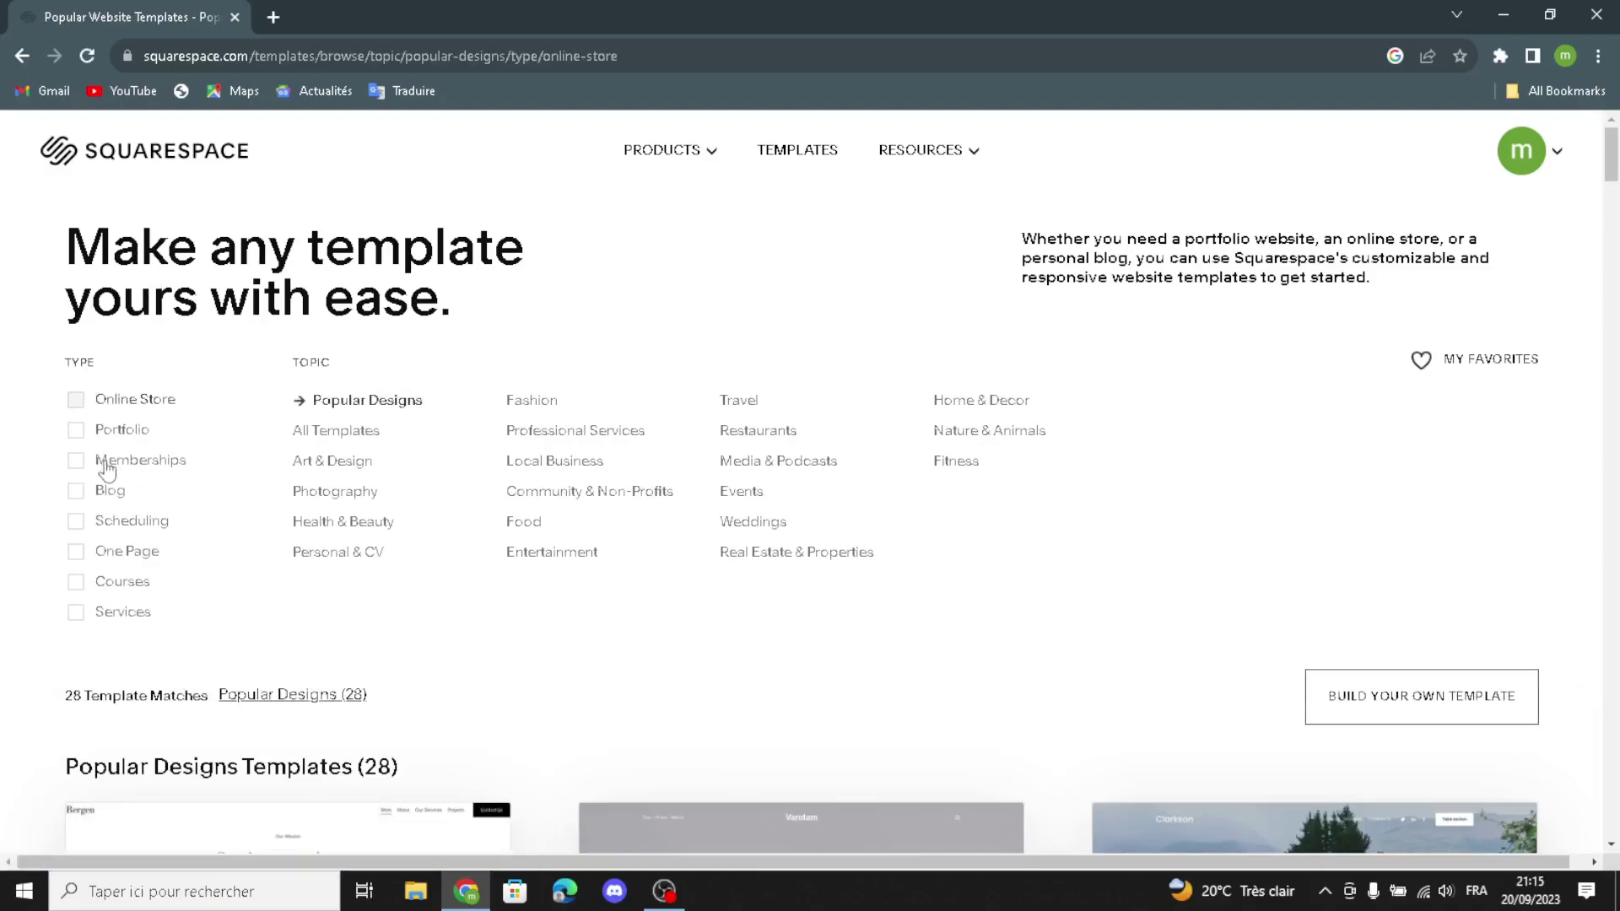
pyautogui.click(76, 469)
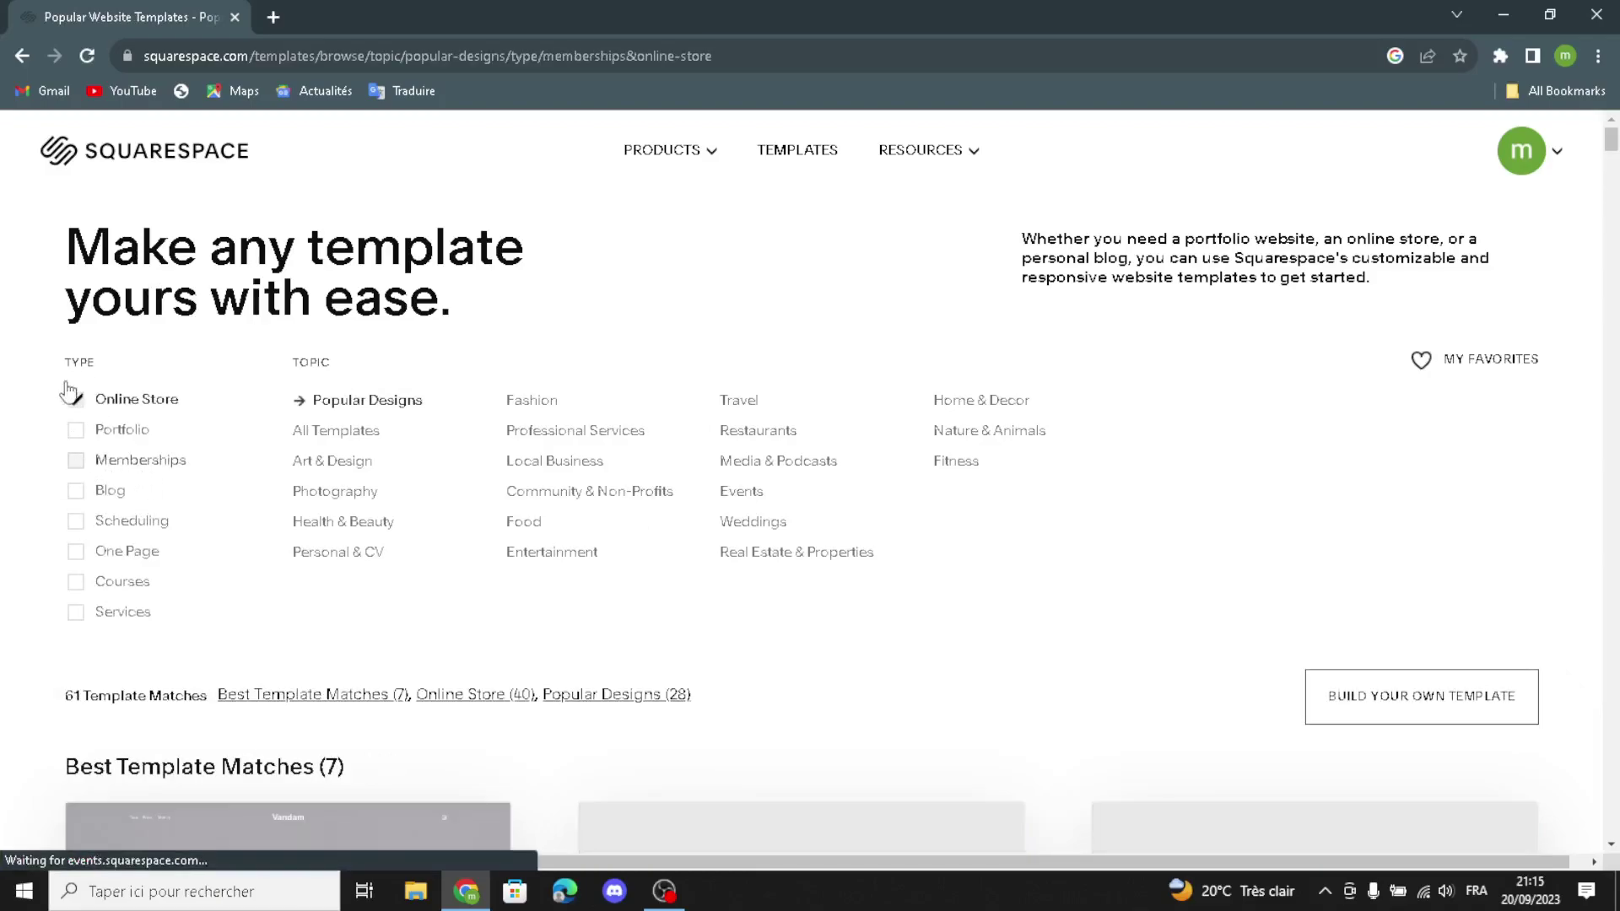
pyautogui.click(119, 527)
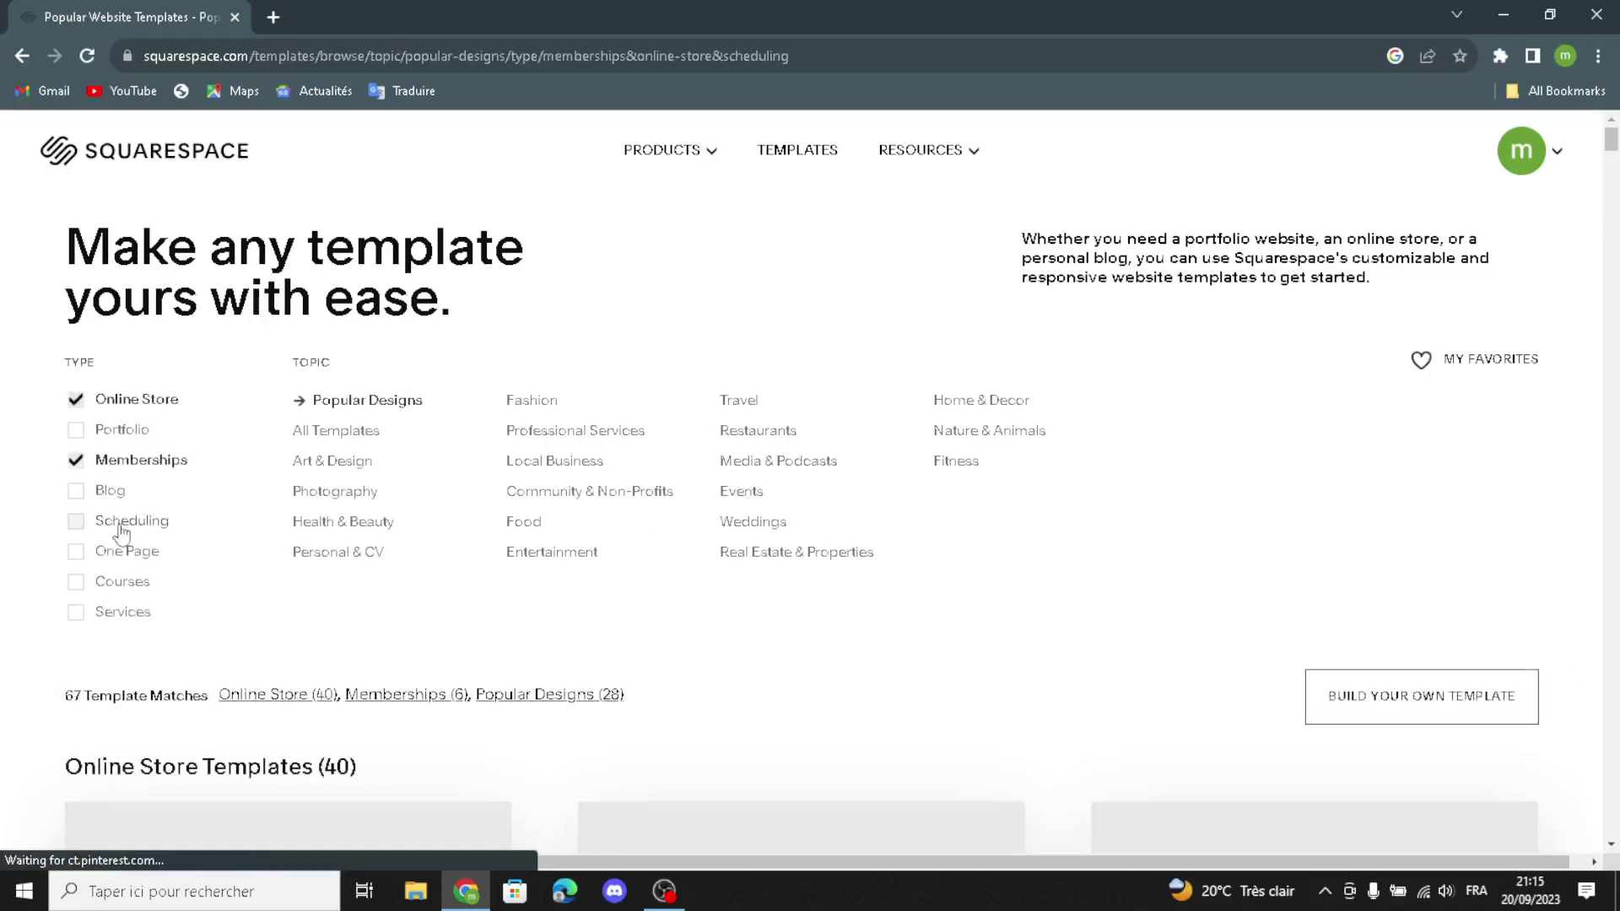
pyautogui.click(76, 582)
pyautogui.click(76, 612)
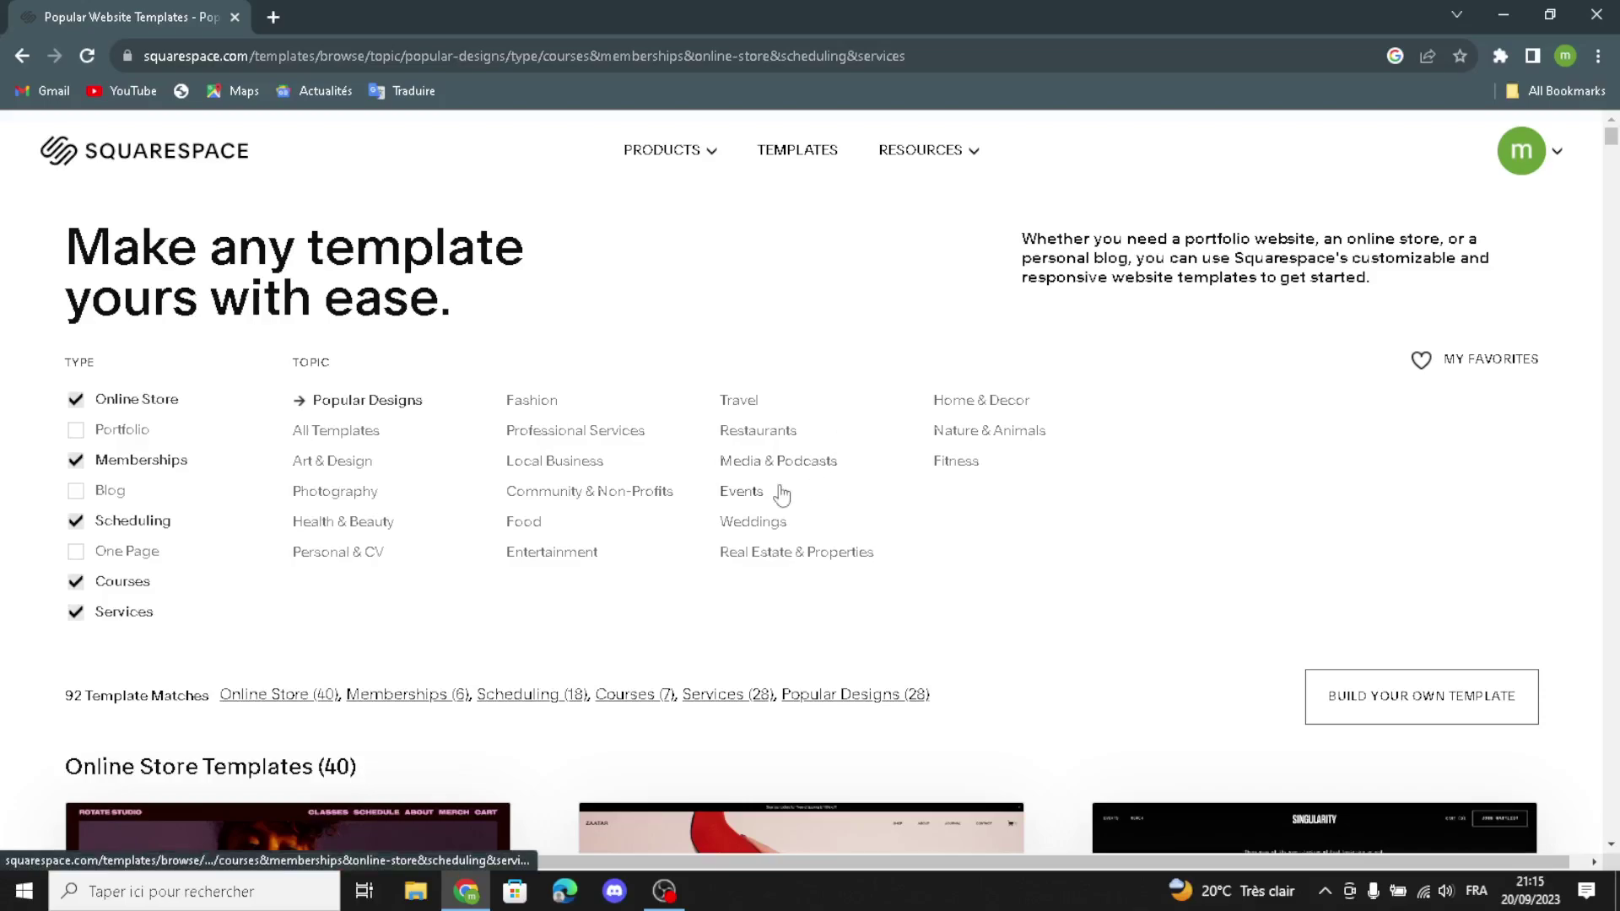
# - Start building a custom template with the Build your own template option below the first gallery templates
pyautogui.scroll(-15, 781, 497)
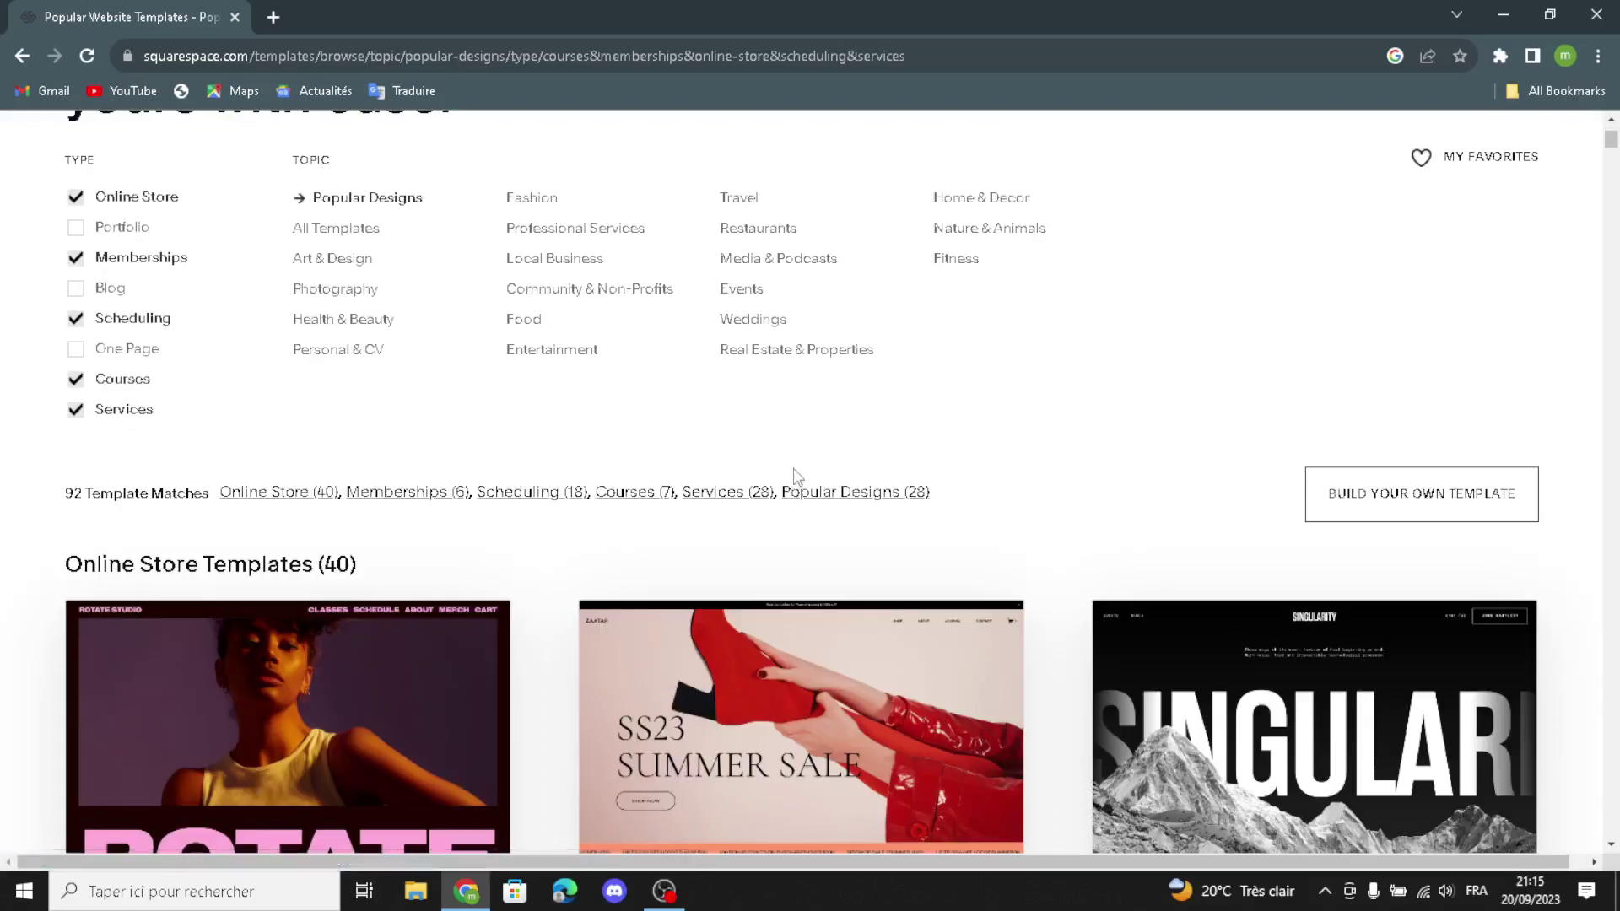
pyautogui.scroll(-3, 795, 469)
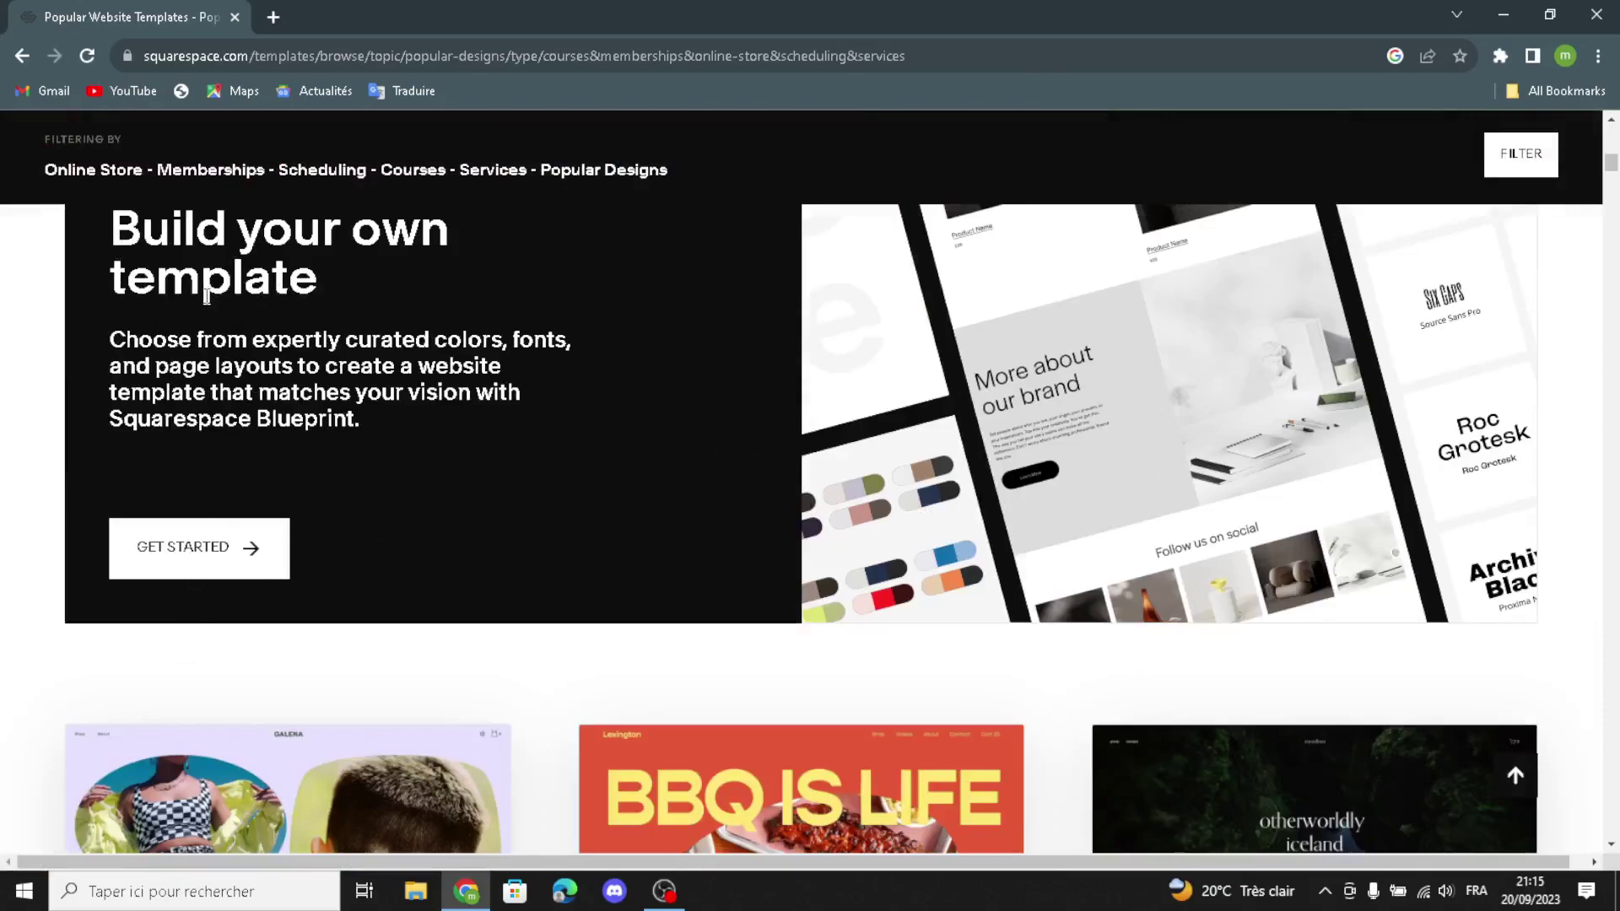
pyautogui.scroll(-1, 535, 557)
pyautogui.click(217, 462)
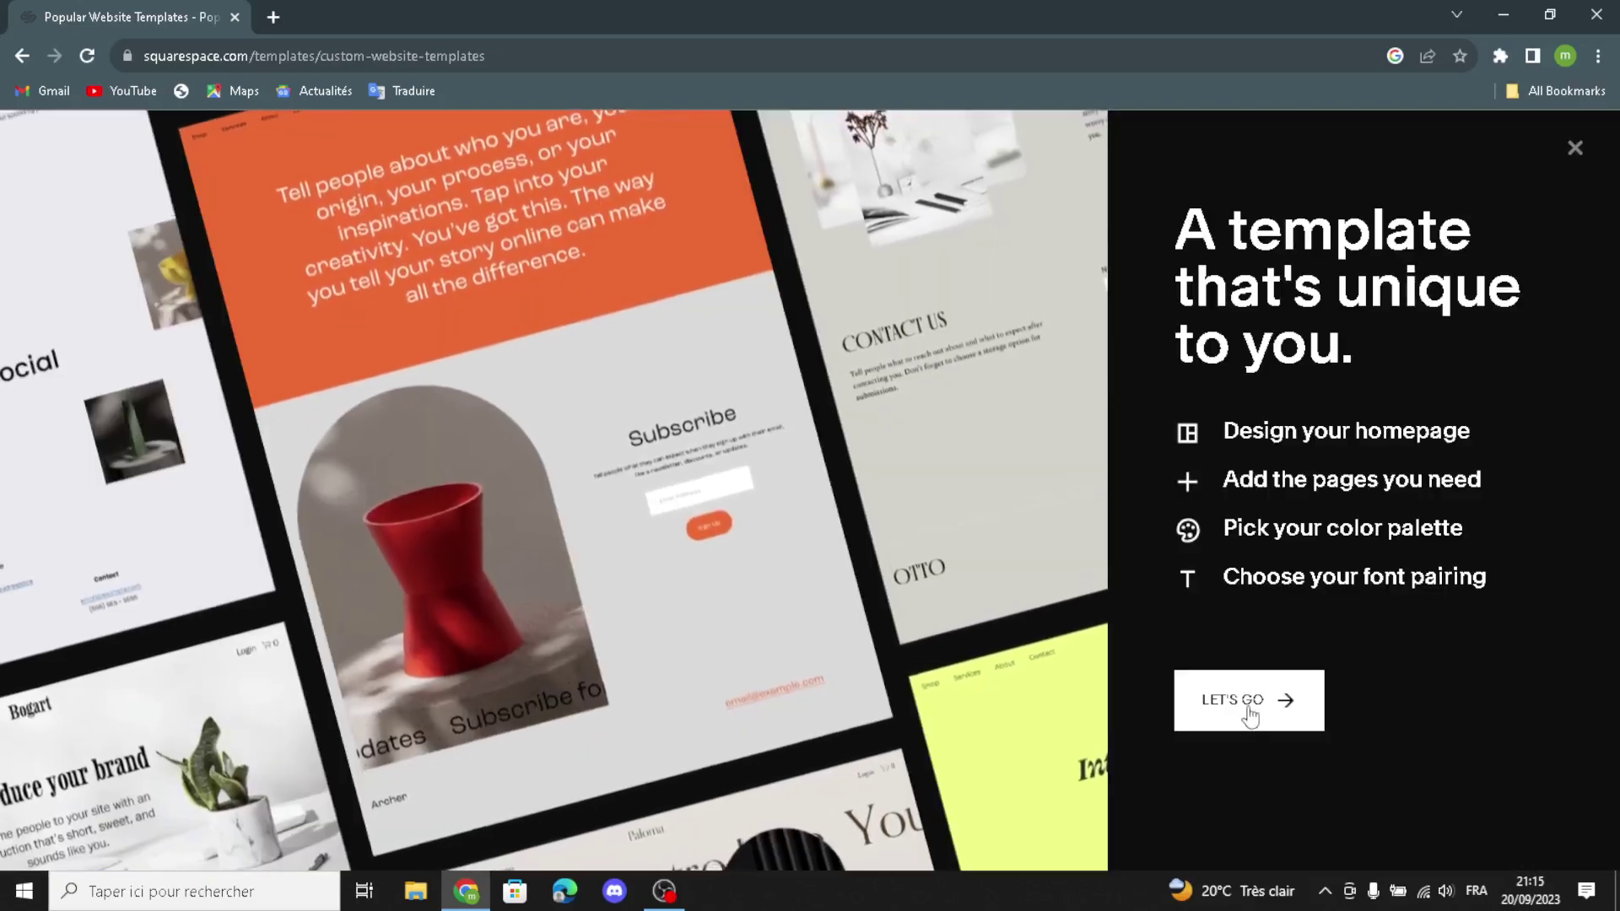
pyautogui.click(1248, 711)
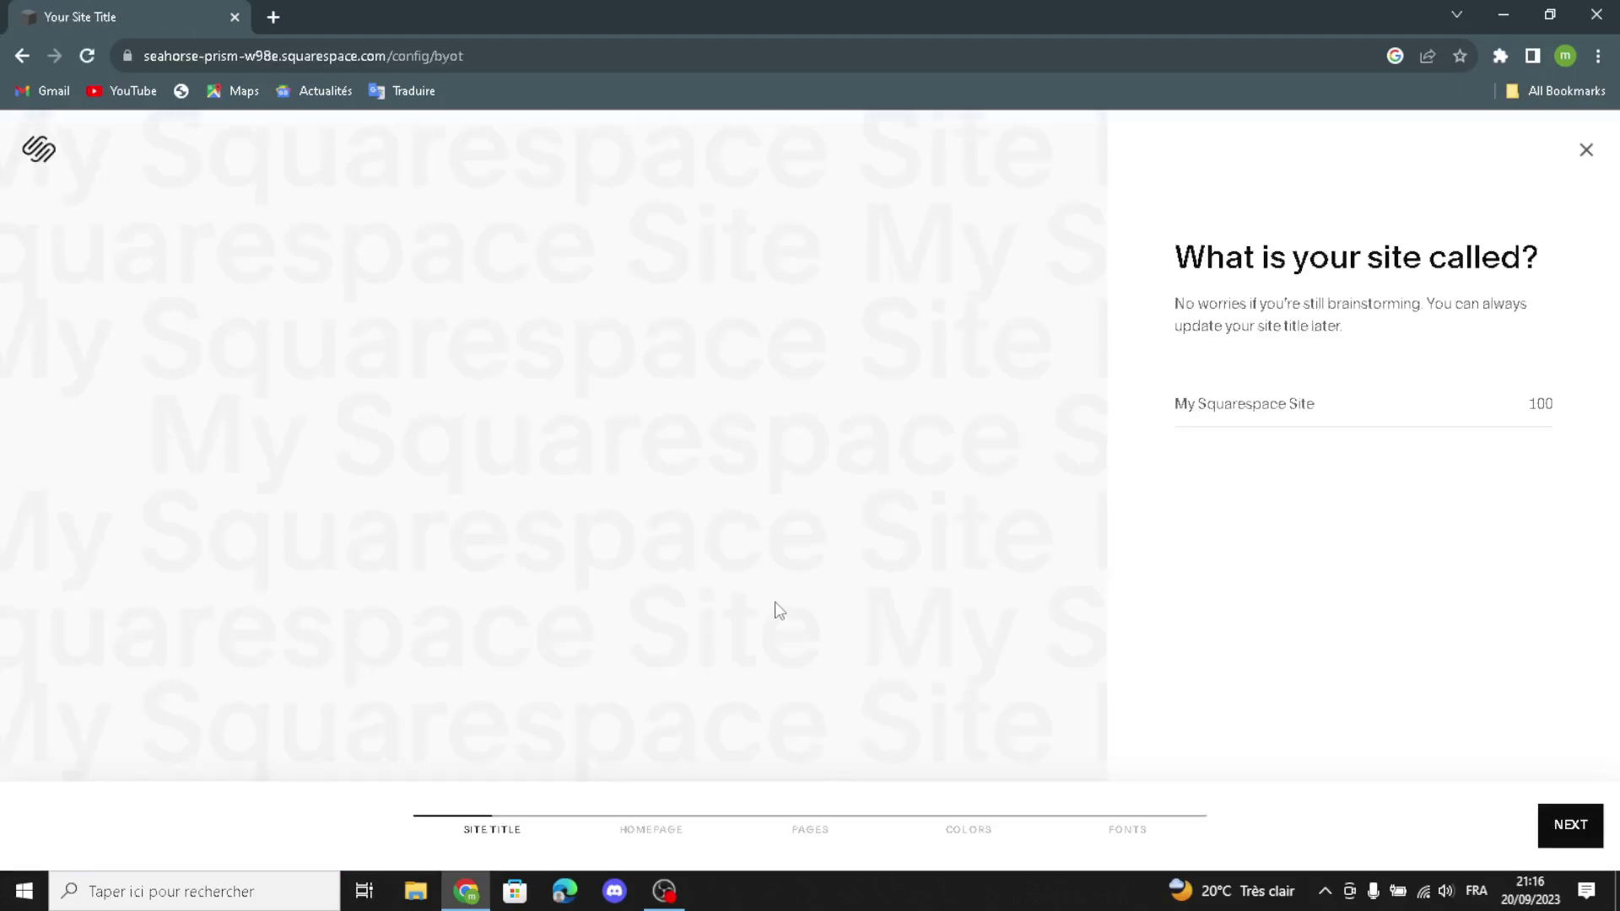
# - Set the site title to FurniCo and continue to the homepage setup
pyautogui.click(1194, 410)
pyautogui.write('FurniCo')
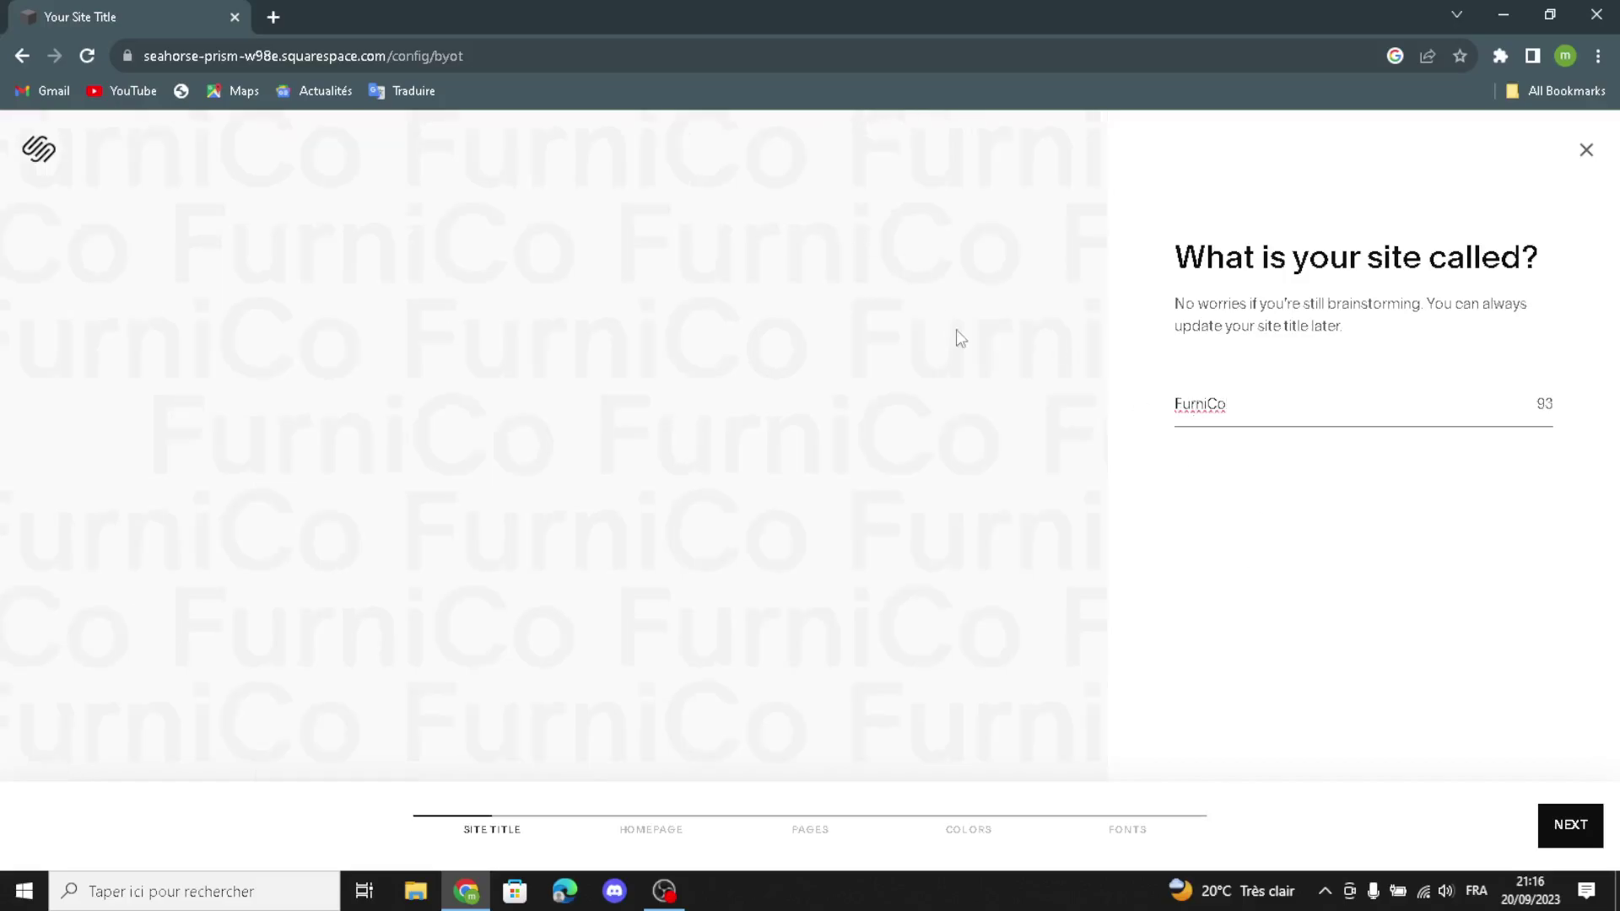
pyautogui.click(1562, 827)
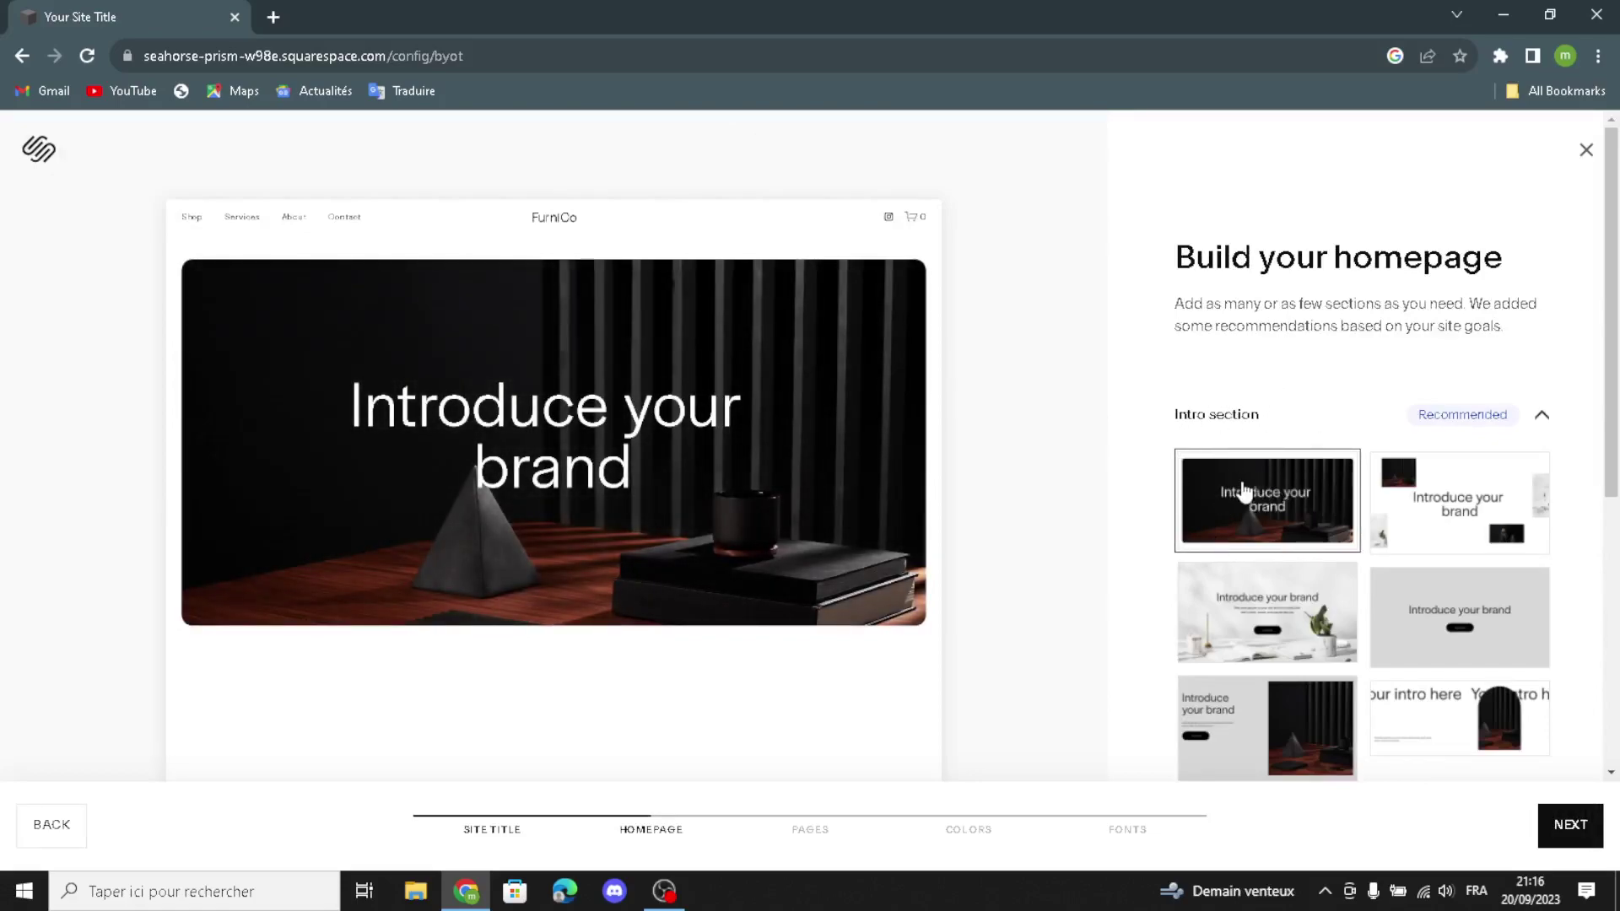
# - Add the plain grey Introduce your brand intro and the Shop our product section with the arched image to the homepage
pyautogui.scroll(-2, 1240, 502)
pyautogui.click(1426, 451)
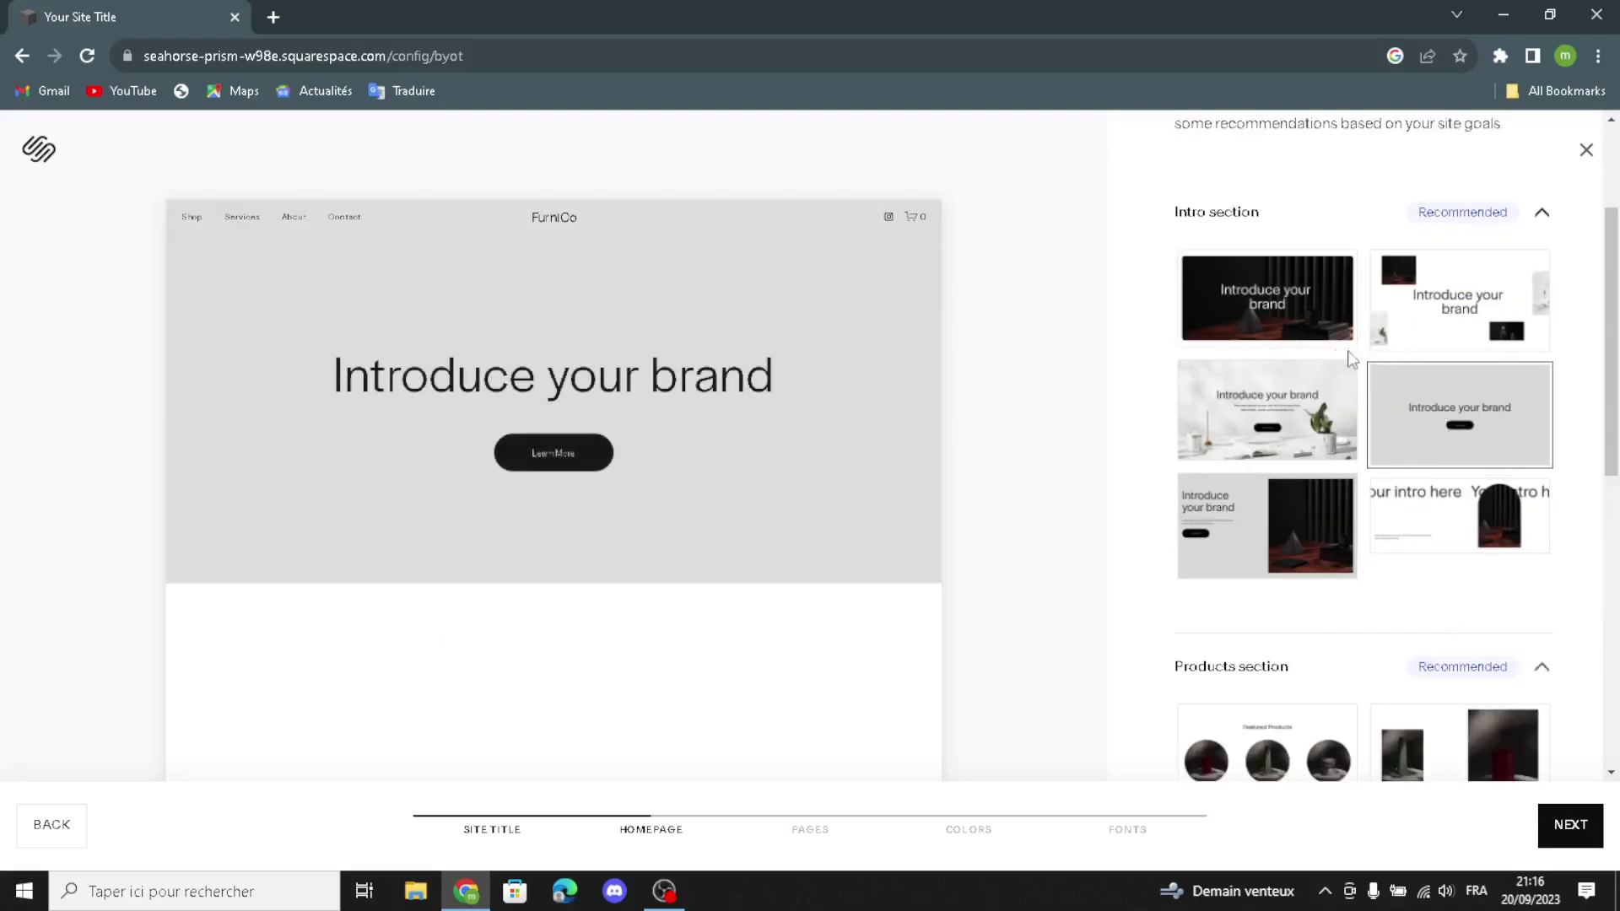
pyautogui.scroll(-2, 1329, 621)
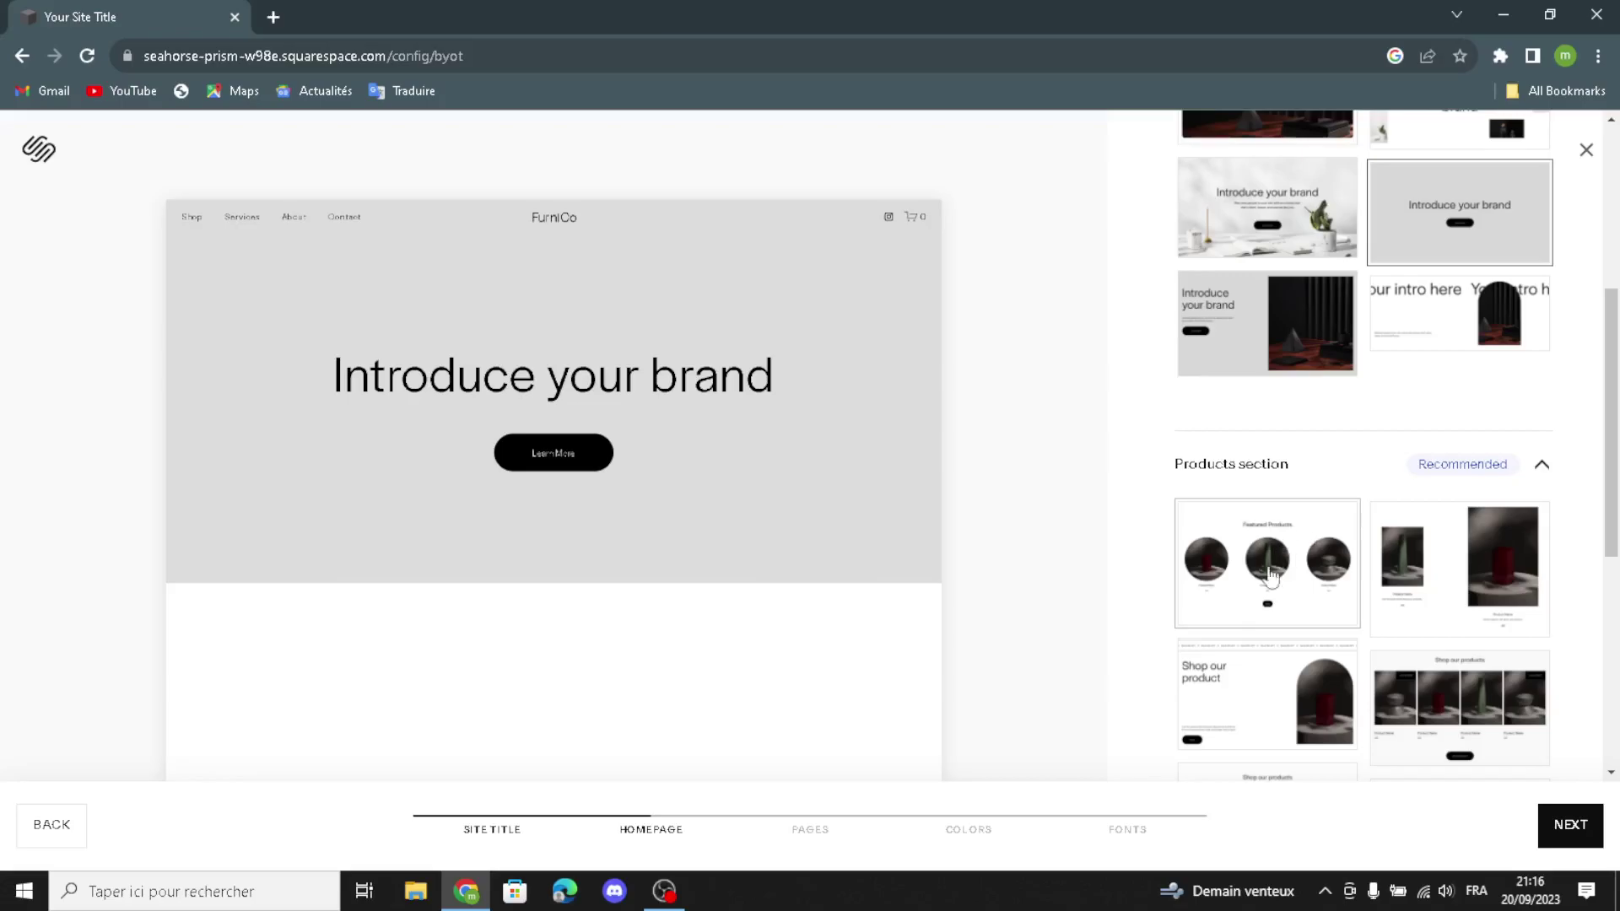
pyautogui.scroll(-1, 1272, 567)
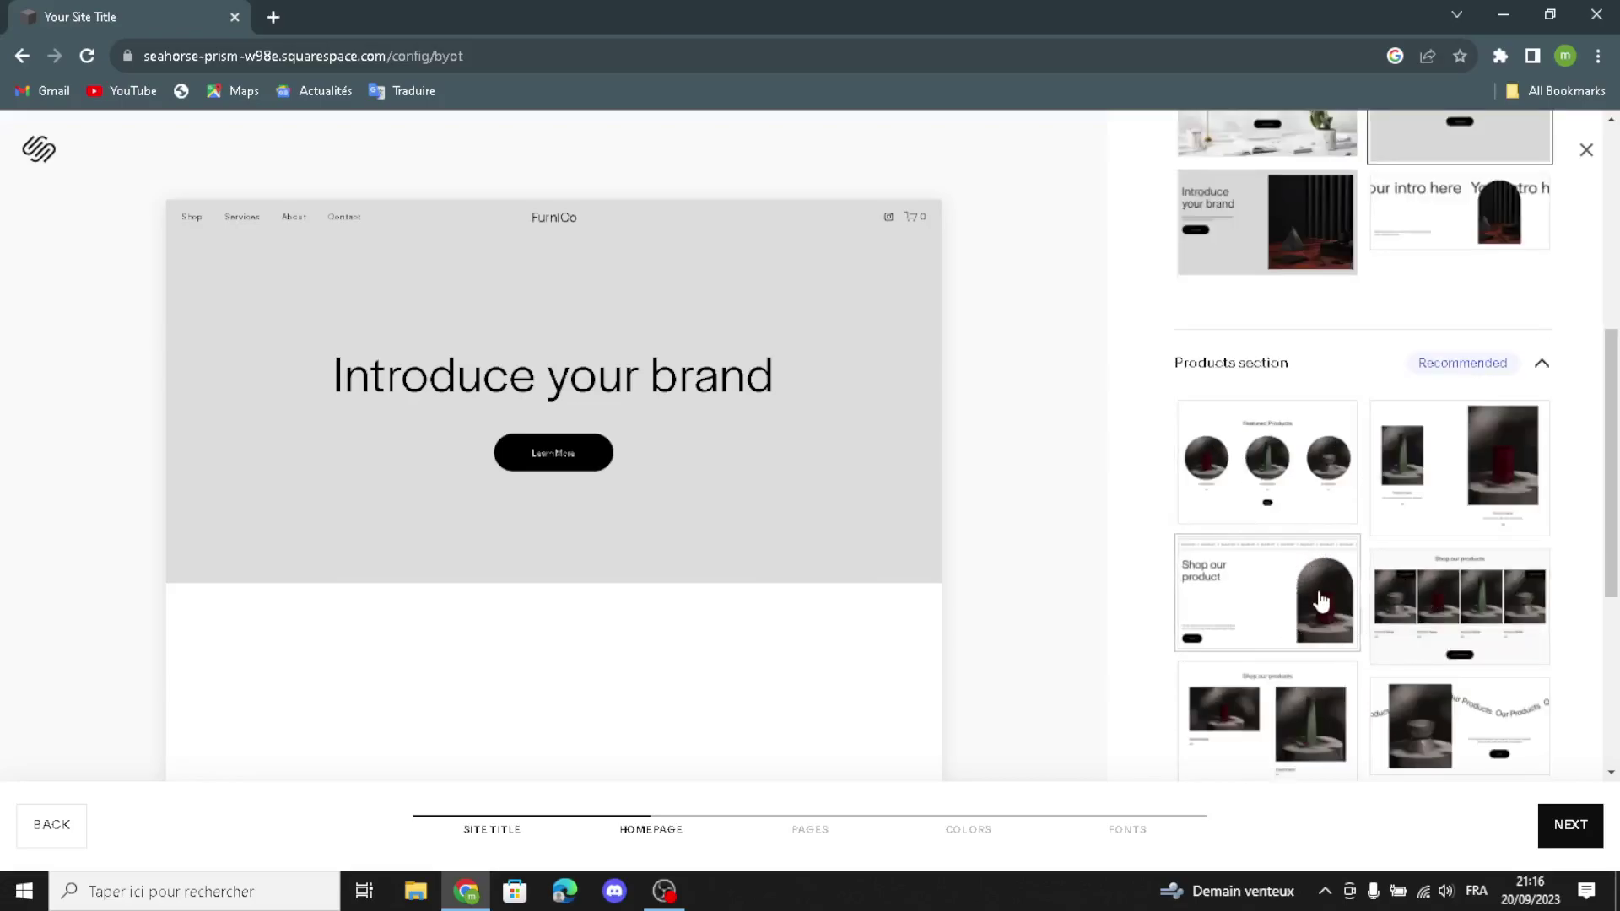
pyautogui.click(1320, 600)
# - Add the Services section with the expandable service list and the grey text-only About section to the homepage
pyautogui.scroll(-4, 1320, 597)
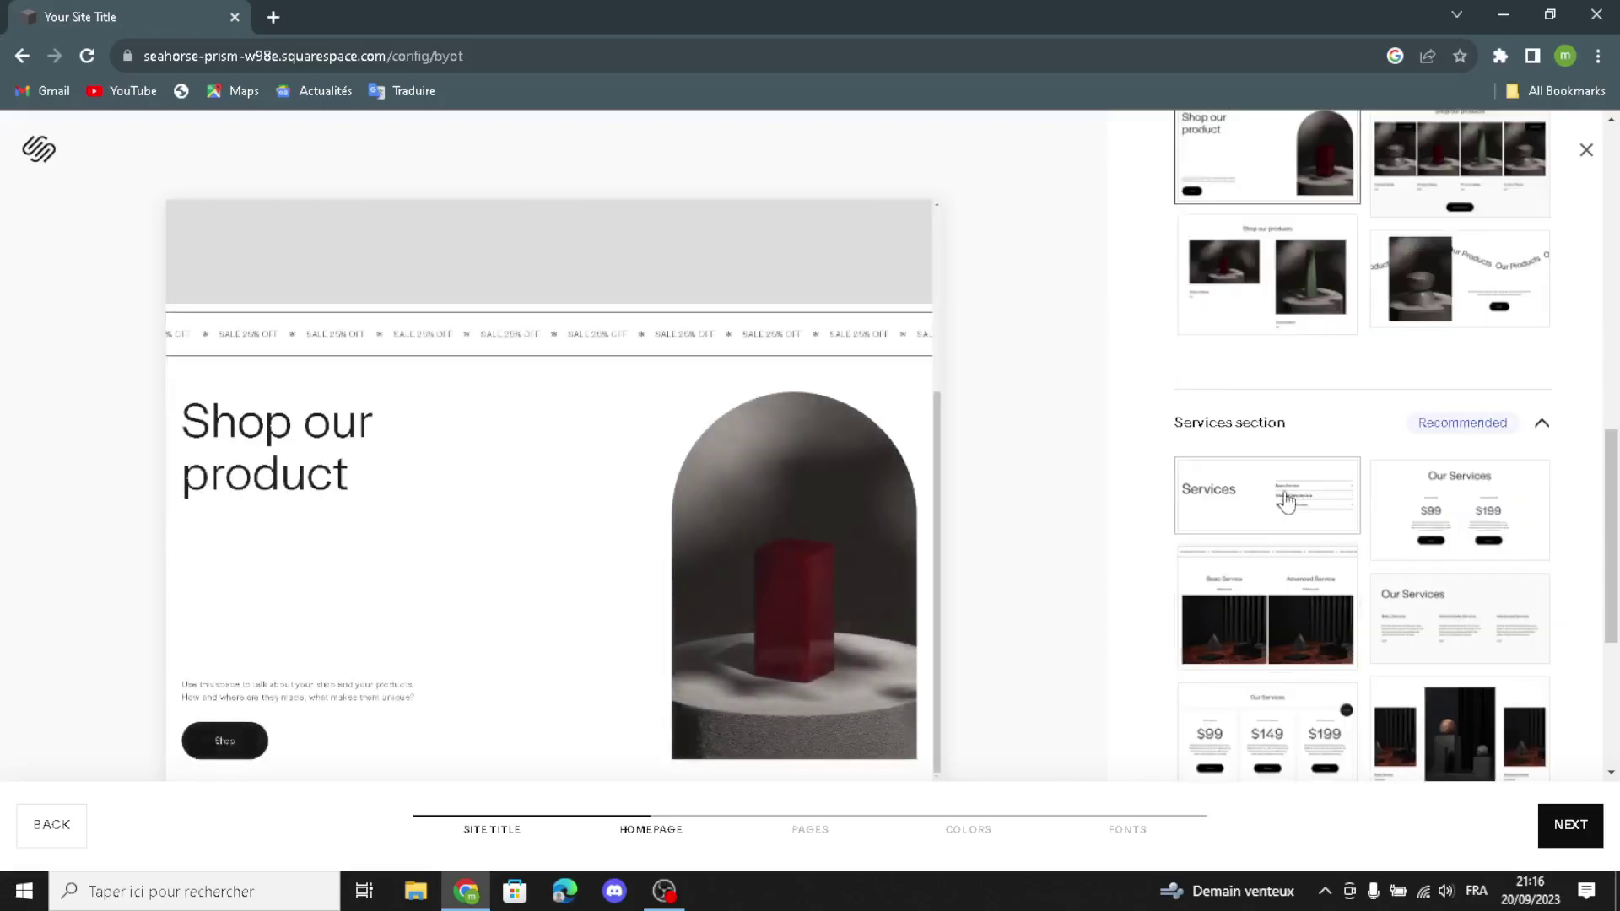
pyautogui.scroll(-1, 1240, 491)
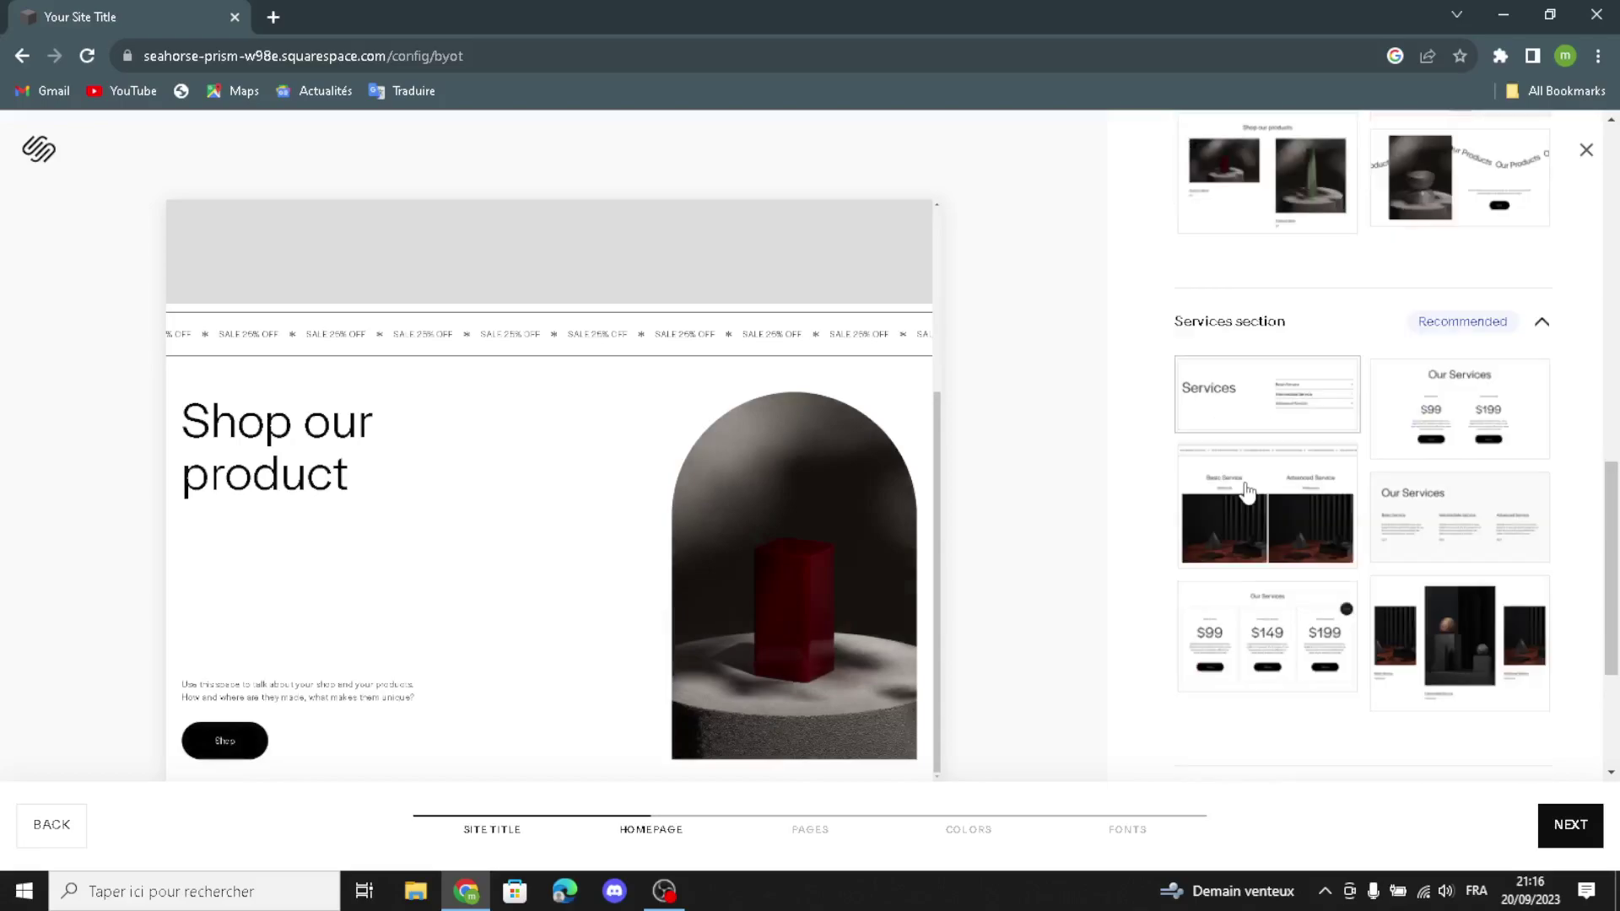
pyautogui.click(1242, 395)
pyautogui.scroll(-1, 1260, 533)
pyautogui.scroll(-4, 1260, 533)
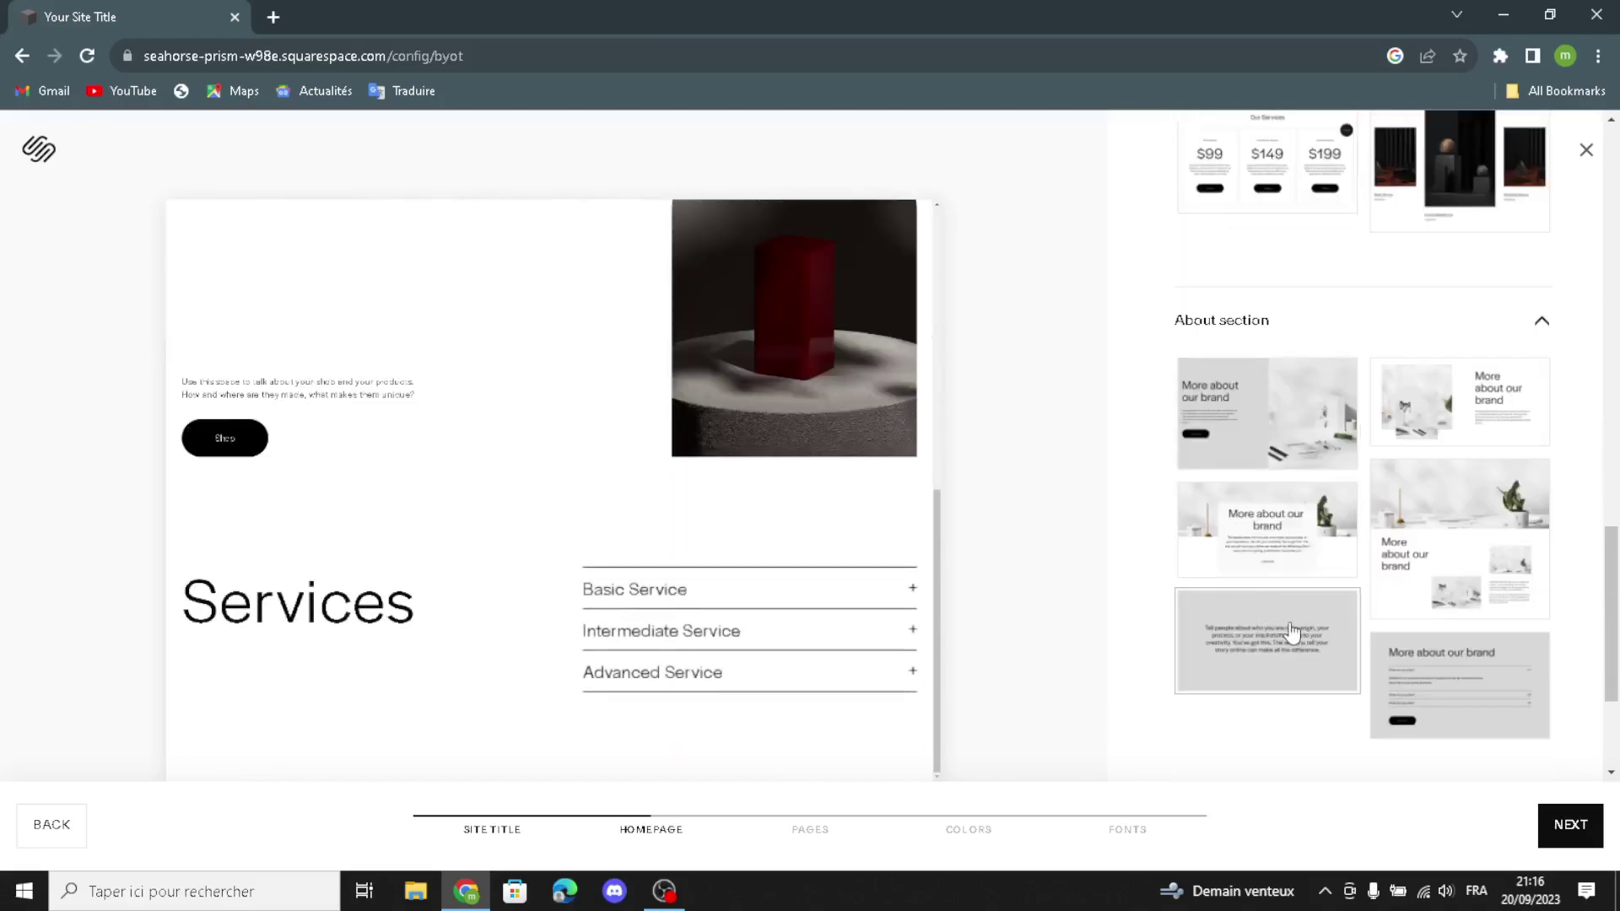
pyautogui.click(1319, 654)
# - Add the plain Social section and the Subscribe form with the arched red vase image to the homepage
pyautogui.scroll(-5, 1292, 648)
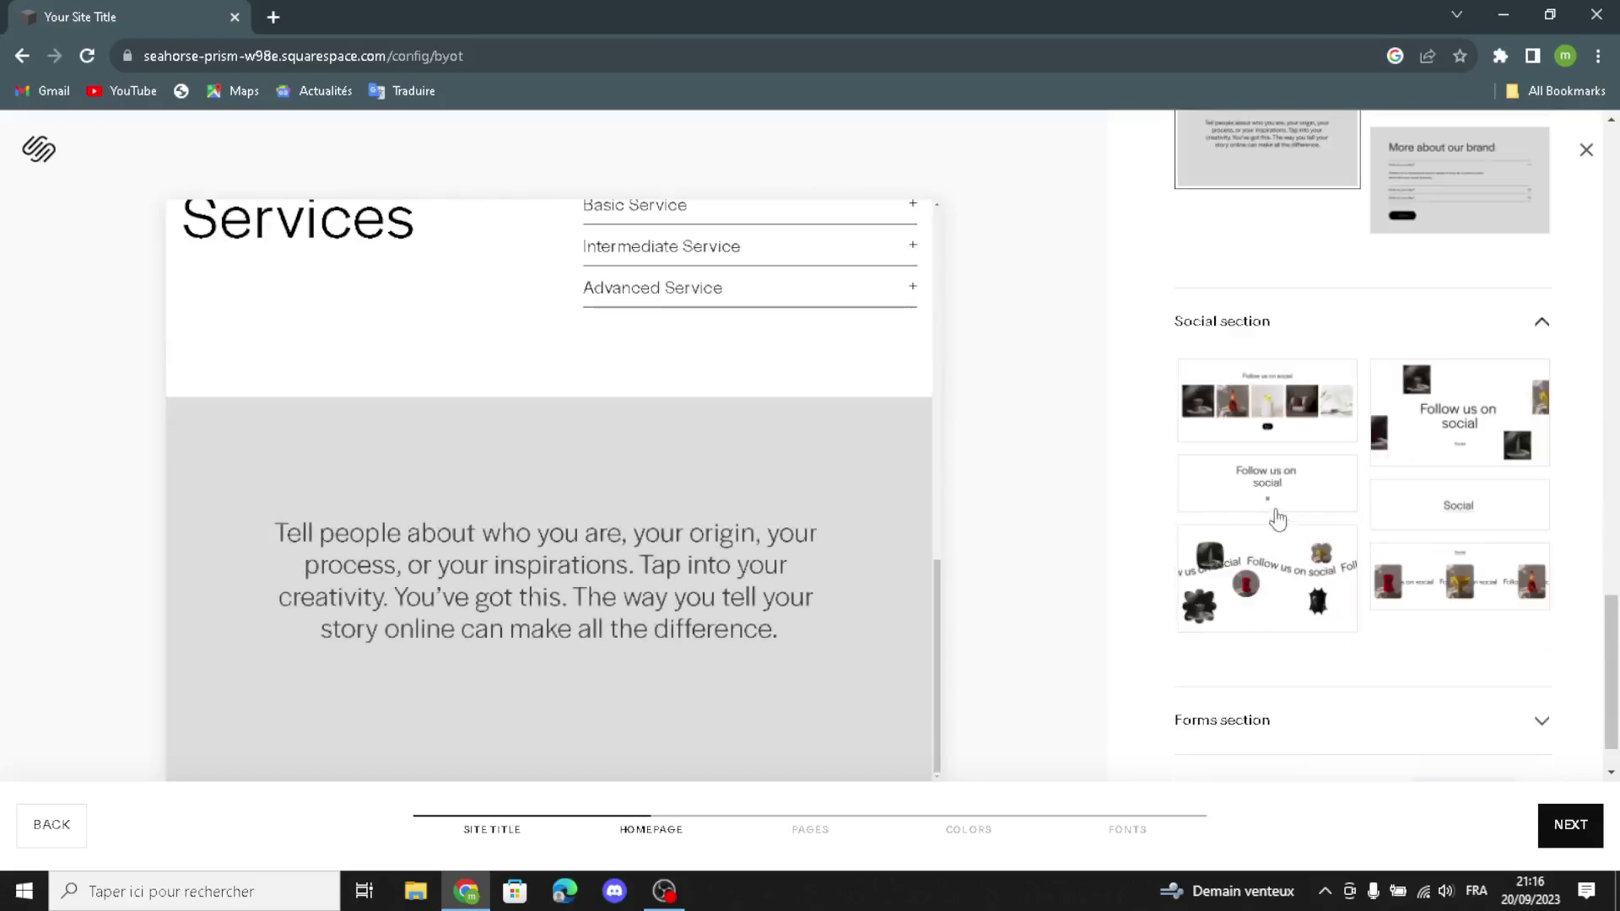
pyautogui.click(1468, 506)
pyautogui.scroll(-4, 1345, 622)
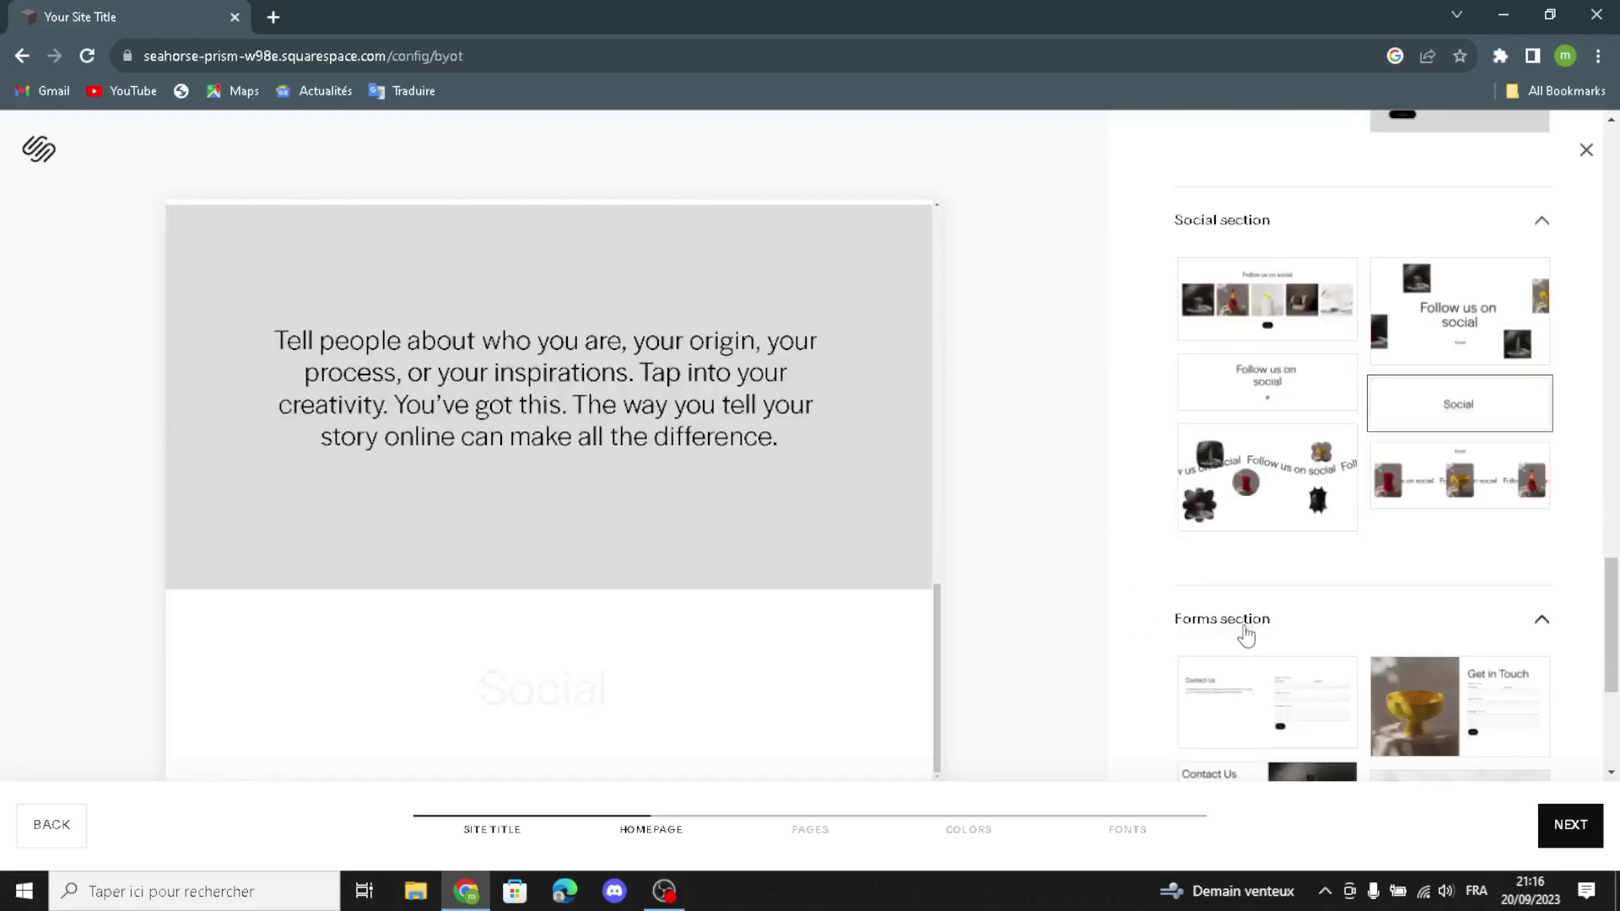
pyautogui.scroll(-1, 1275, 541)
pyautogui.rightClick(1324, 559)
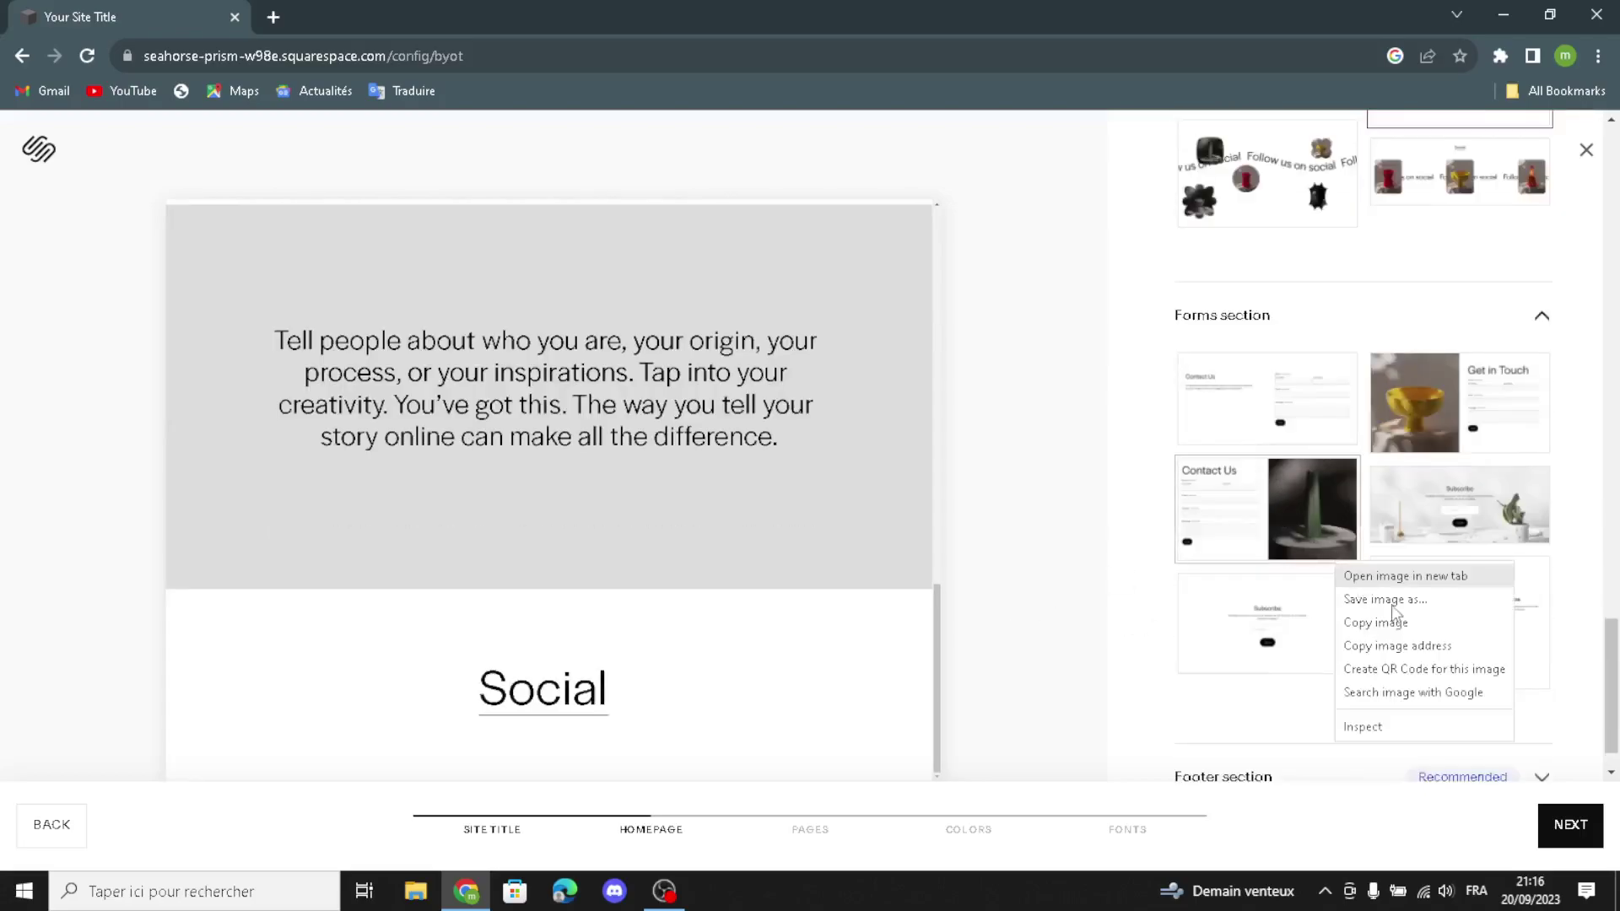
pyautogui.click(1294, 608)
pyautogui.click(1436, 615)
# - Add the first three-column footer layout to the homepage and continue to the pages setup
pyautogui.scroll(-1, 1435, 615)
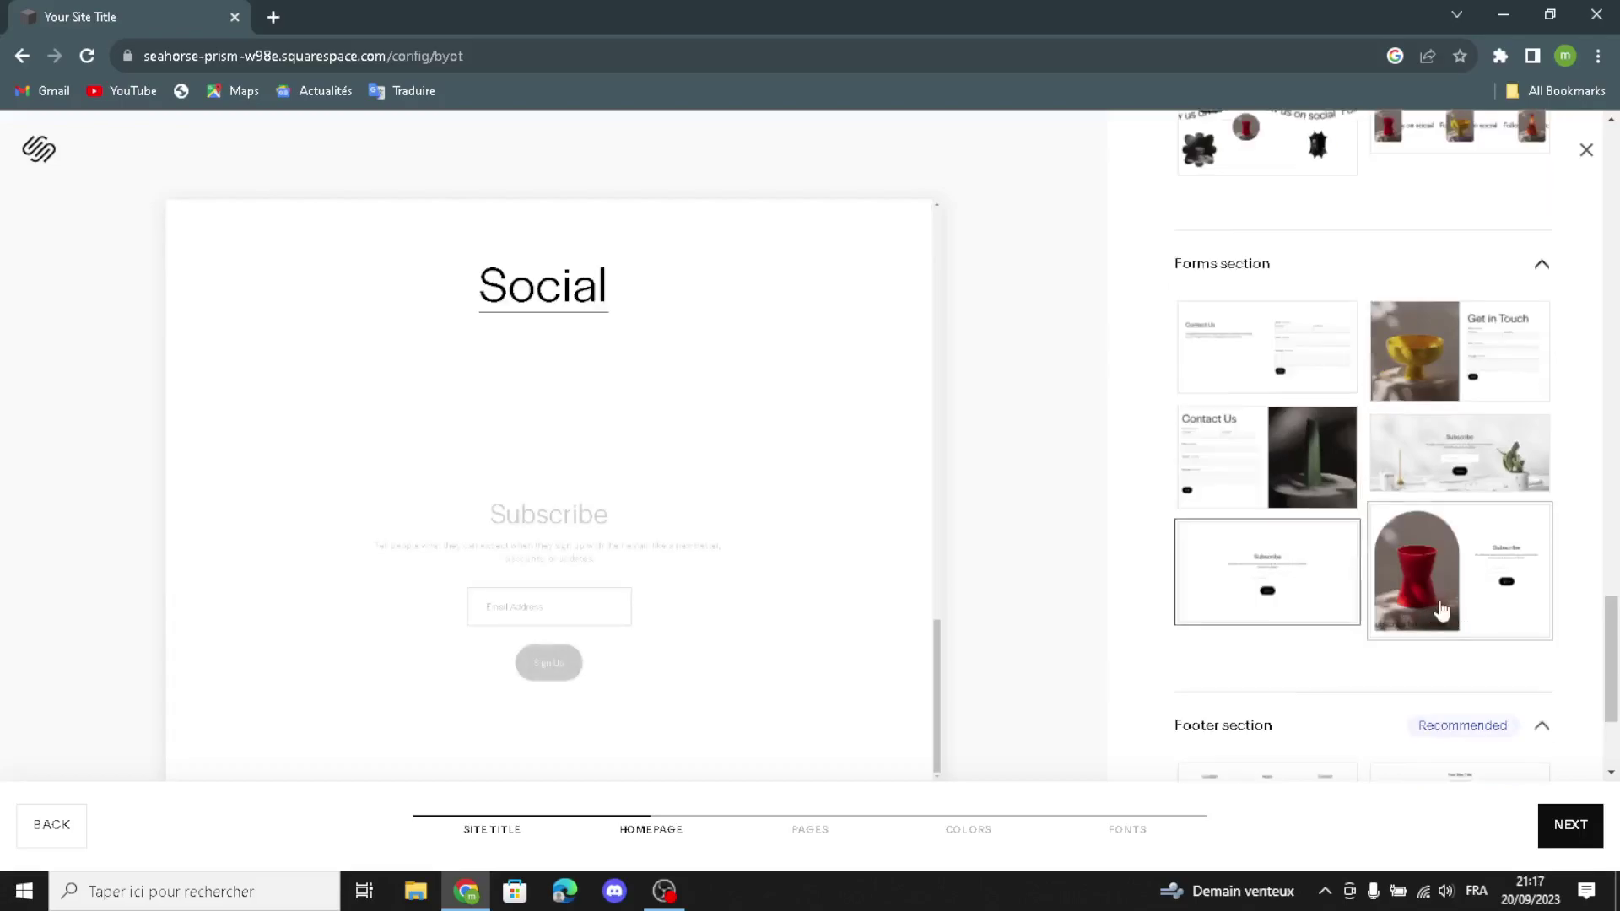
pyautogui.scroll(-3, 1299, 629)
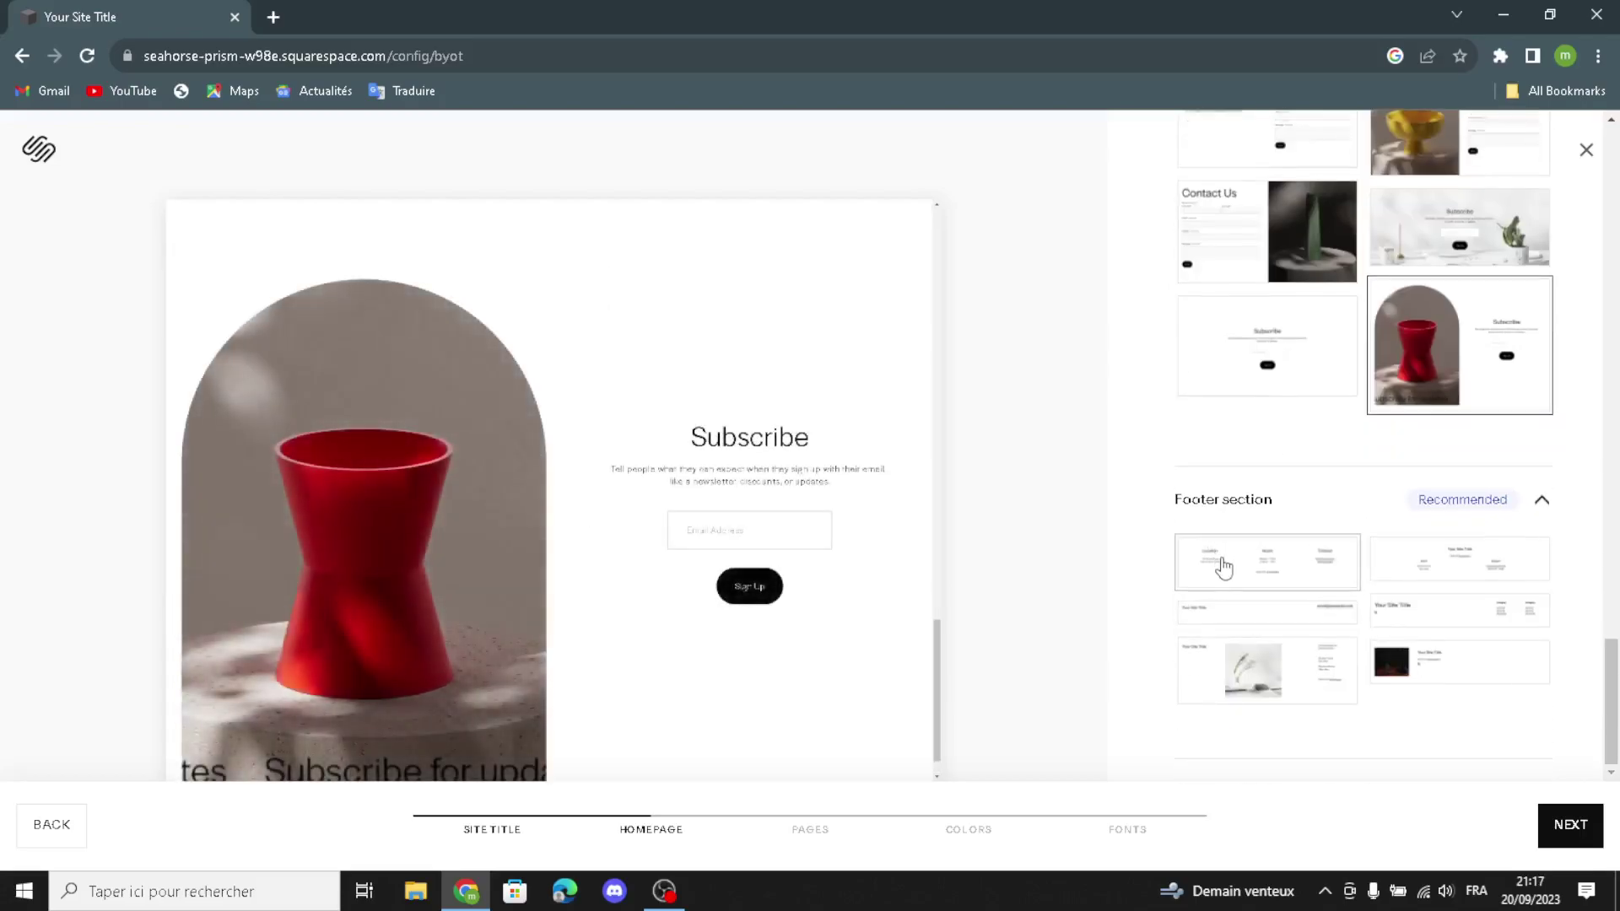
pyautogui.click(1224, 569)
pyautogui.click(1569, 825)
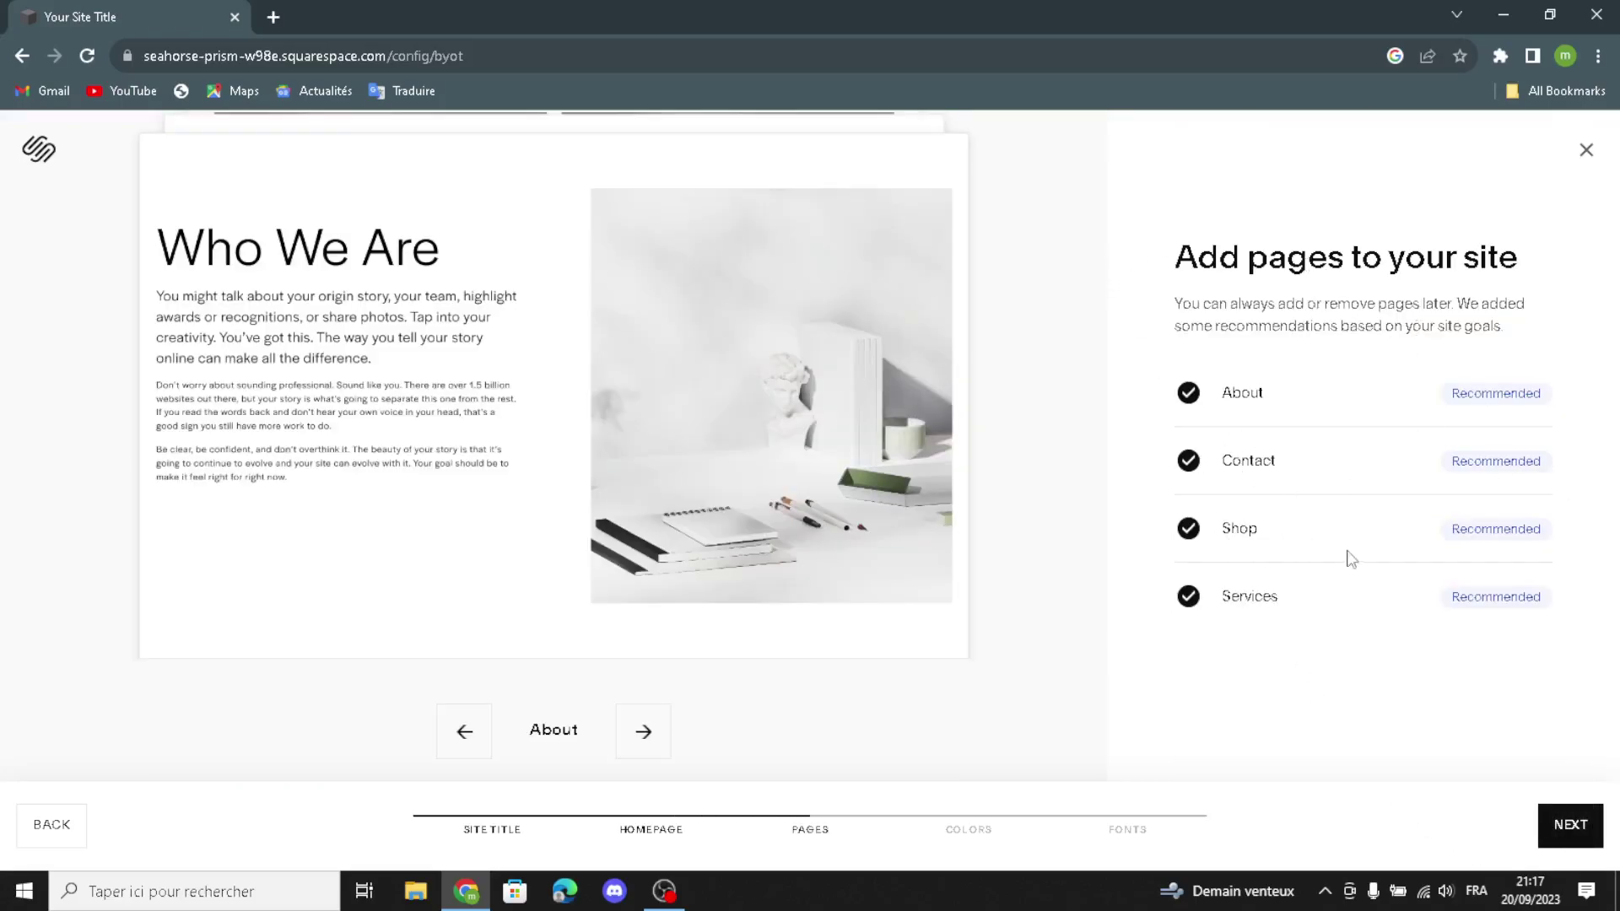
# - Accept the recommended About, Contact, Shop and Services pages and apply the monochromatic palette of light grey, navy and black
pyautogui.click(1556, 831)
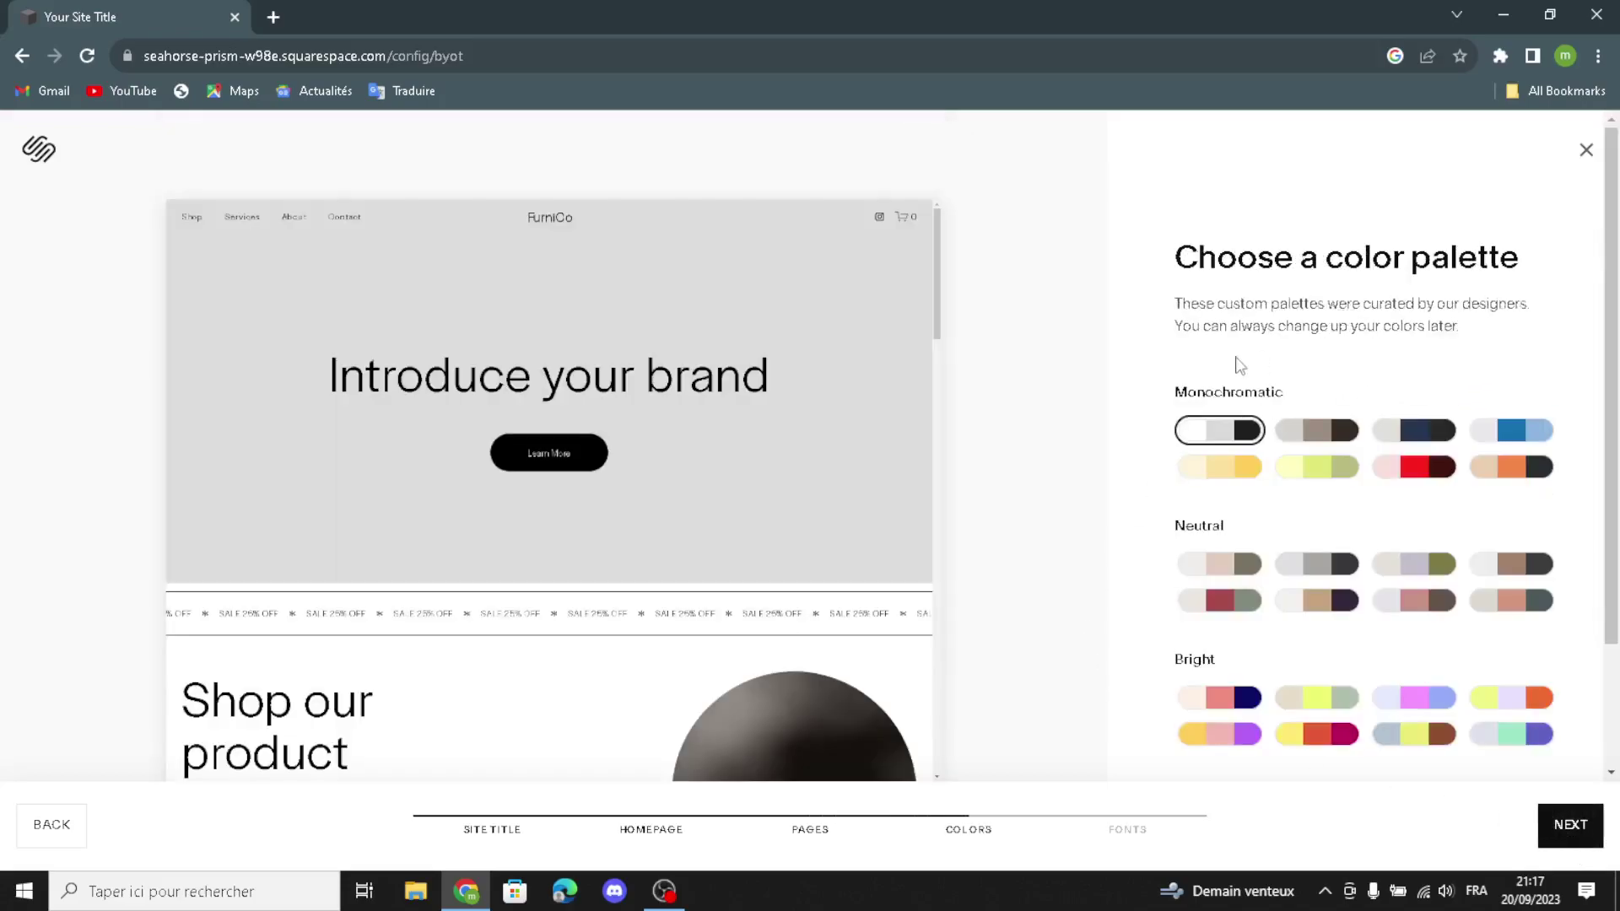
pyautogui.click(1414, 430)
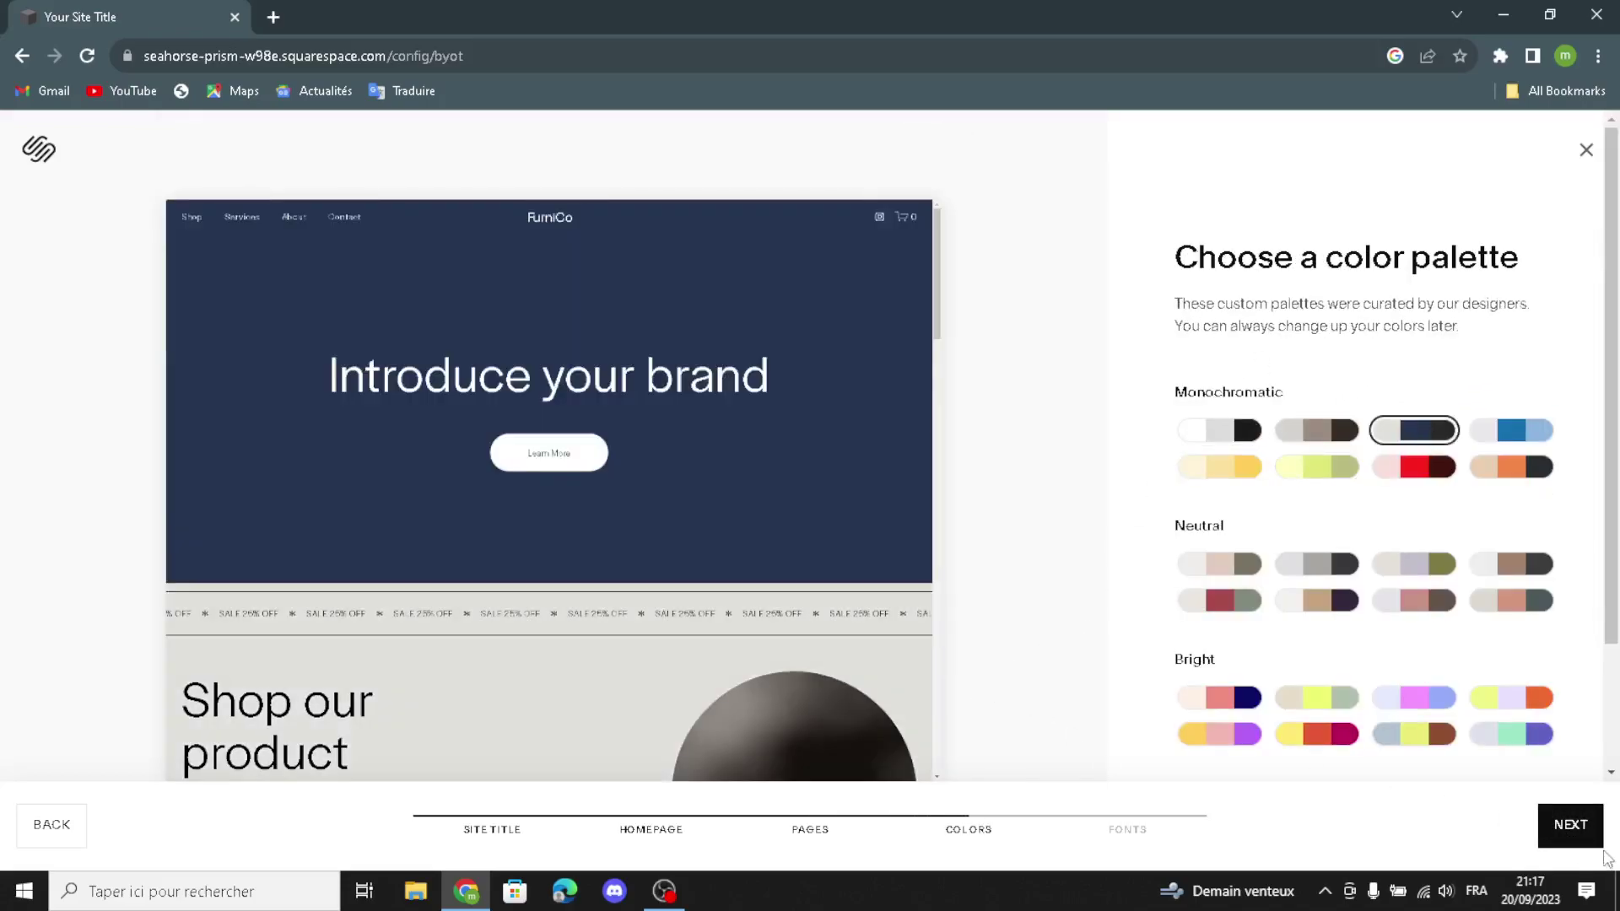
pyautogui.click(1571, 831)
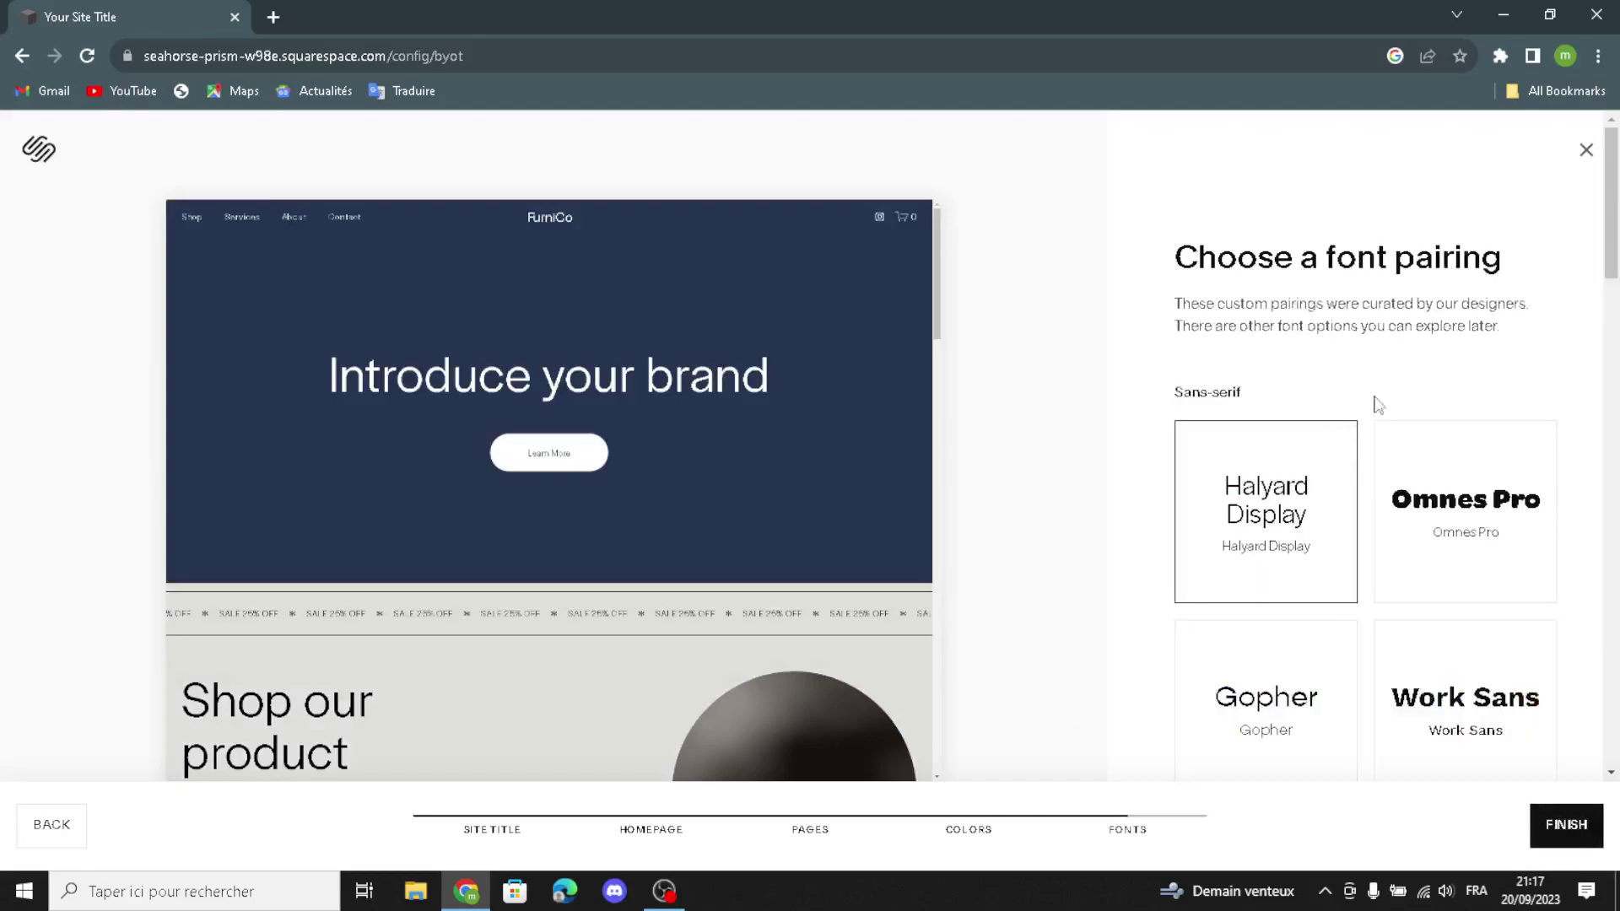
# - Choose the Work Sans font pairing, finish the template setup and skip the AI homepage text personalization
pyautogui.click(1465, 695)
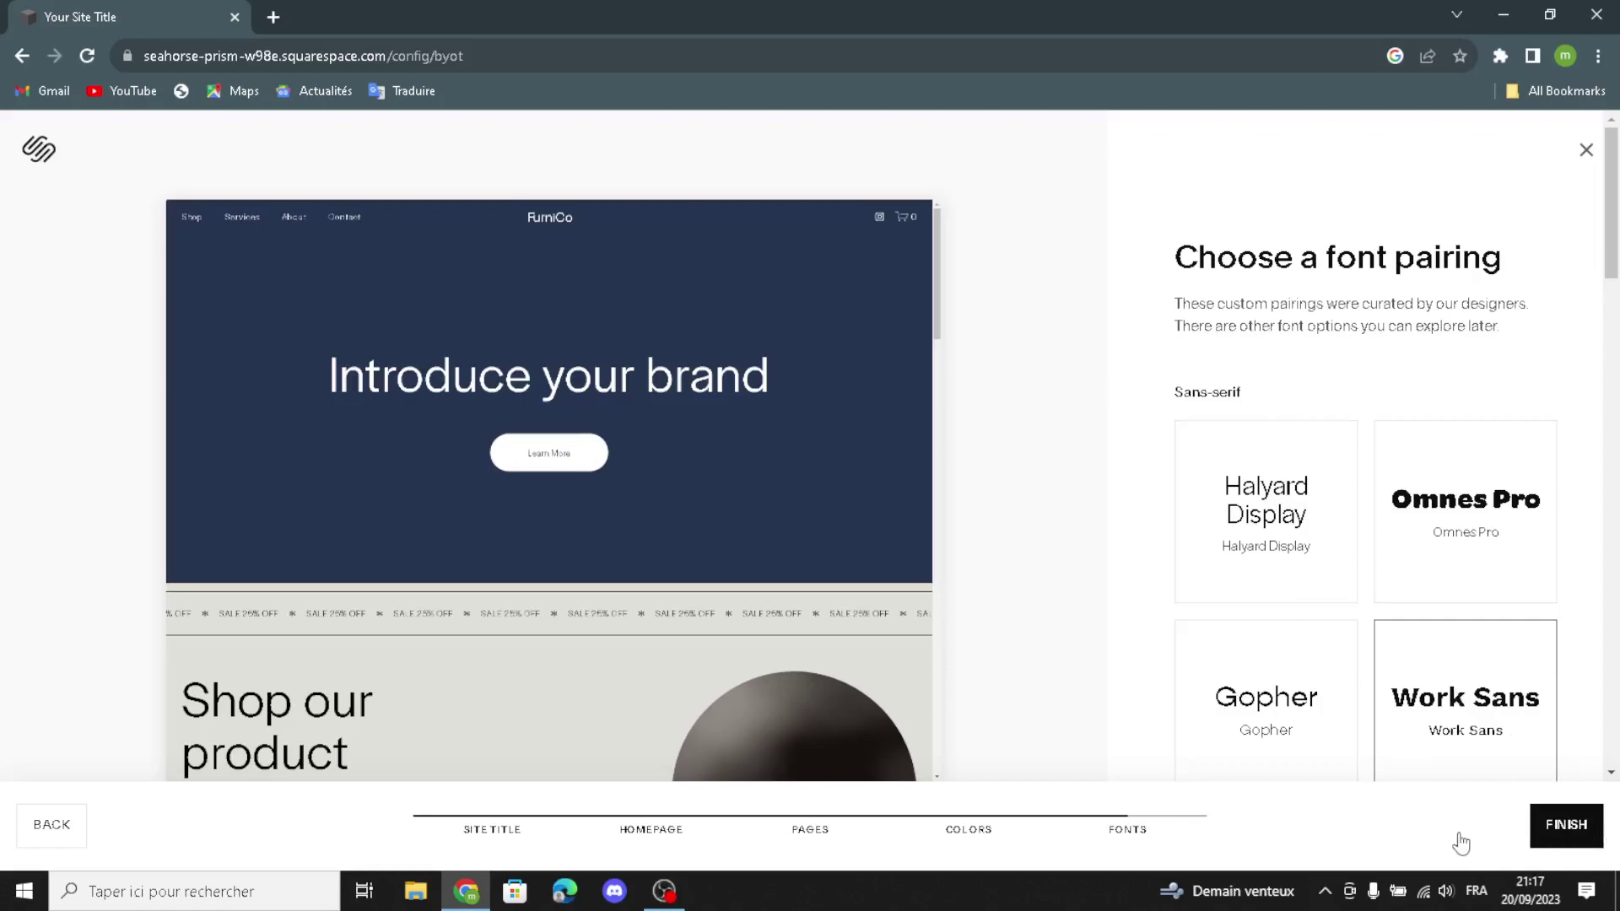
pyautogui.click(1566, 824)
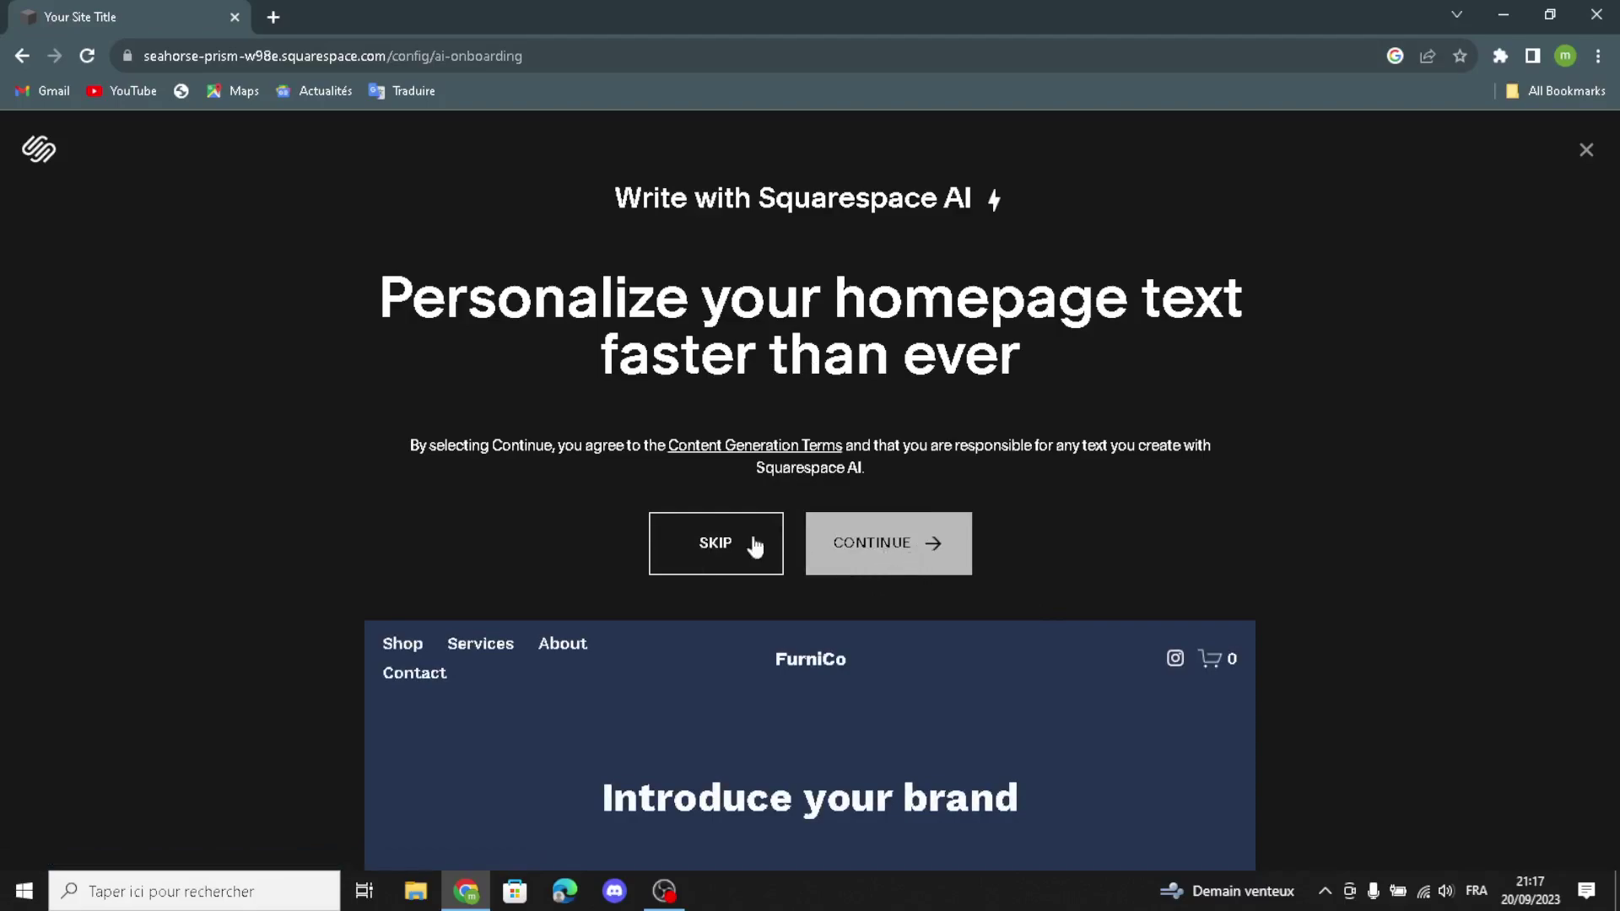
pyautogui.click(737, 547)
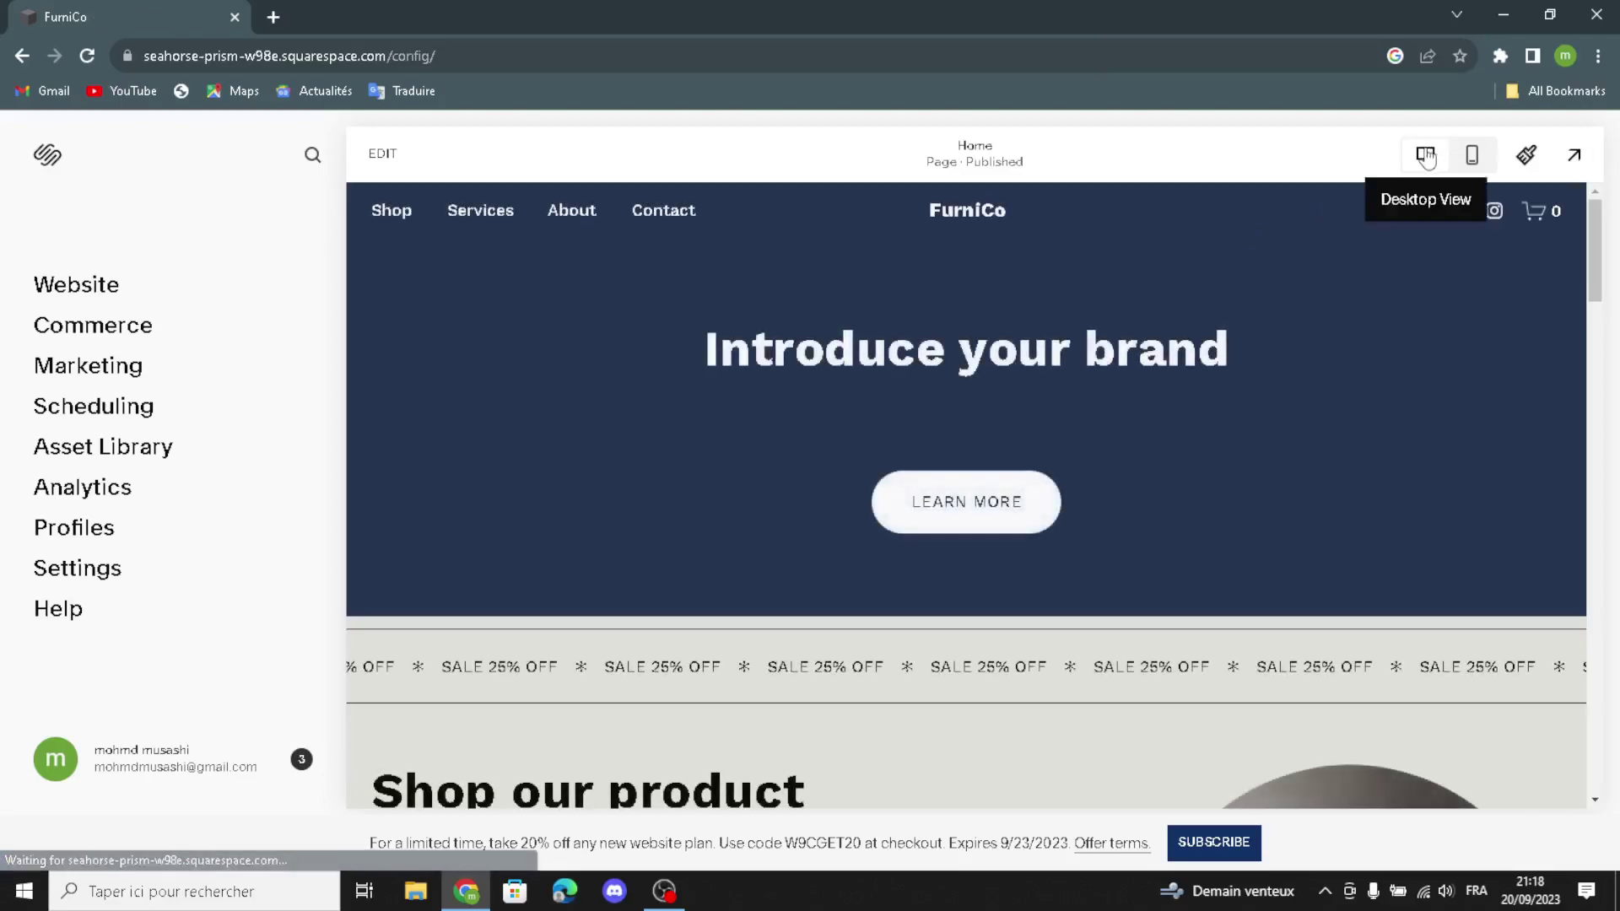
# - Preview the homepage in desktop and mobile views, and return to the desktop view
pyautogui.scroll(-5, 1360, 427)
pyautogui.scroll(5, 1359, 427)
pyautogui.click(1471, 166)
pyautogui.scroll(-5, 1108, 492)
pyautogui.scroll(5, 1109, 492)
pyautogui.scroll(-5, 1109, 492)
pyautogui.scroll(5, 1107, 491)
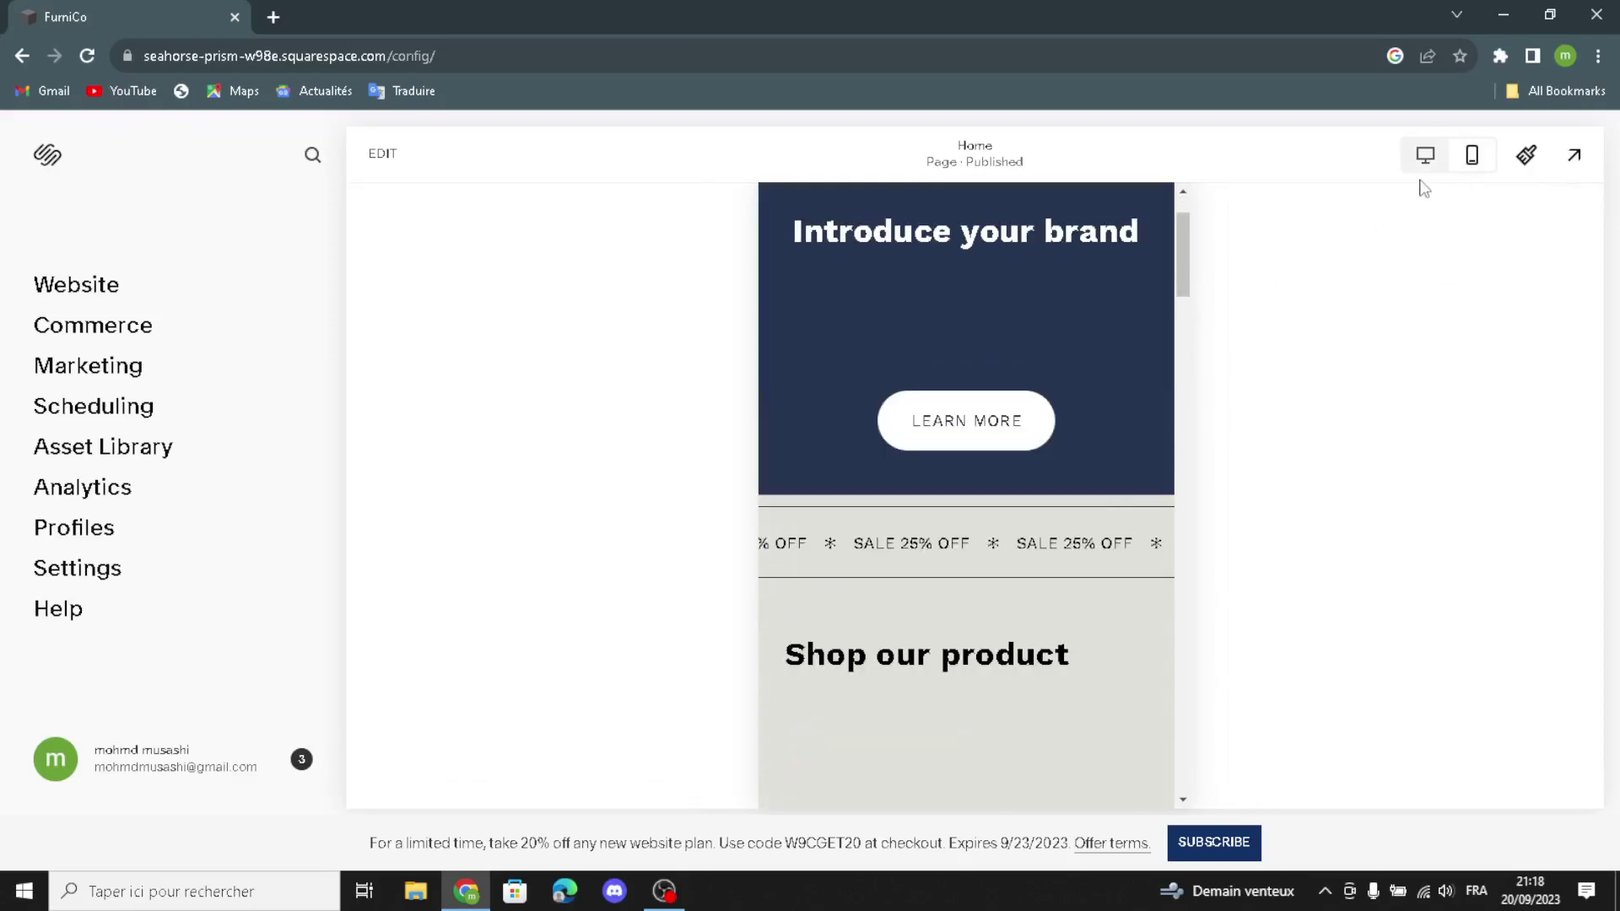
pyautogui.click(1425, 155)
pyautogui.scroll(2, 1215, 358)
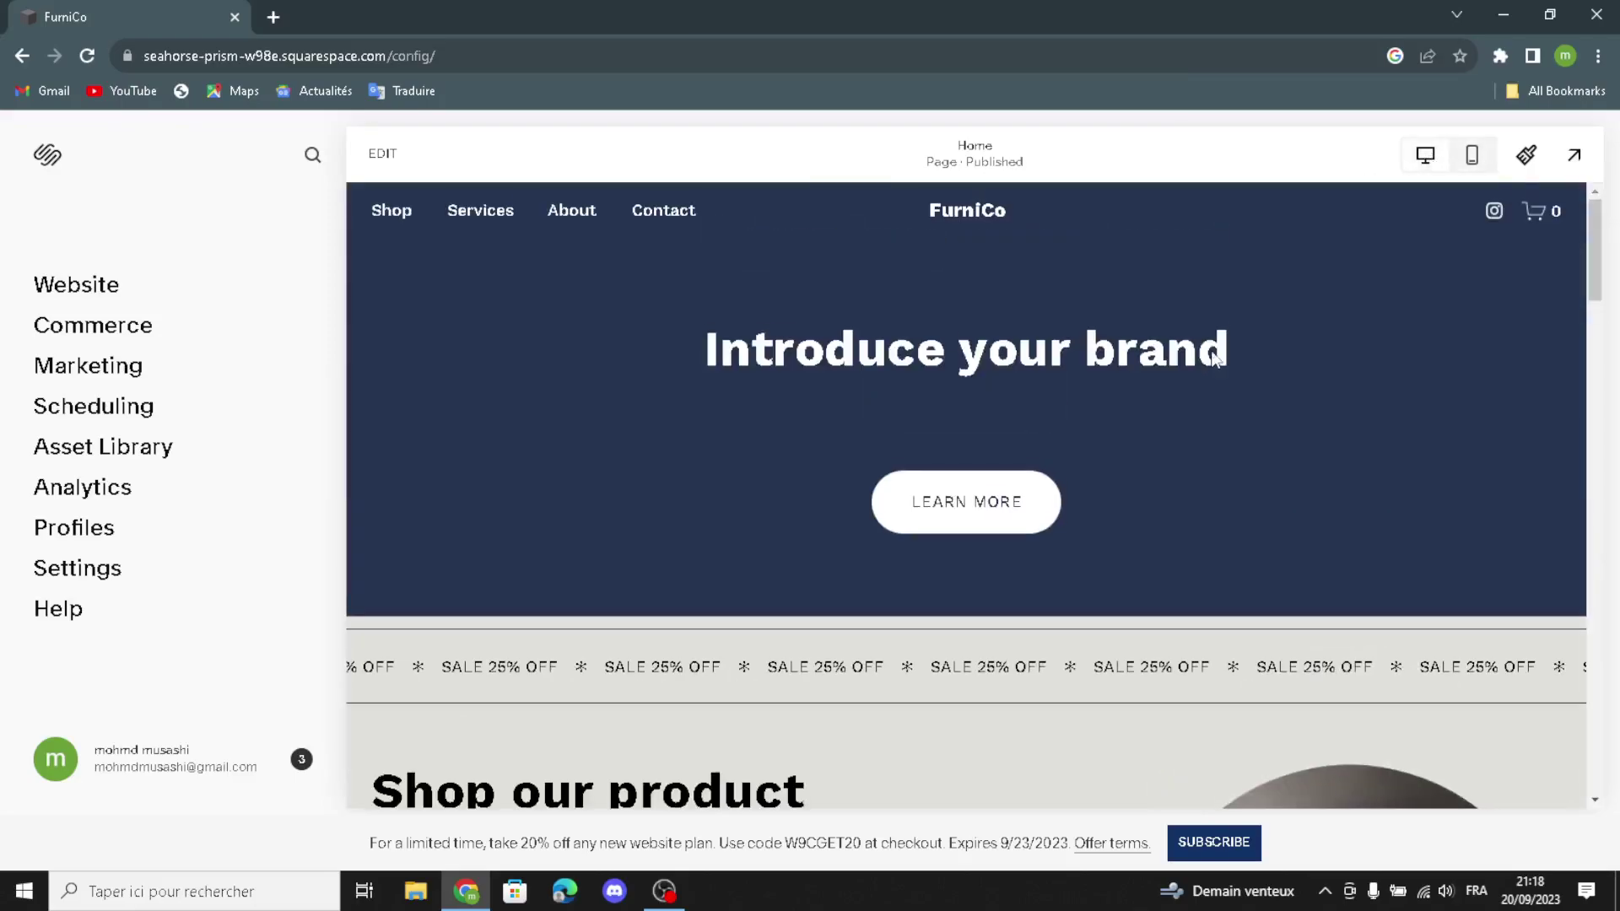
# - Open the Fonts settings in Site Styles
pyautogui.click(1526, 155)
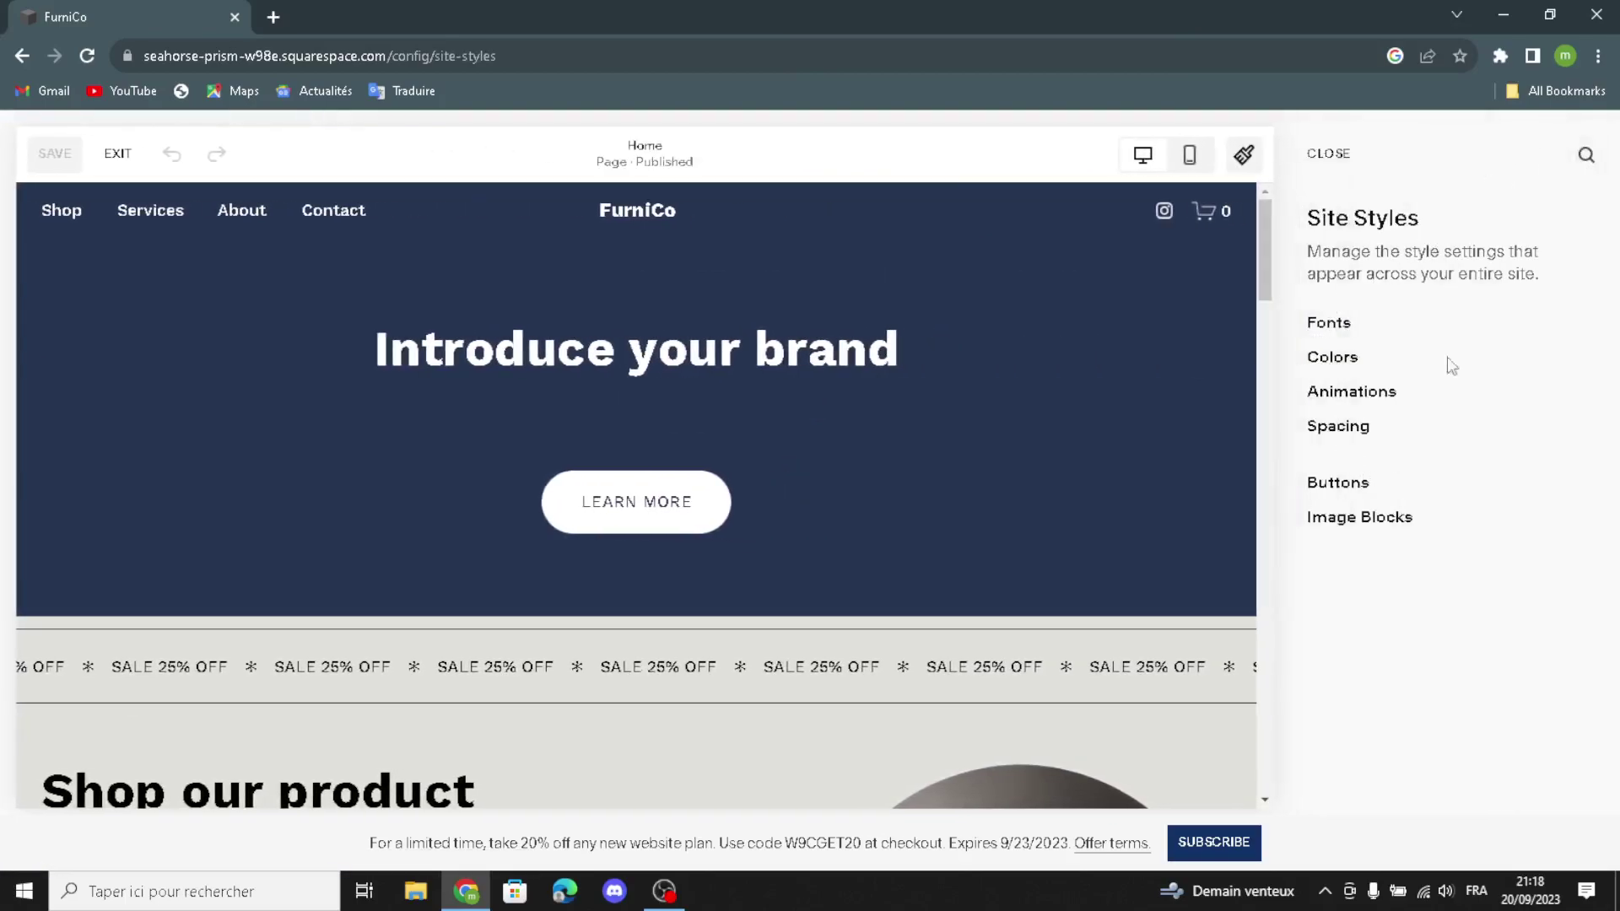
pyautogui.click(1315, 322)
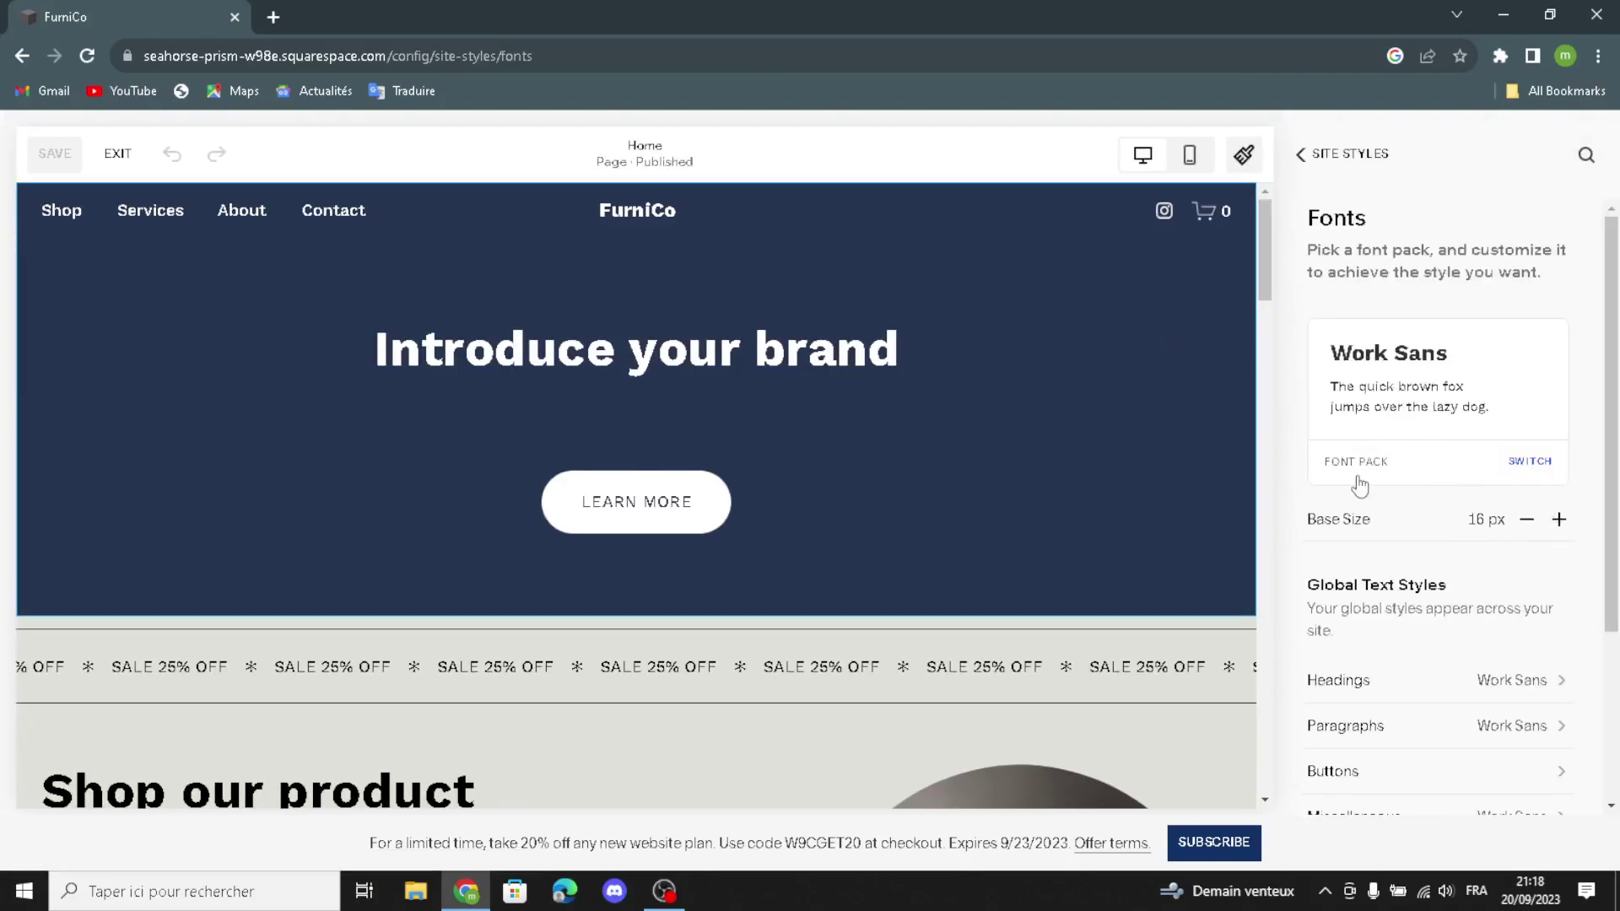
# - Review the global font settings, and examine the site's color palette and list of color themes
pyautogui.scroll(-3, 1417, 544)
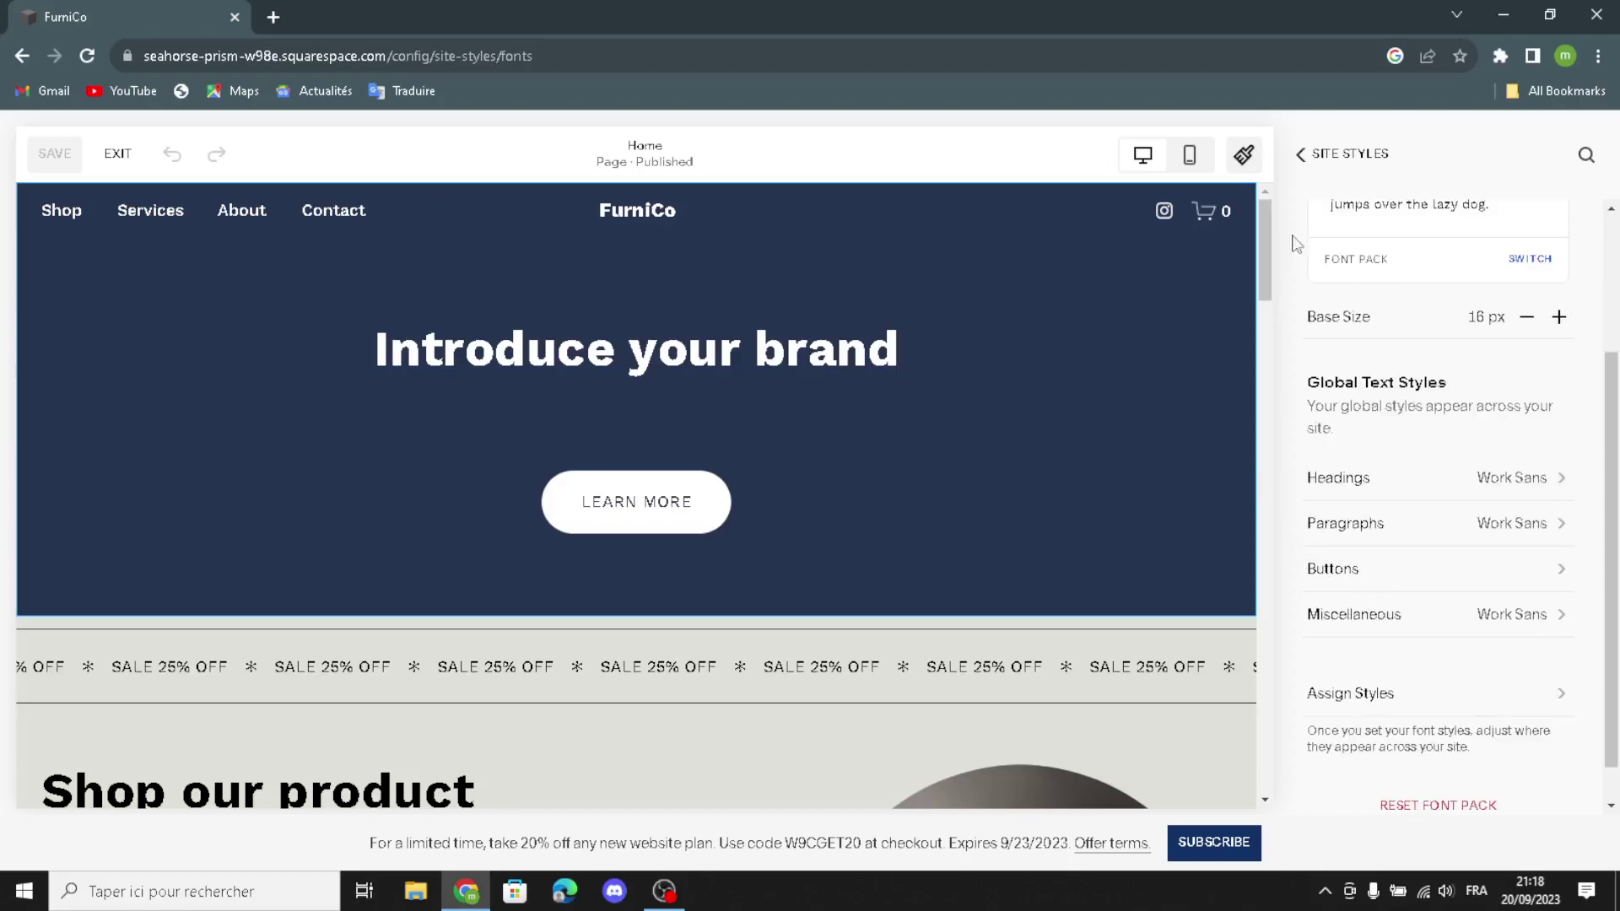
pyautogui.click(1298, 161)
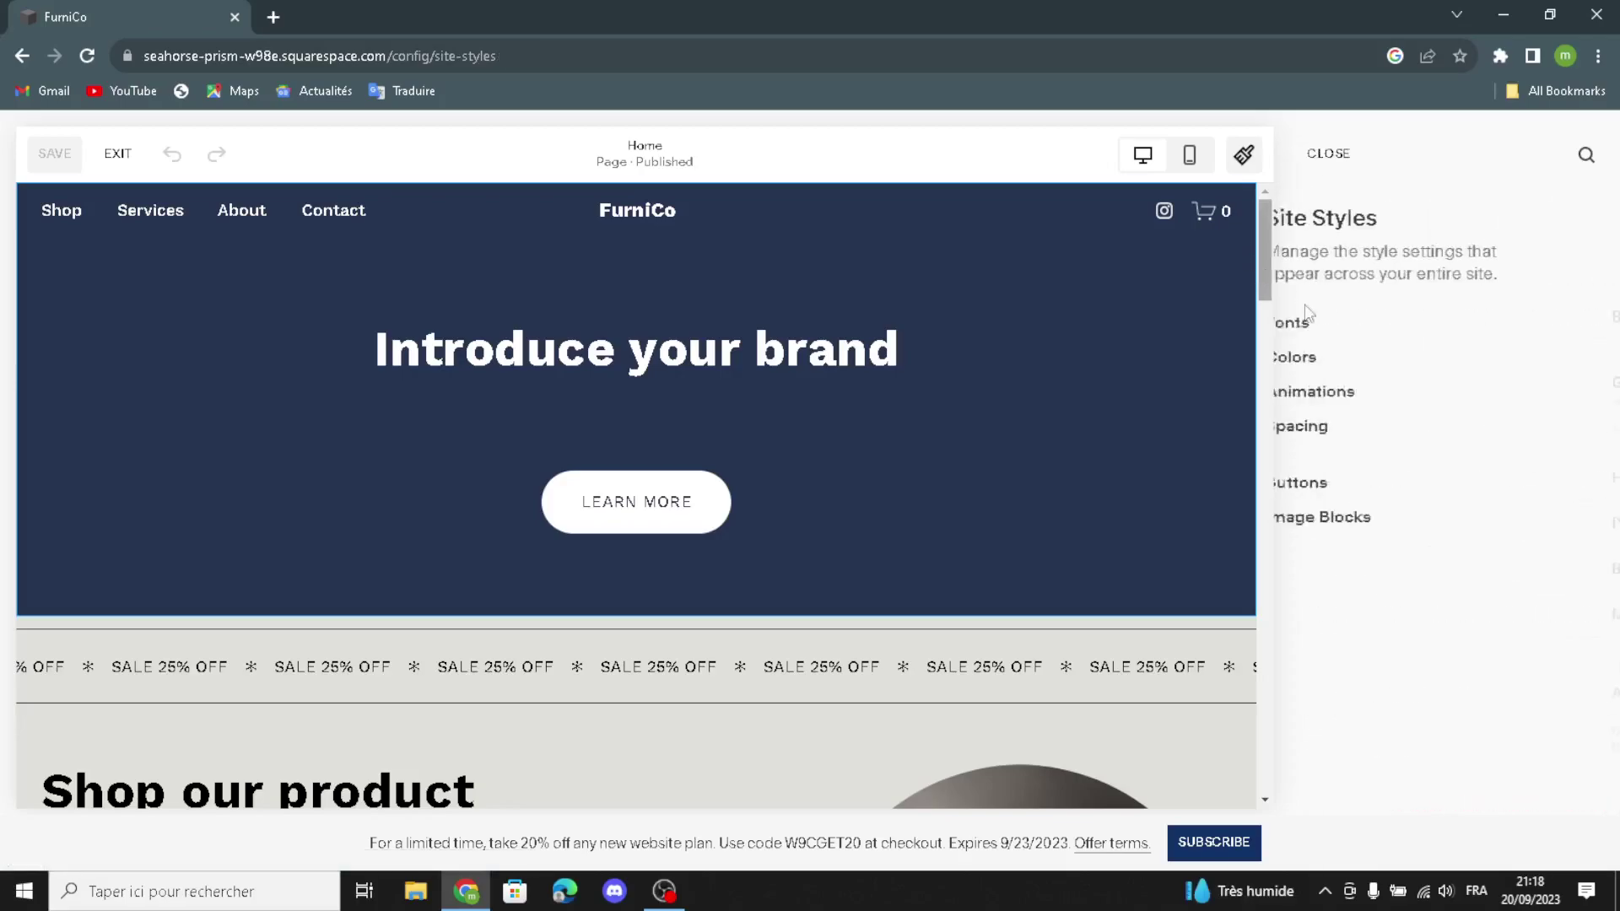
pyautogui.click(1340, 361)
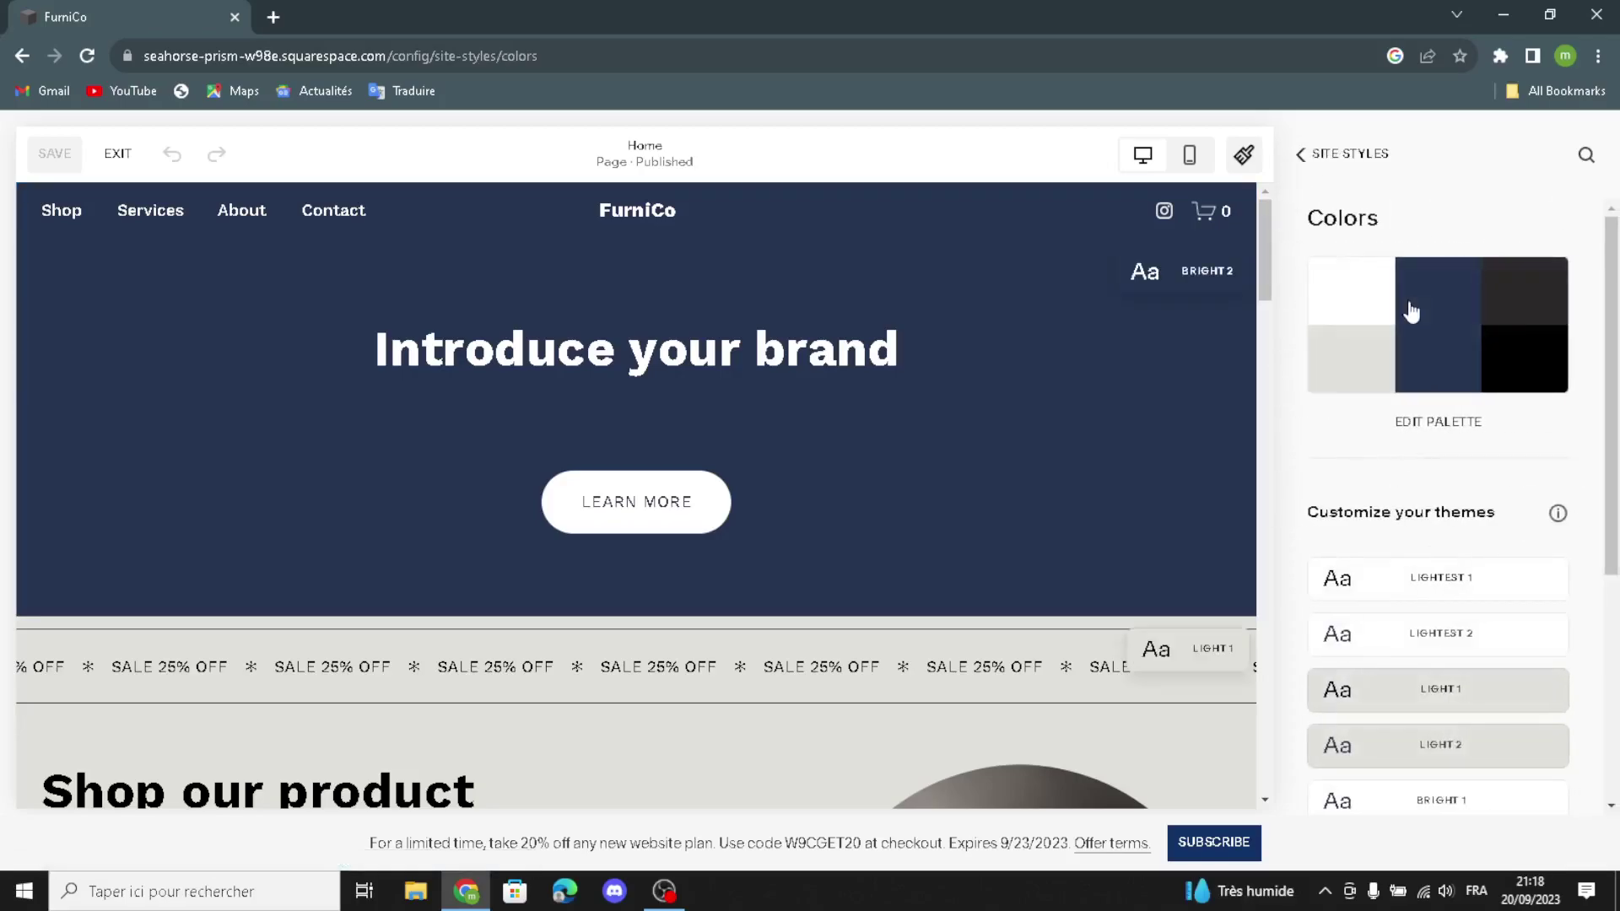
pyautogui.scroll(-5, 1511, 535)
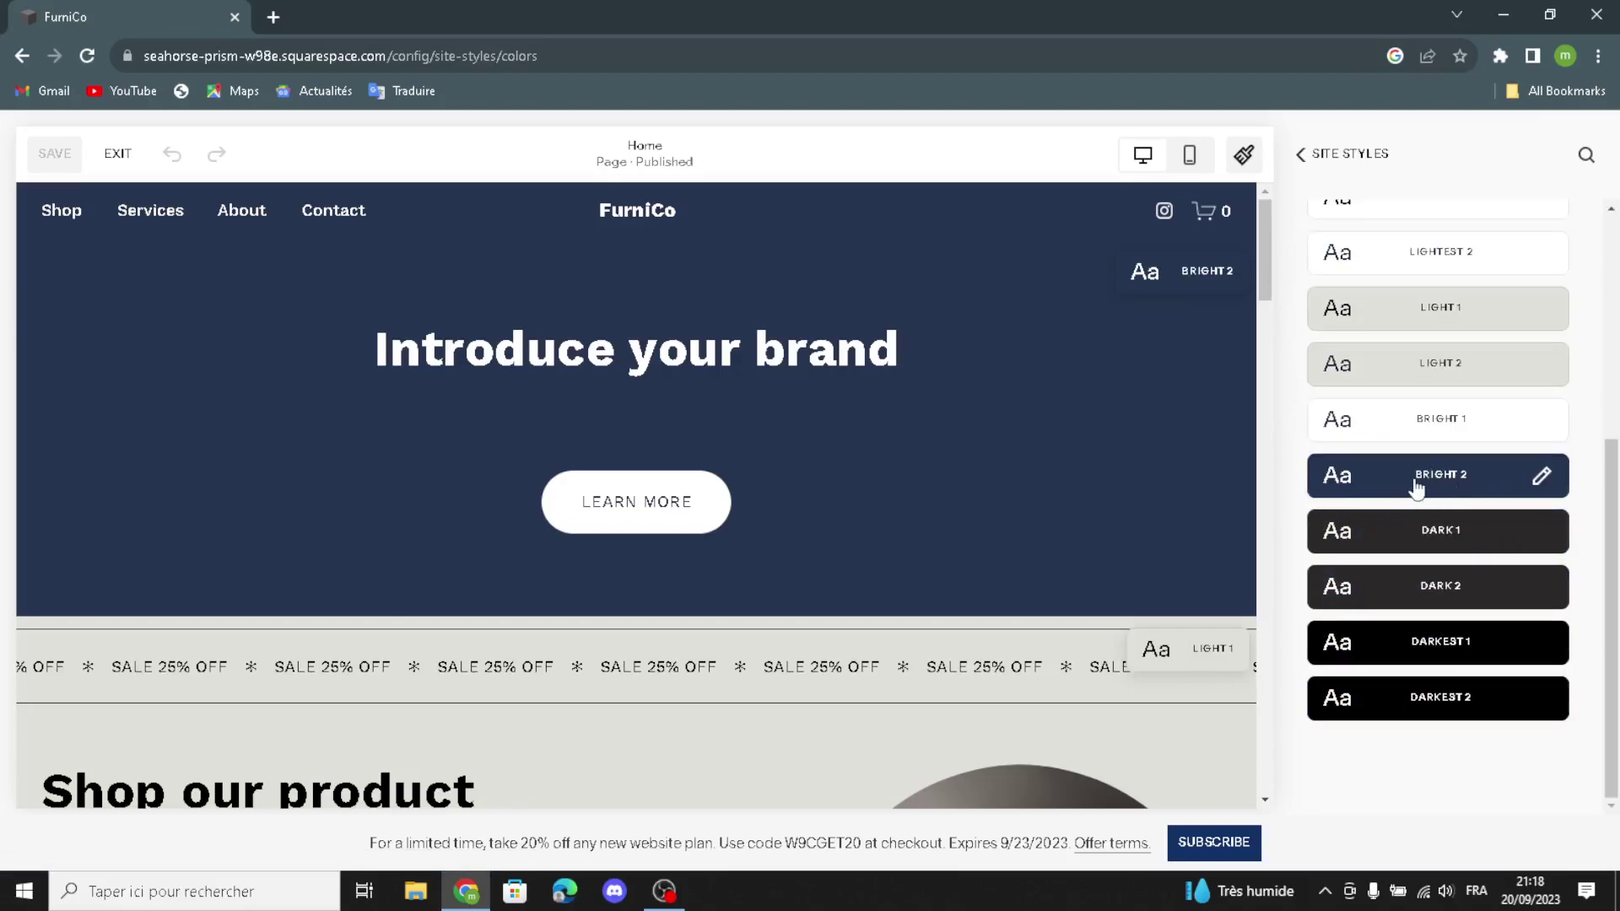
# - Open the Bright 2 color theme, review its header, sitewide and text colors, and return to Site Styles
pyautogui.click(1419, 488)
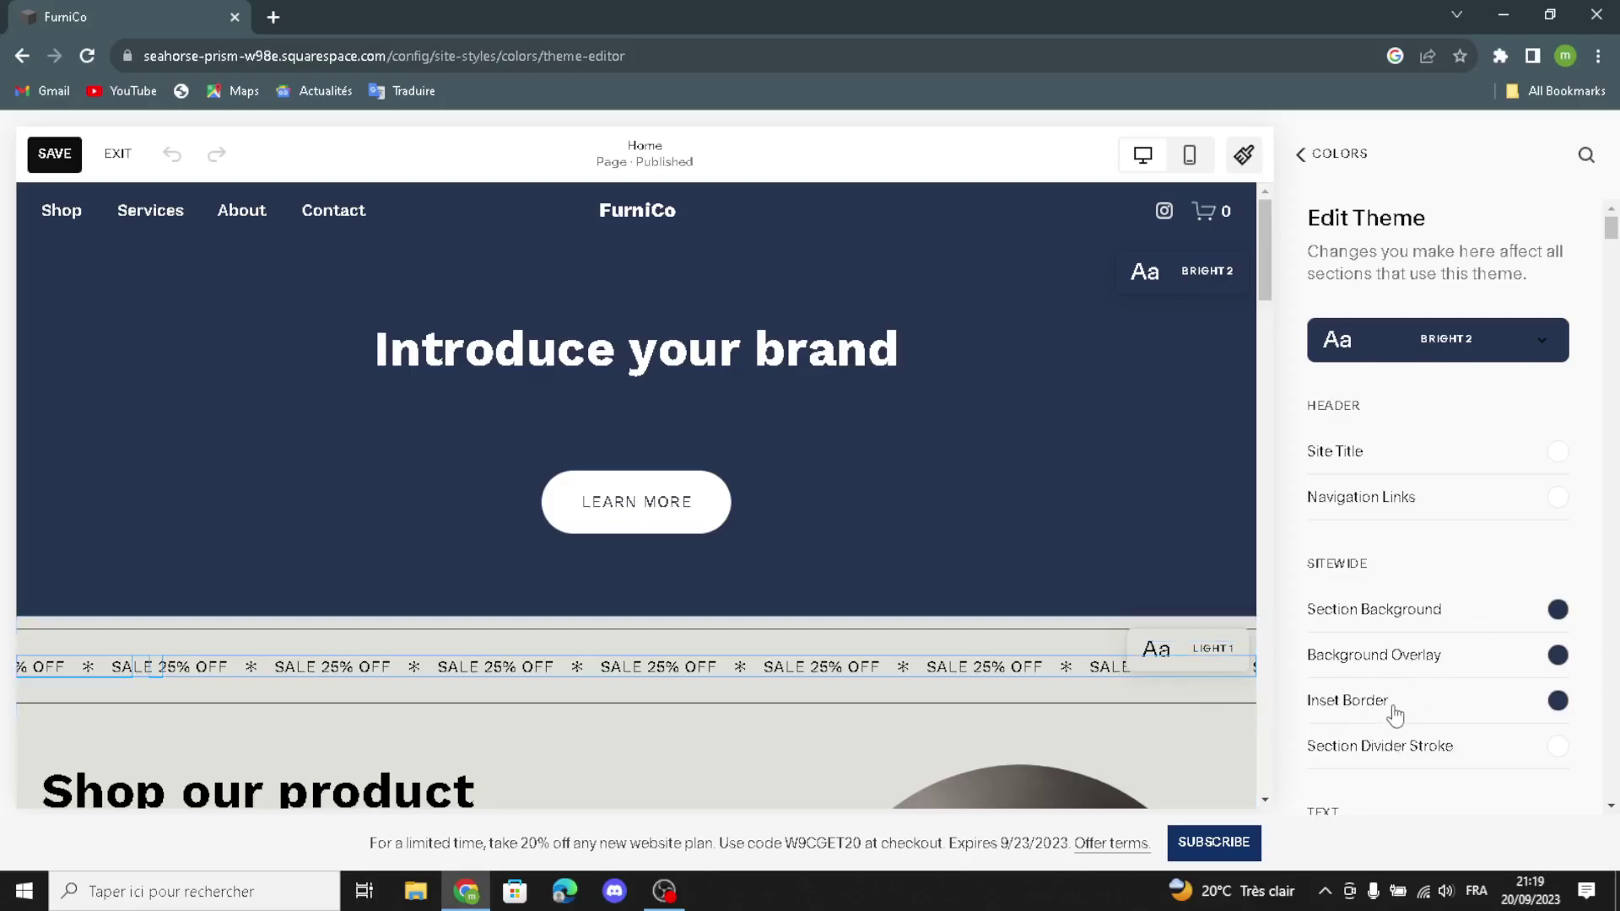
pyautogui.scroll(-3, 1457, 768)
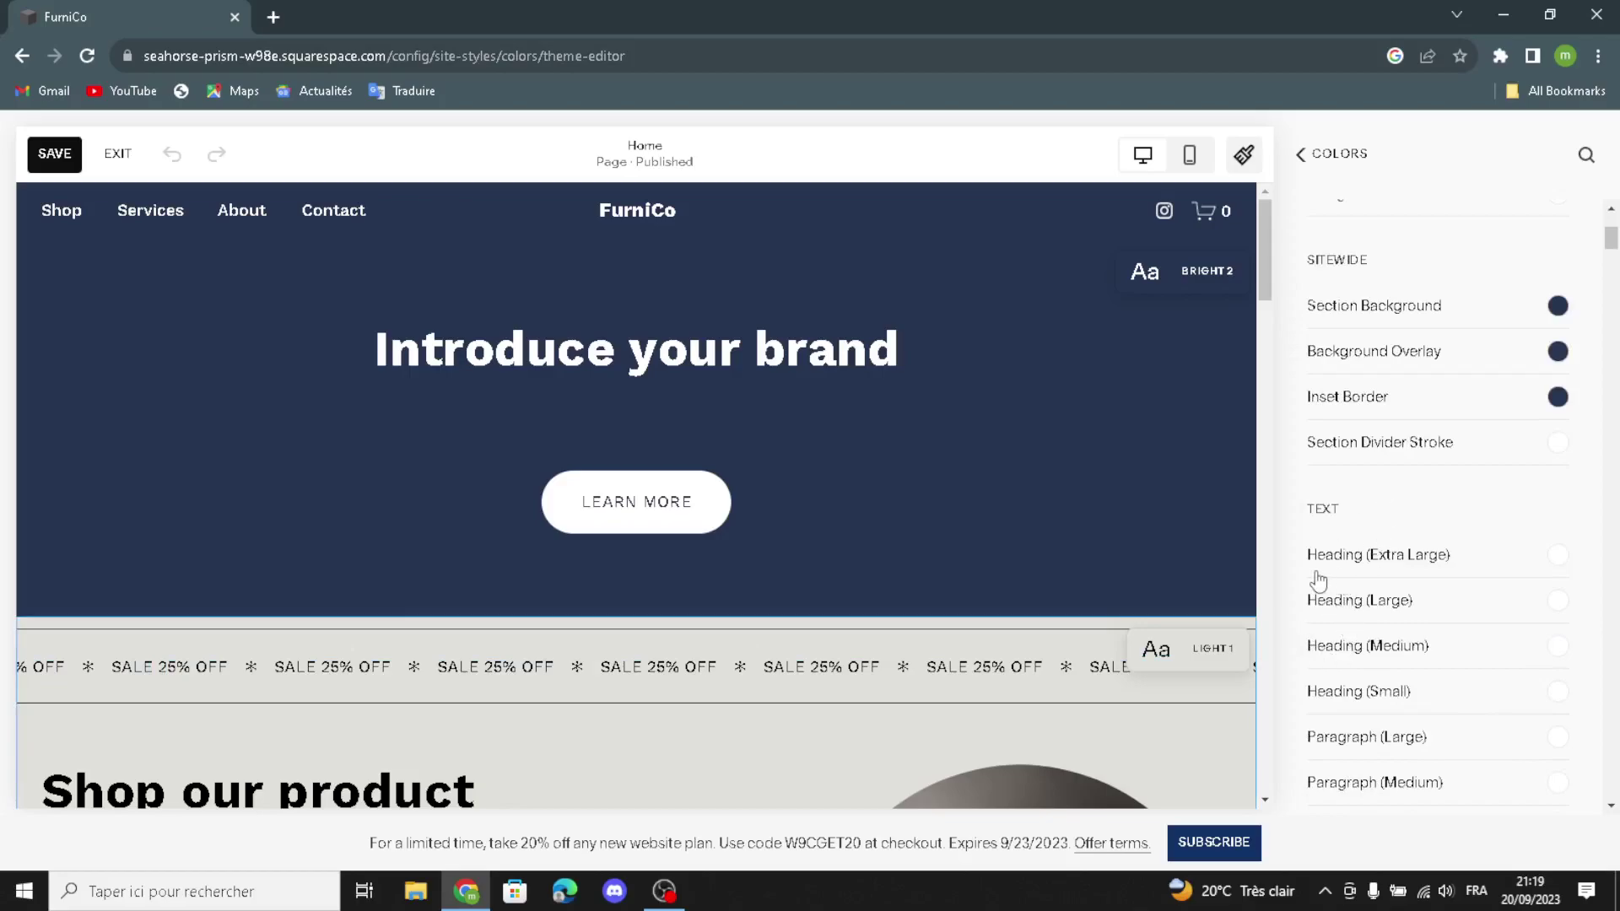
pyautogui.scroll(-2, 1392, 599)
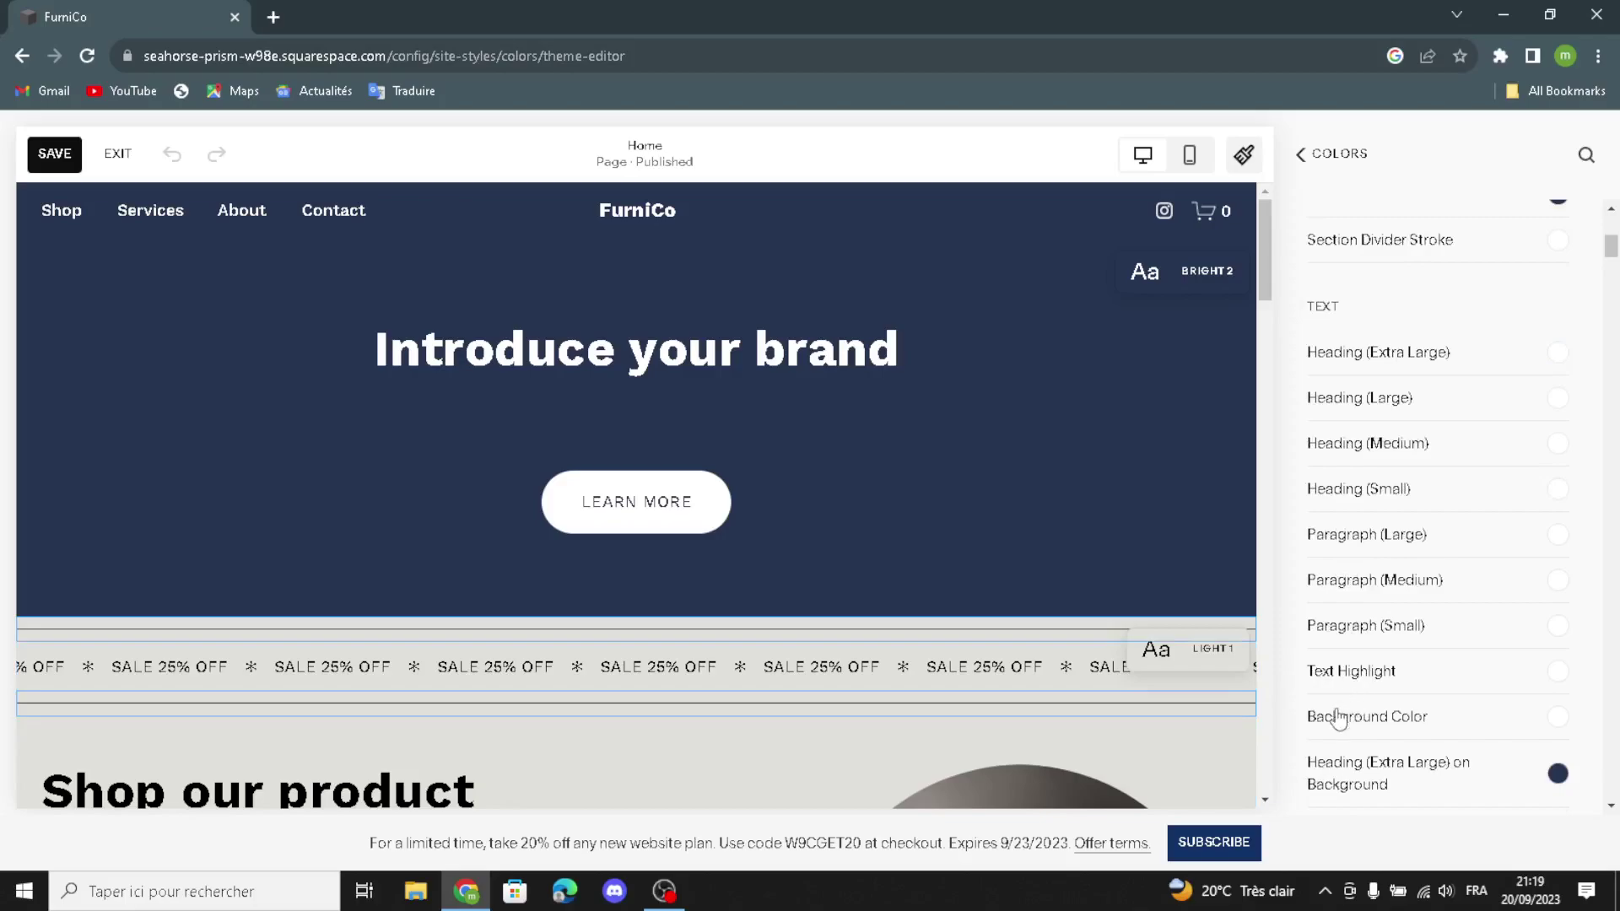
pyautogui.click(1299, 173)
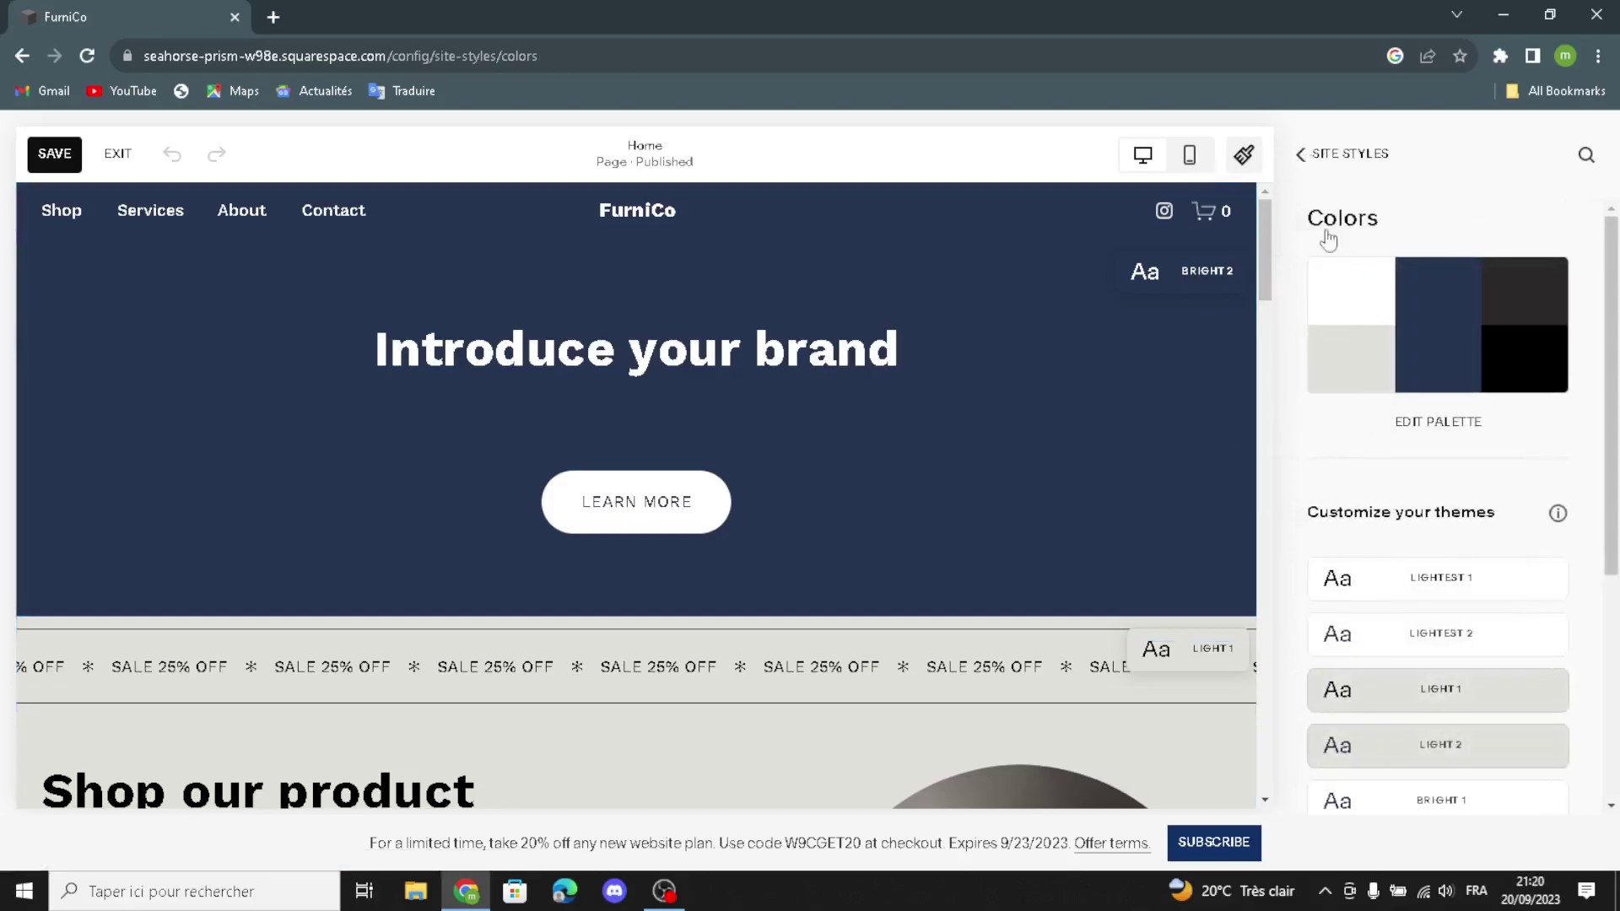
pyautogui.click(1300, 173)
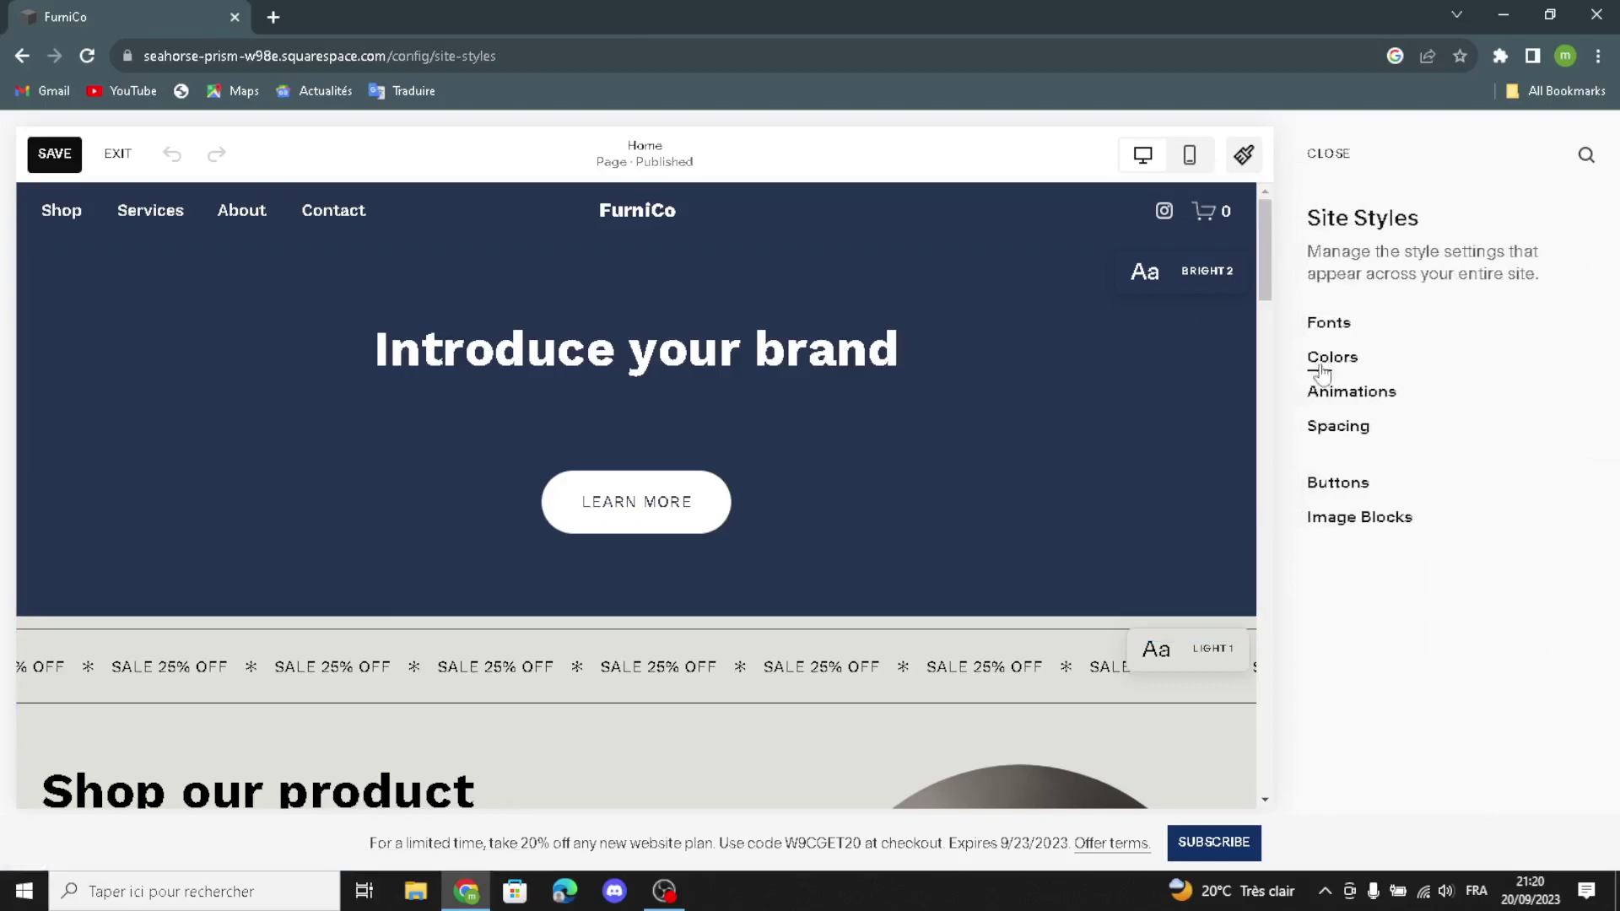
# - Look through the site-wide animation, spacing and button style settings
pyautogui.click(1312, 392)
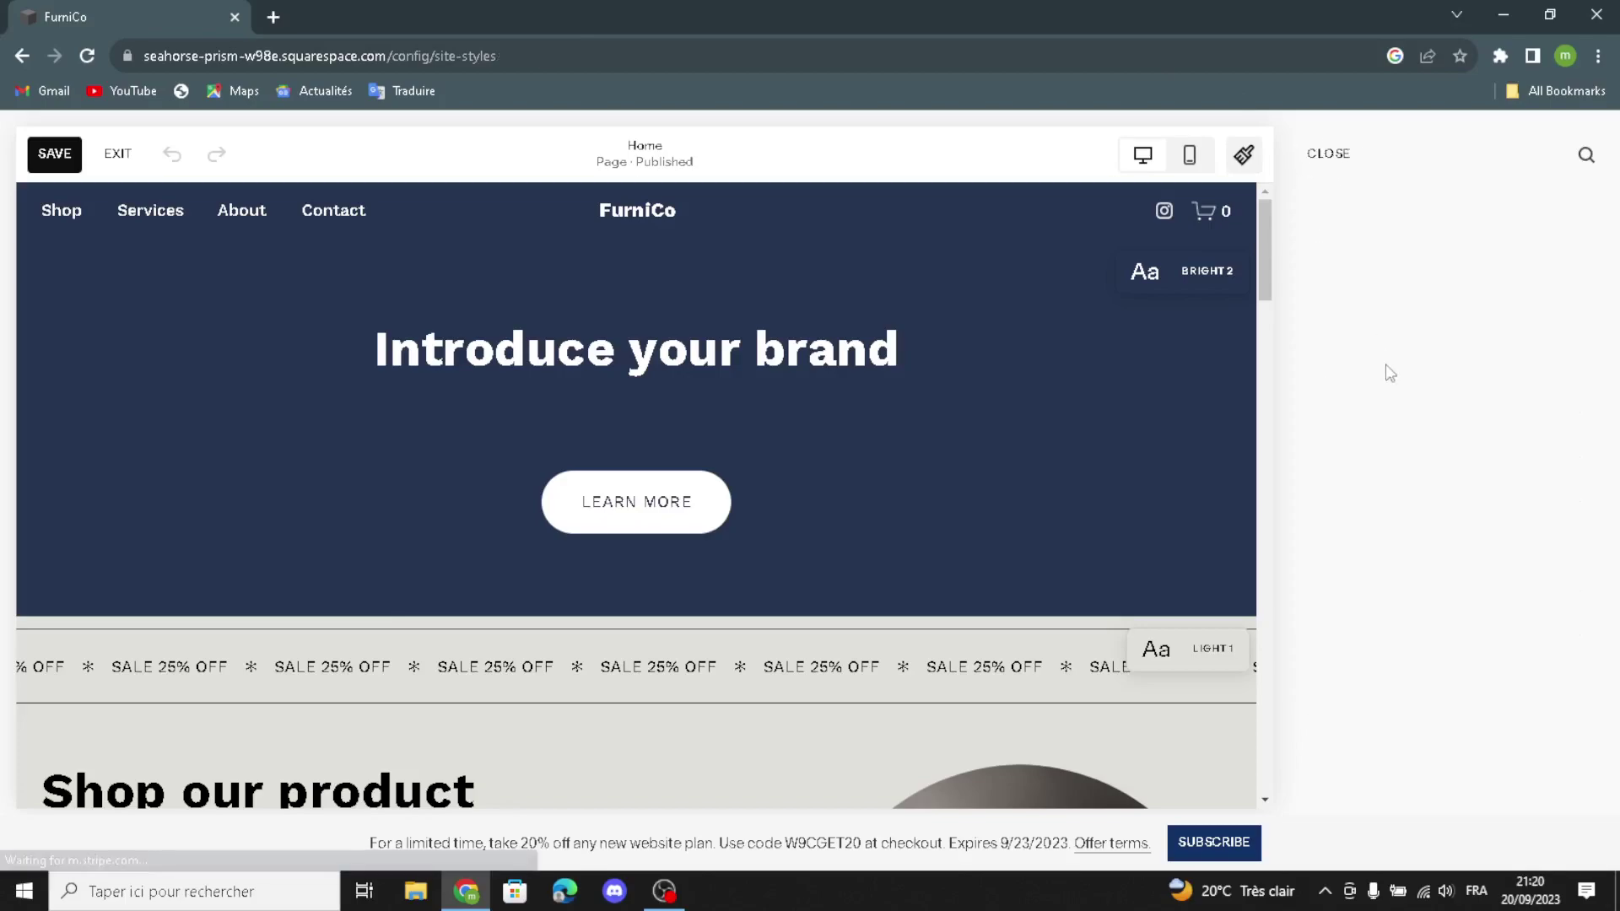
pyautogui.click(1343, 429)
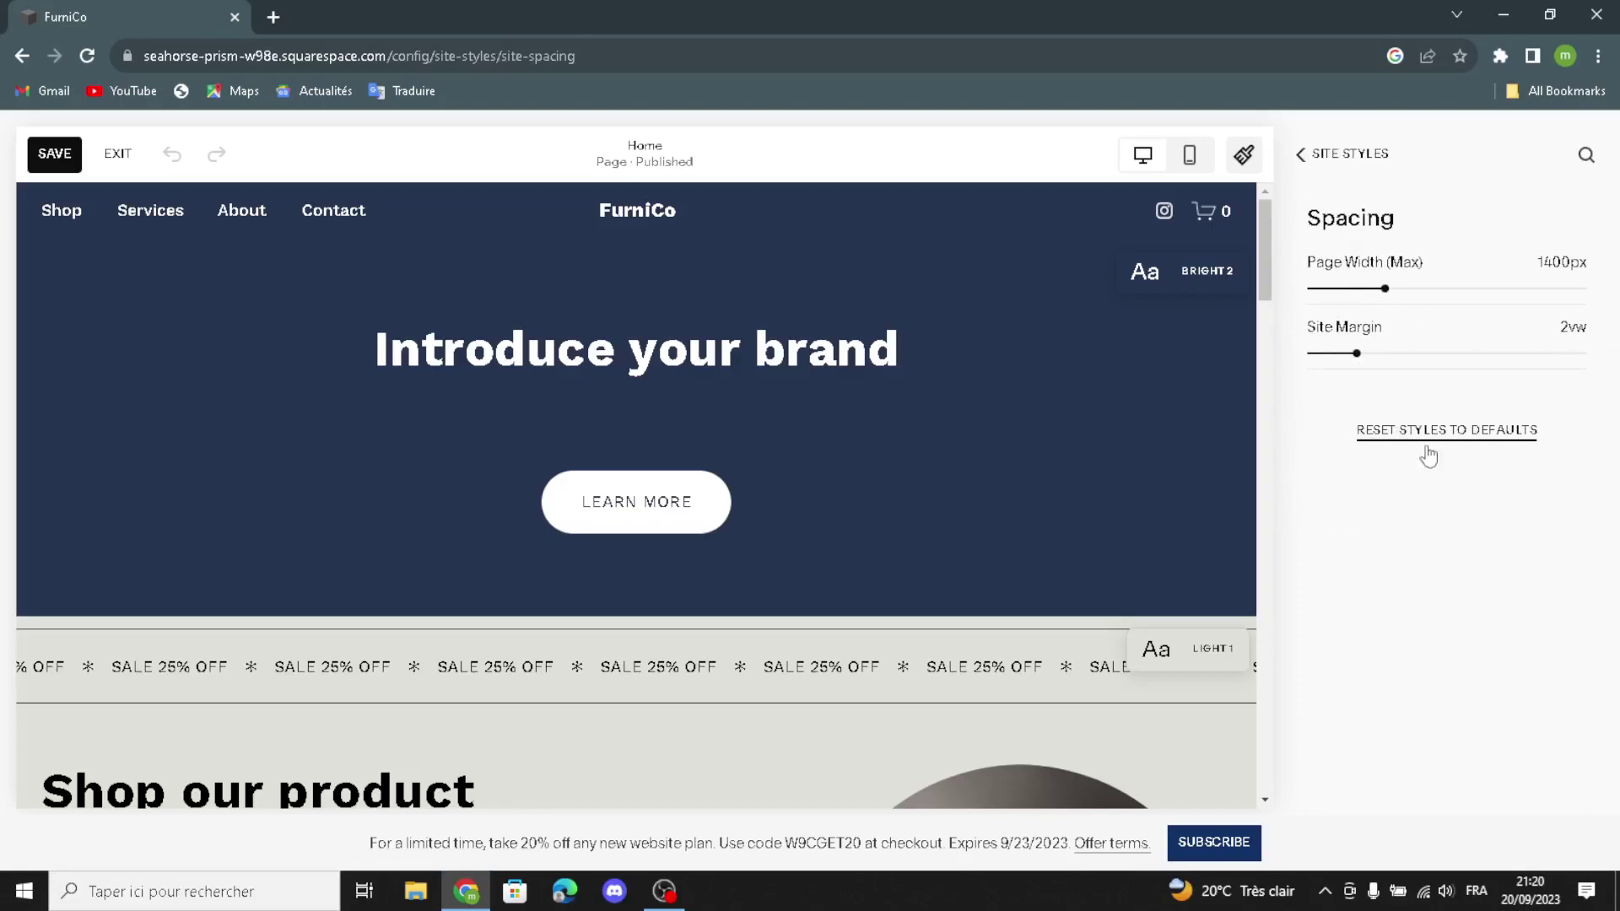
pyautogui.click(1306, 154)
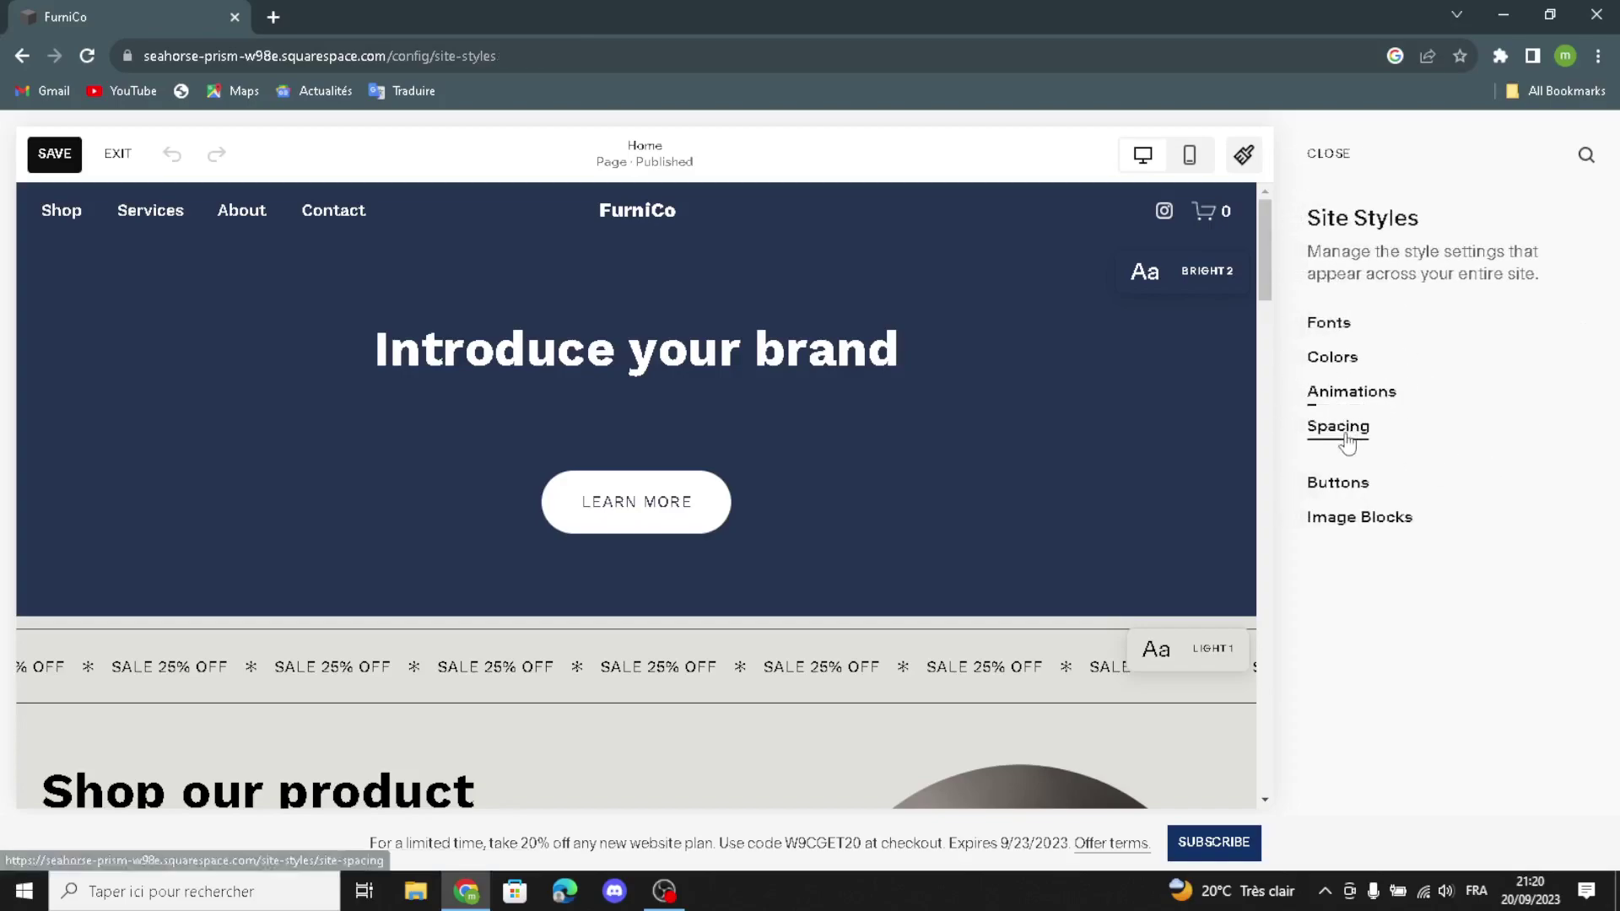
pyautogui.click(1337, 484)
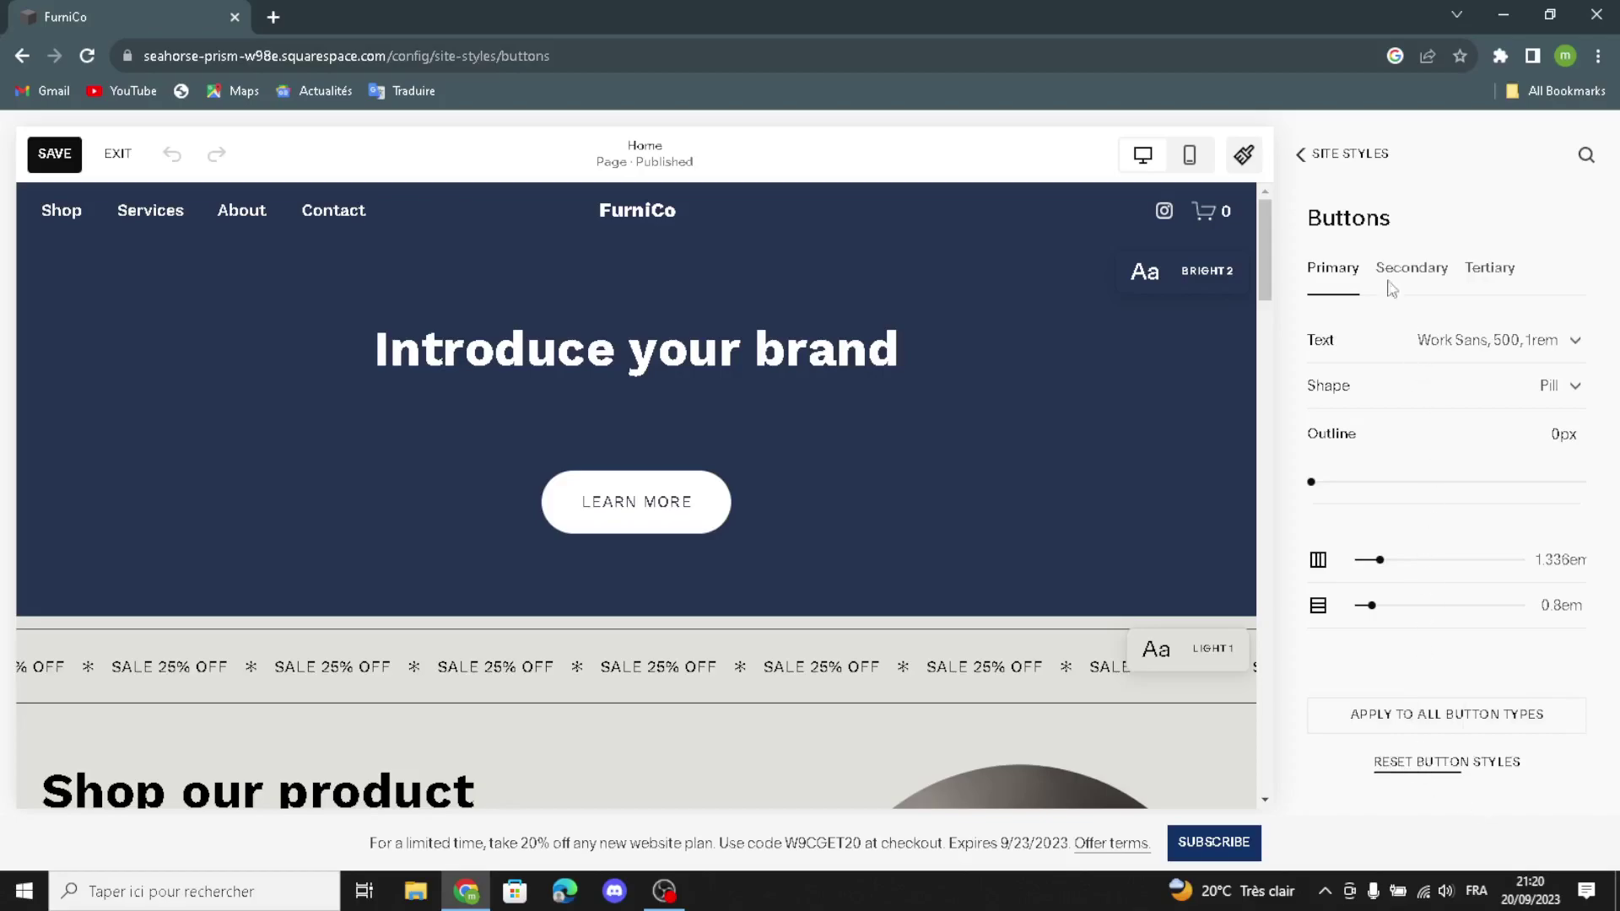
pyautogui.click(1300, 154)
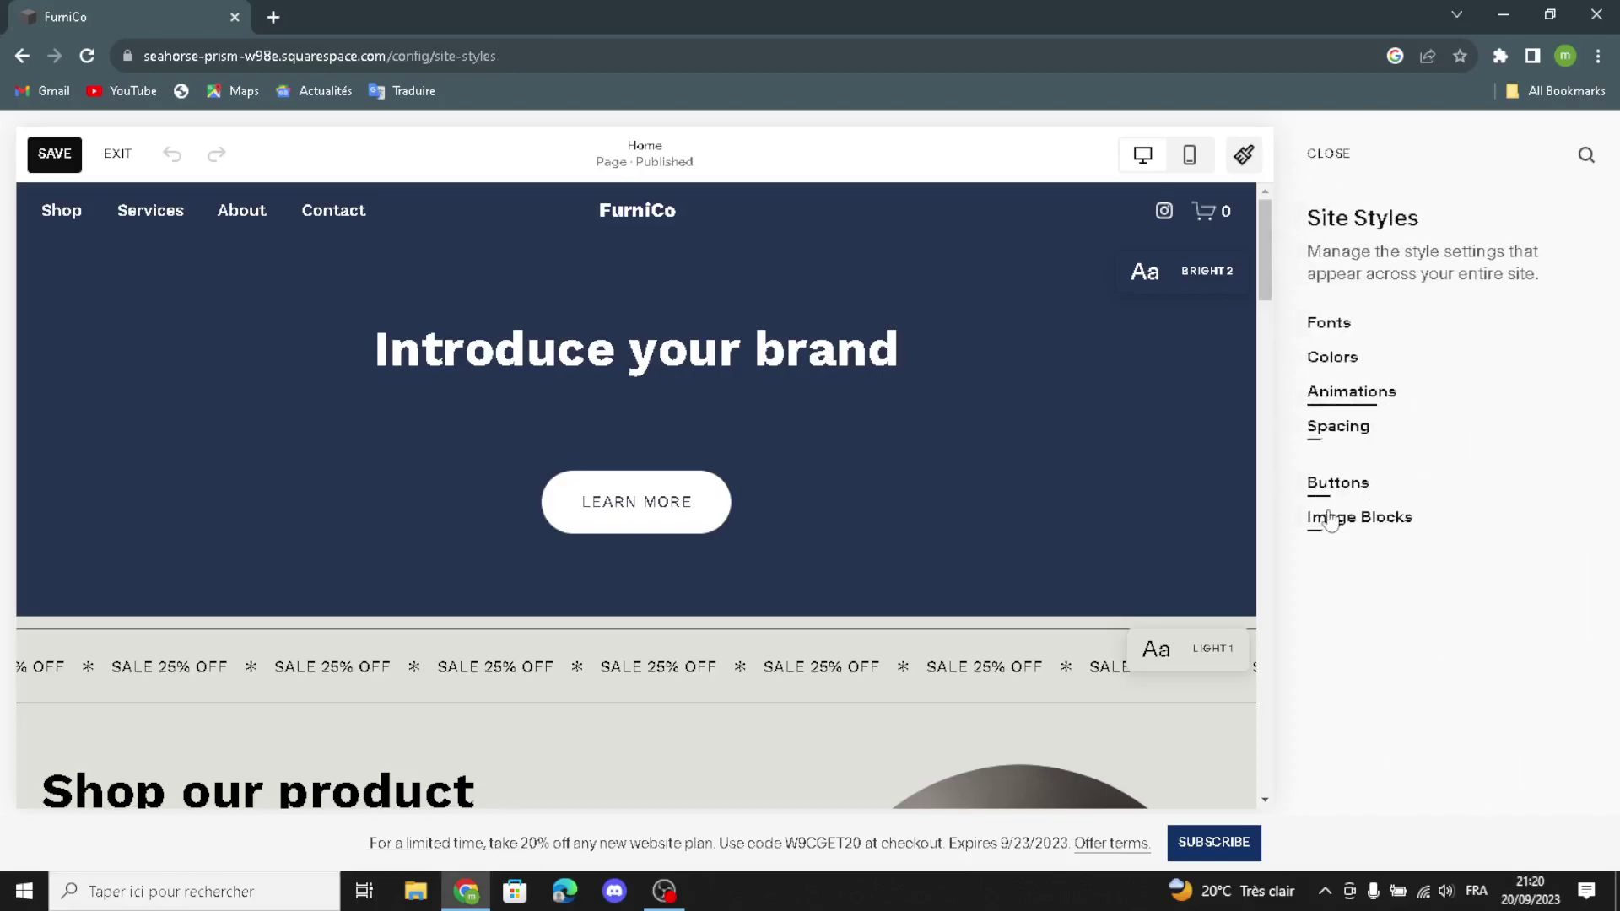
# - Review the Image Blocks settings for the poster and card layouts, and close Site Styles
pyautogui.click(1326, 523)
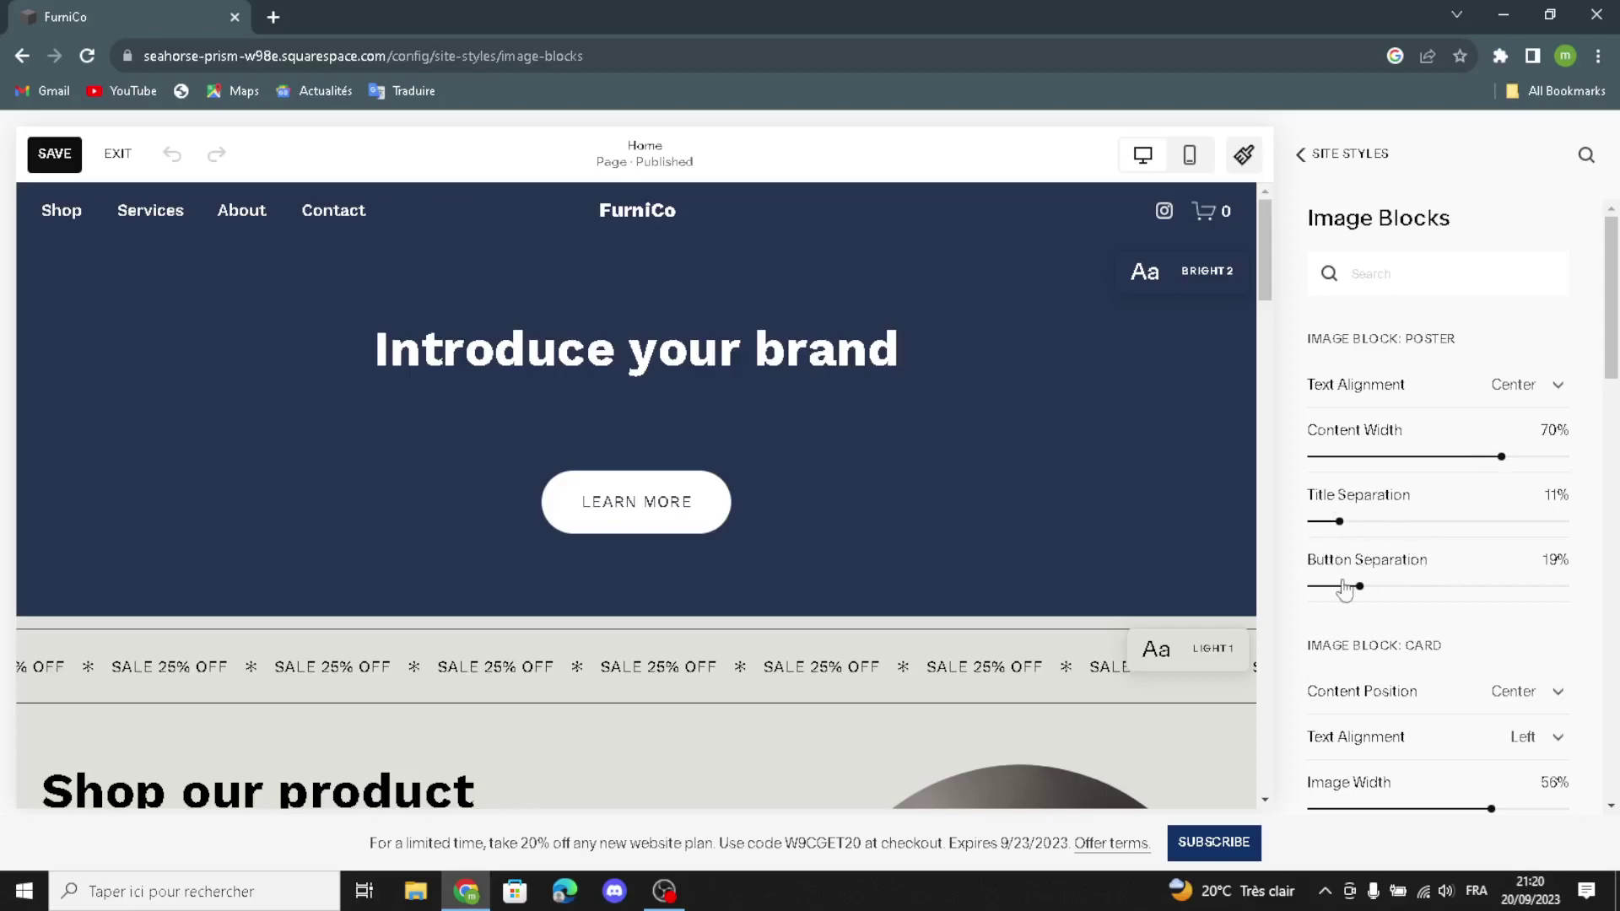
pyautogui.scroll(-1, 1384, 631)
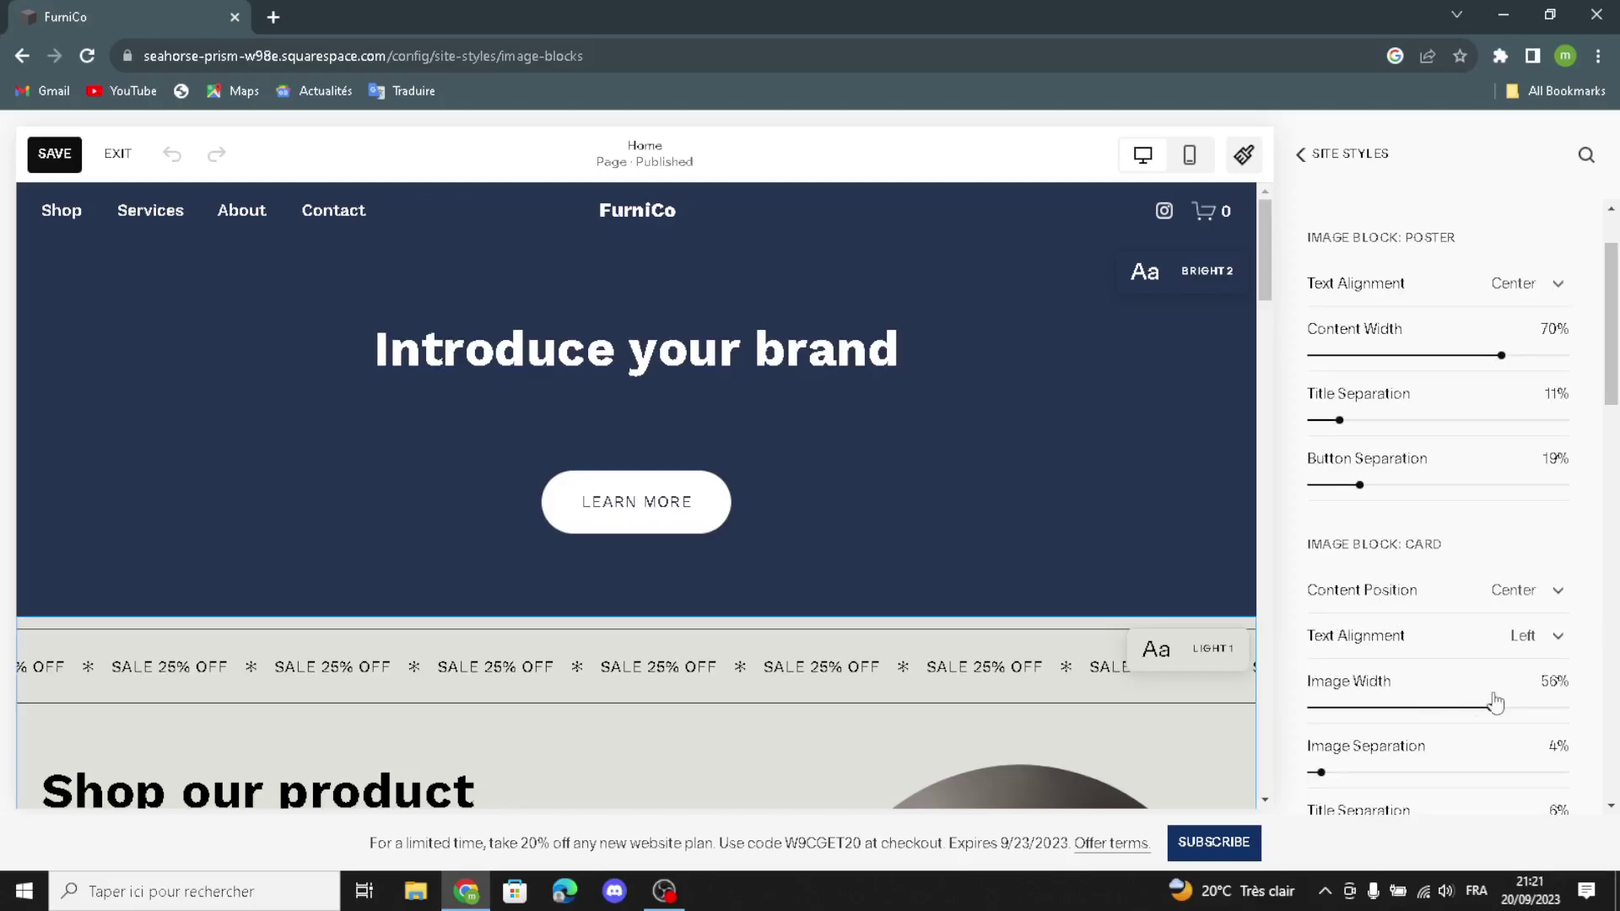
pyautogui.scroll(-1, 1400, 726)
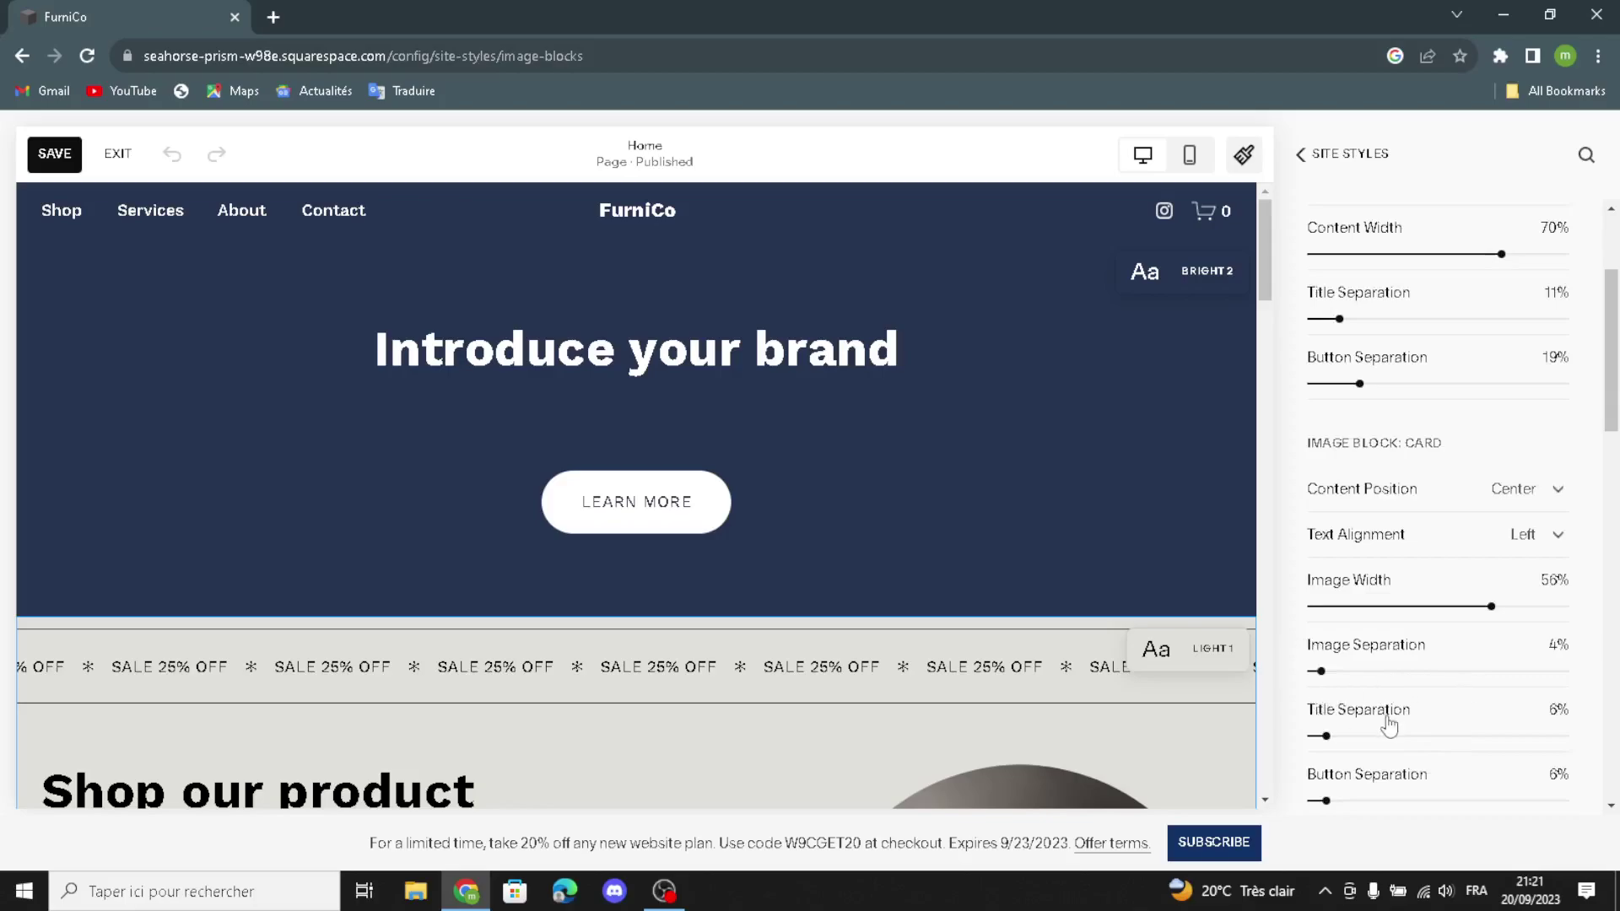
pyautogui.scroll(-1, 1350, 709)
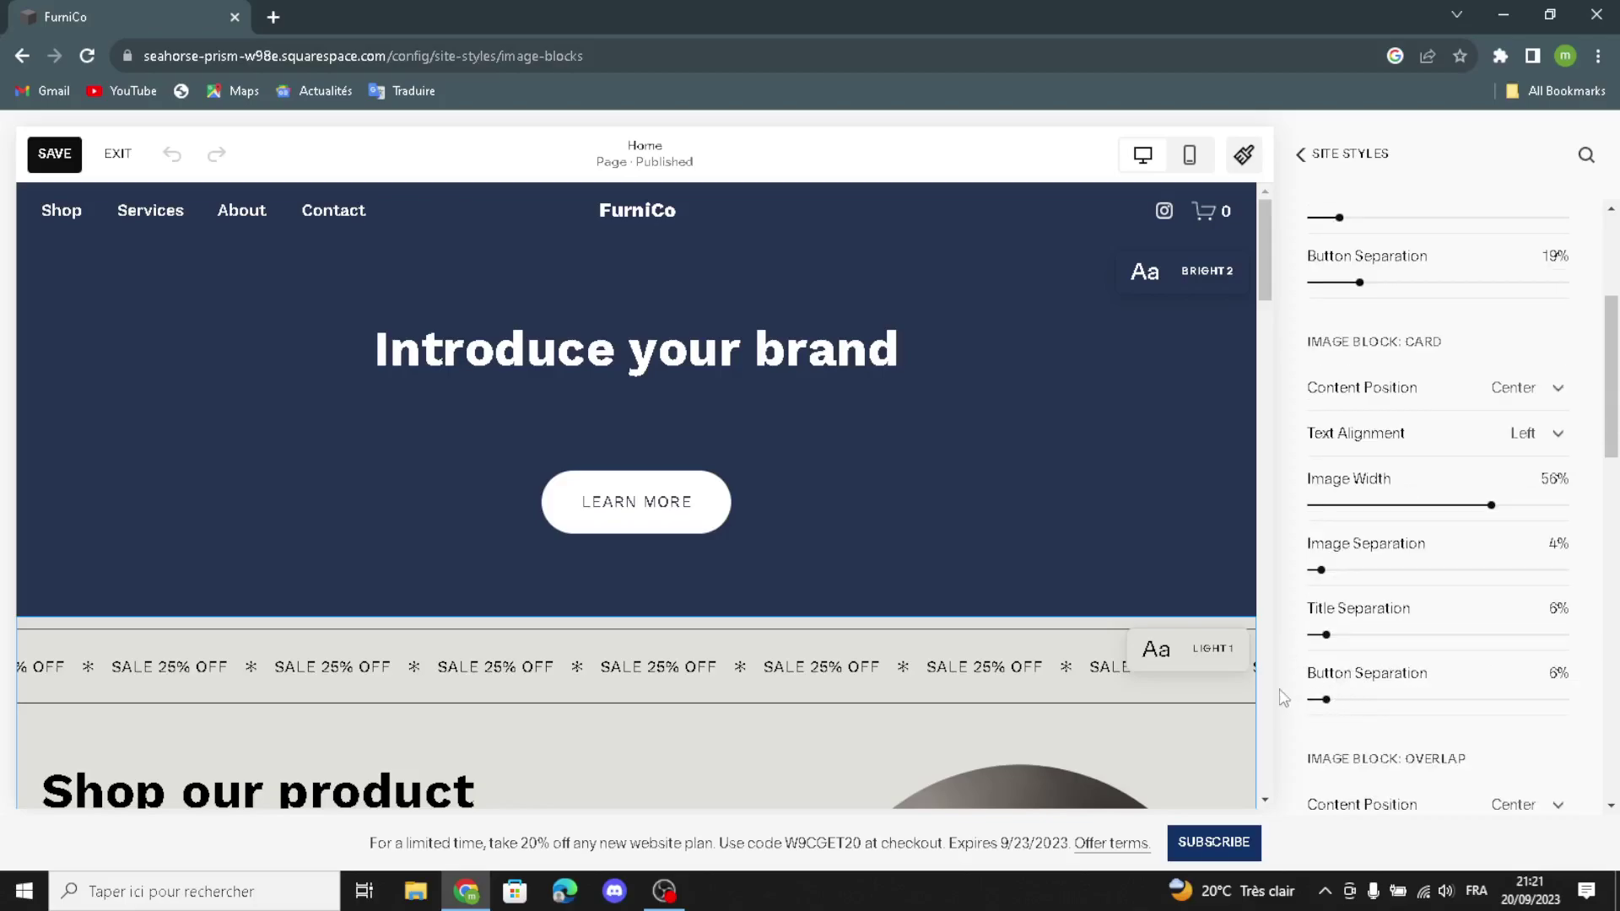
pyautogui.click(1285, 165)
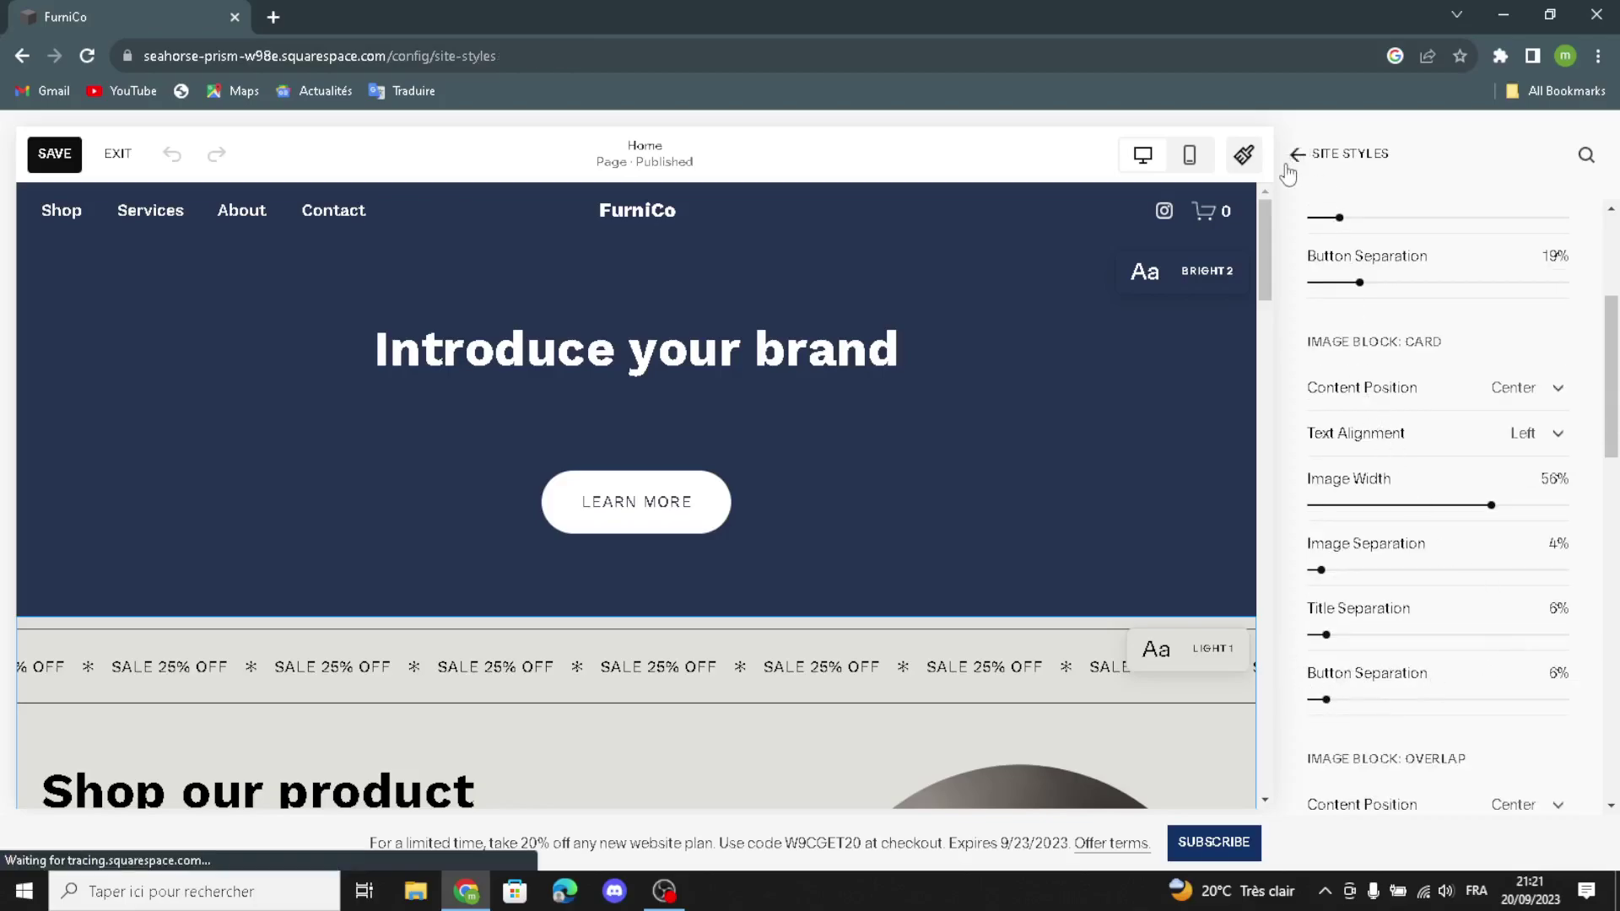
pyautogui.click(1312, 159)
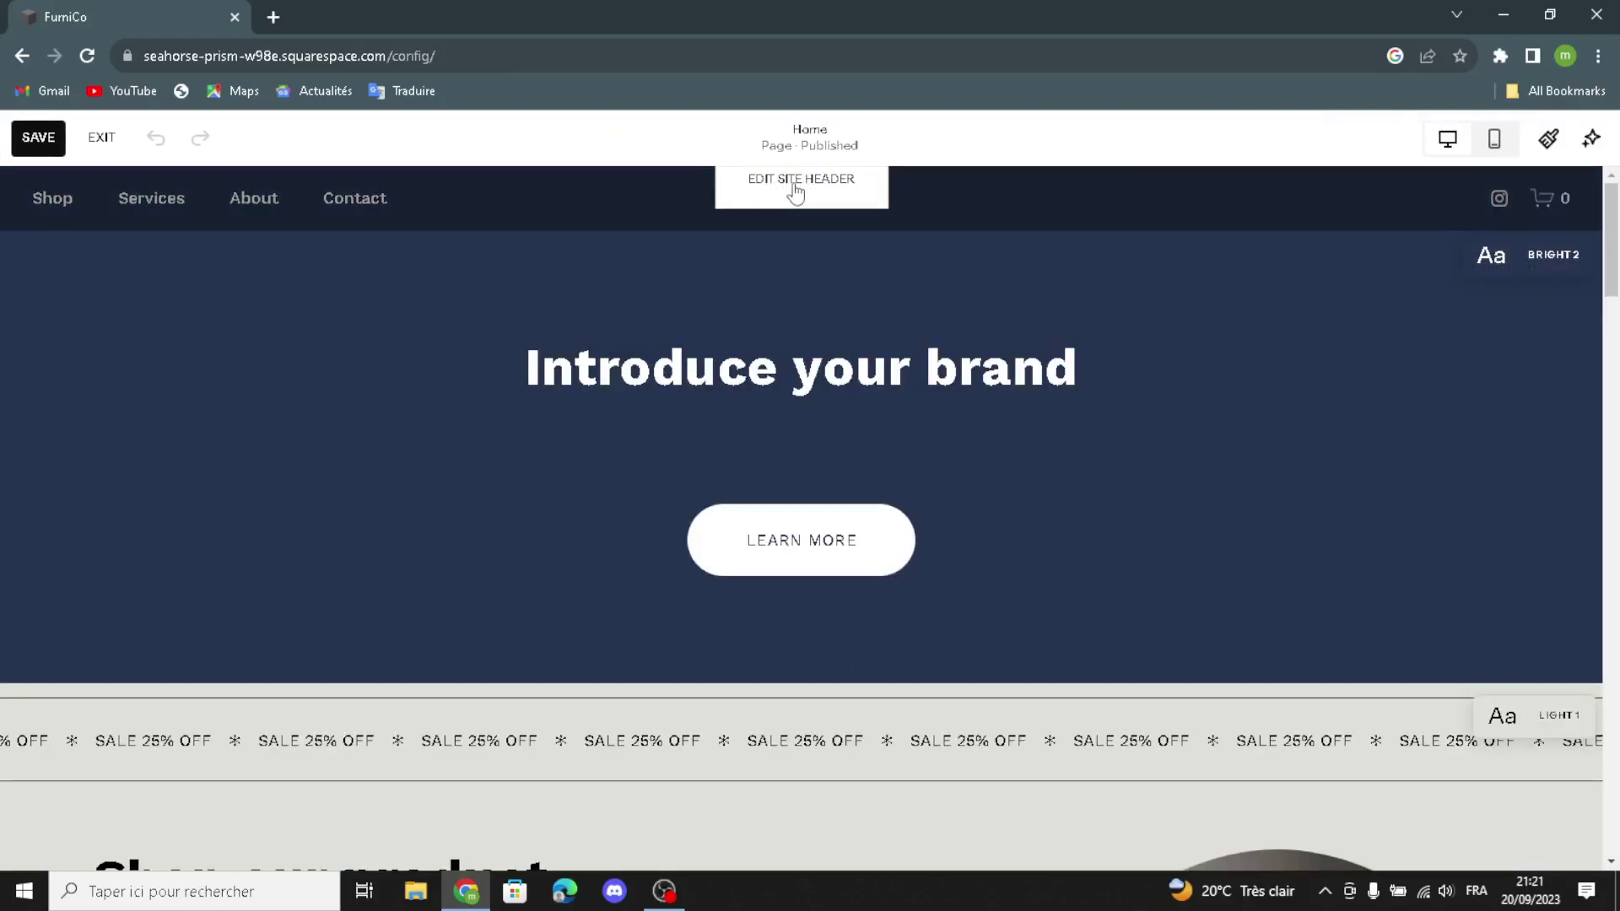
# - Open the site header for editing and review its site title, logo and mobile logo settings
pyautogui.click(795, 193)
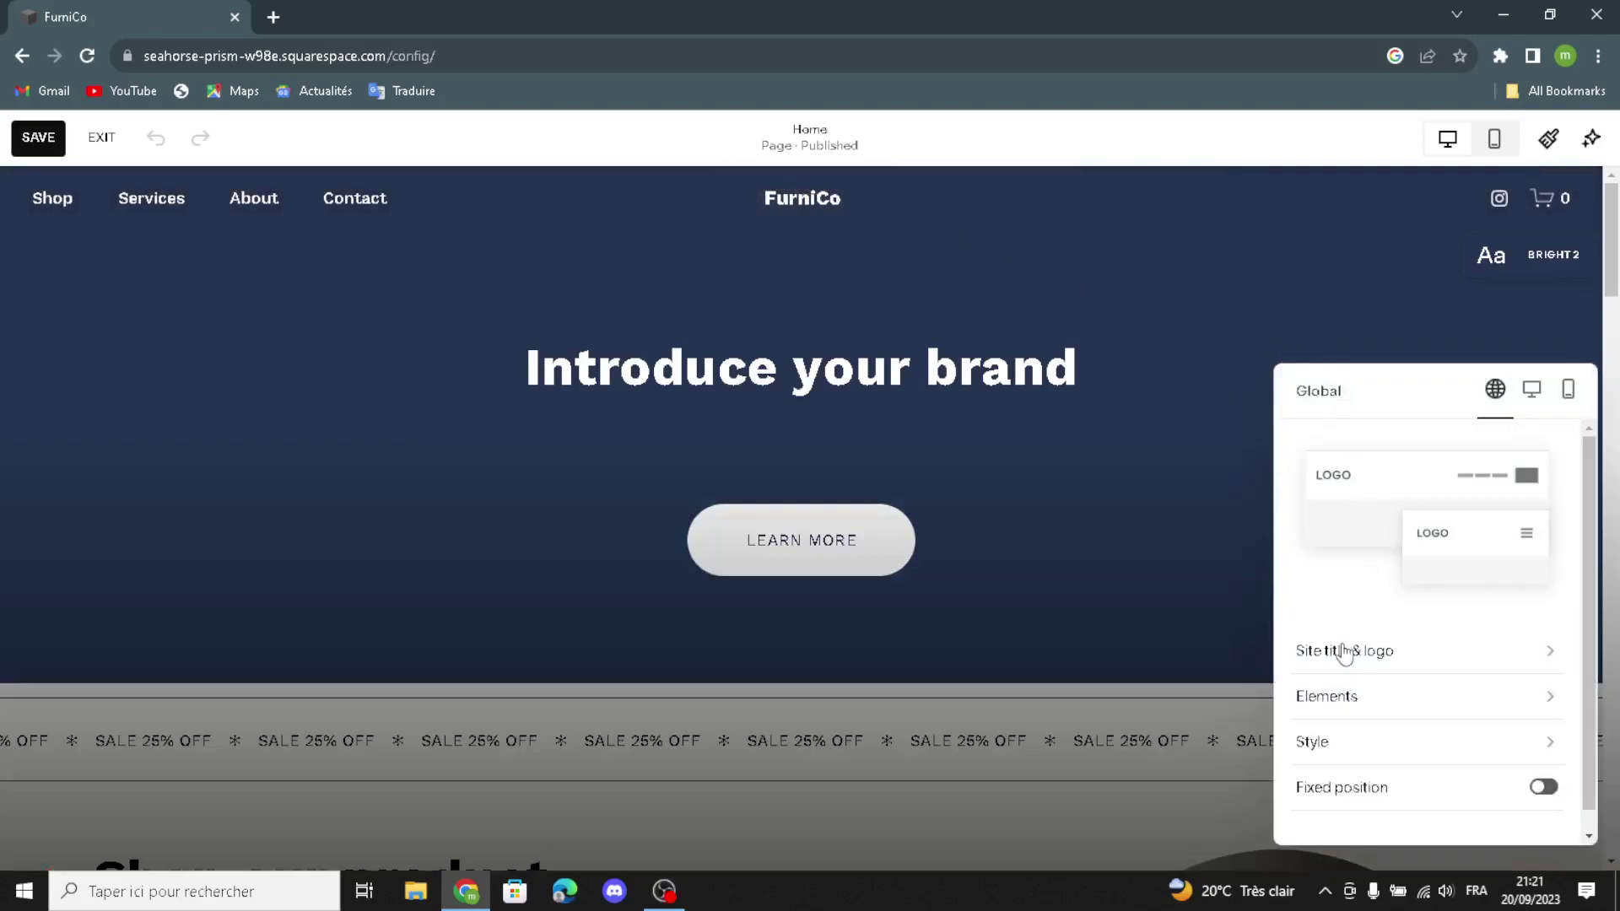
pyautogui.click(1342, 670)
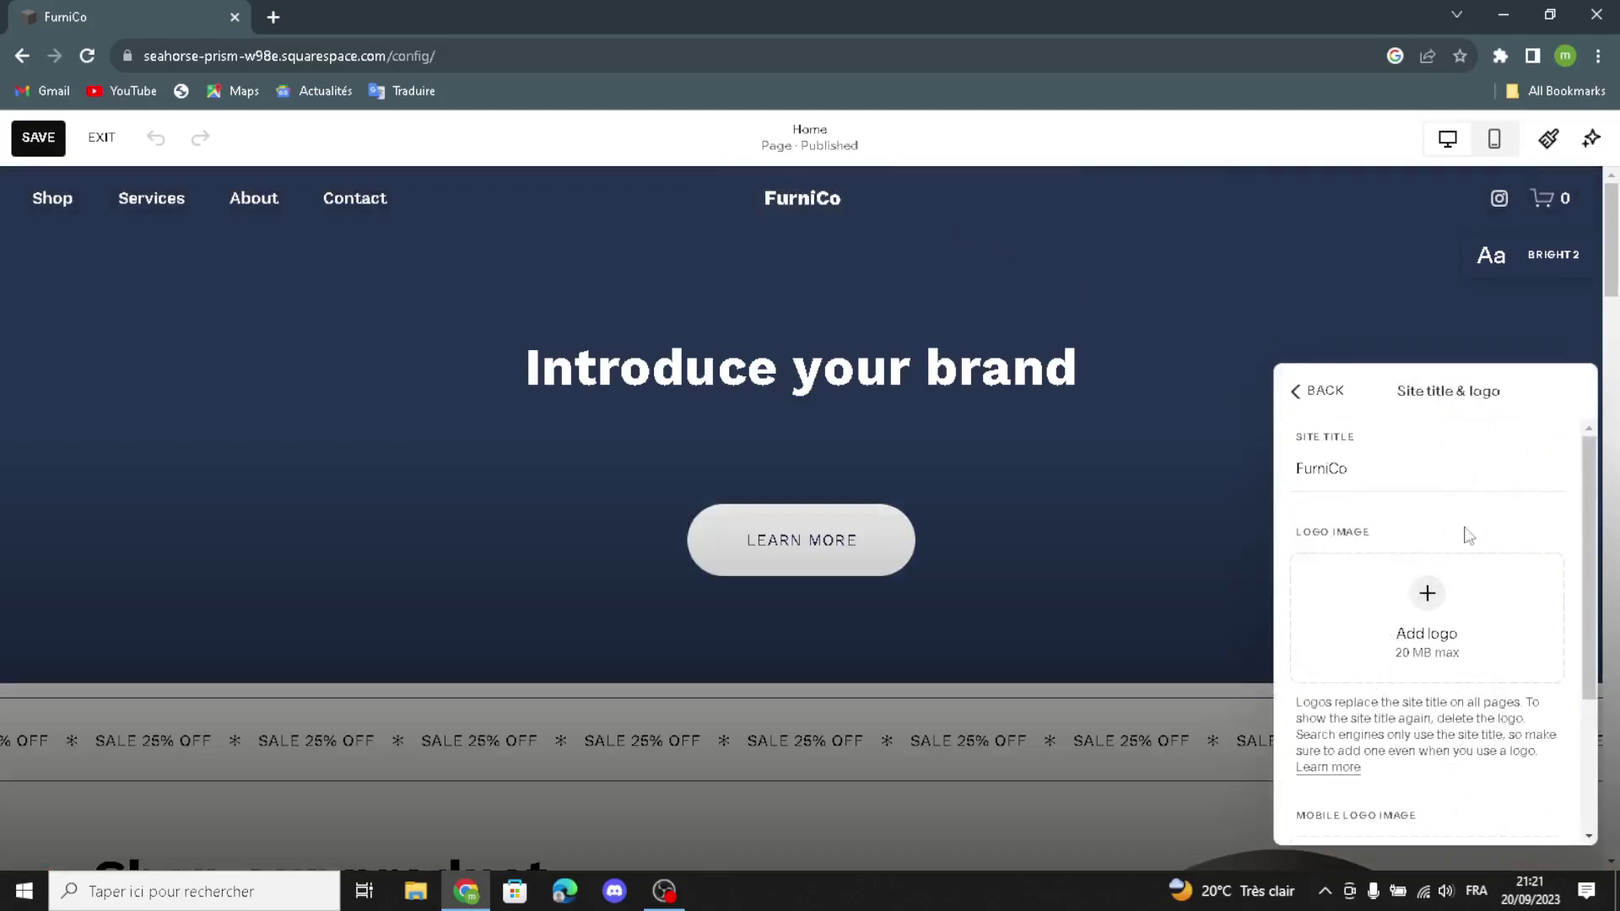
pyautogui.moveTo(1388, 490); pyautogui.dragTo(1291, 496)
pyautogui.press('Right')
pyautogui.scroll(-3, 1388, 600)
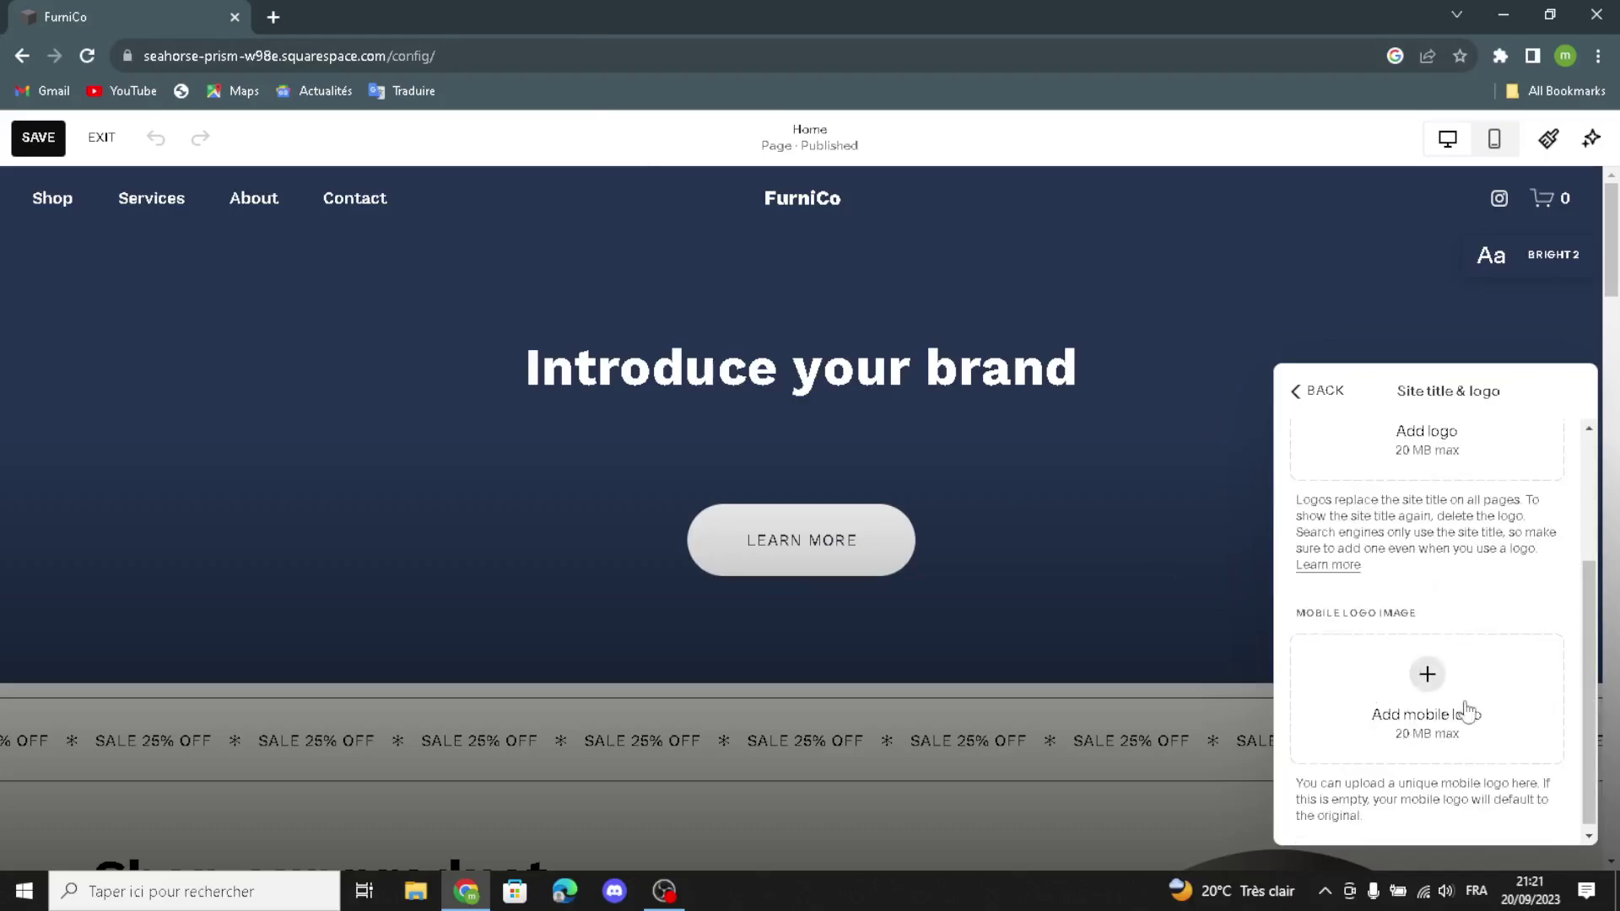
pyautogui.scroll(3, 1482, 613)
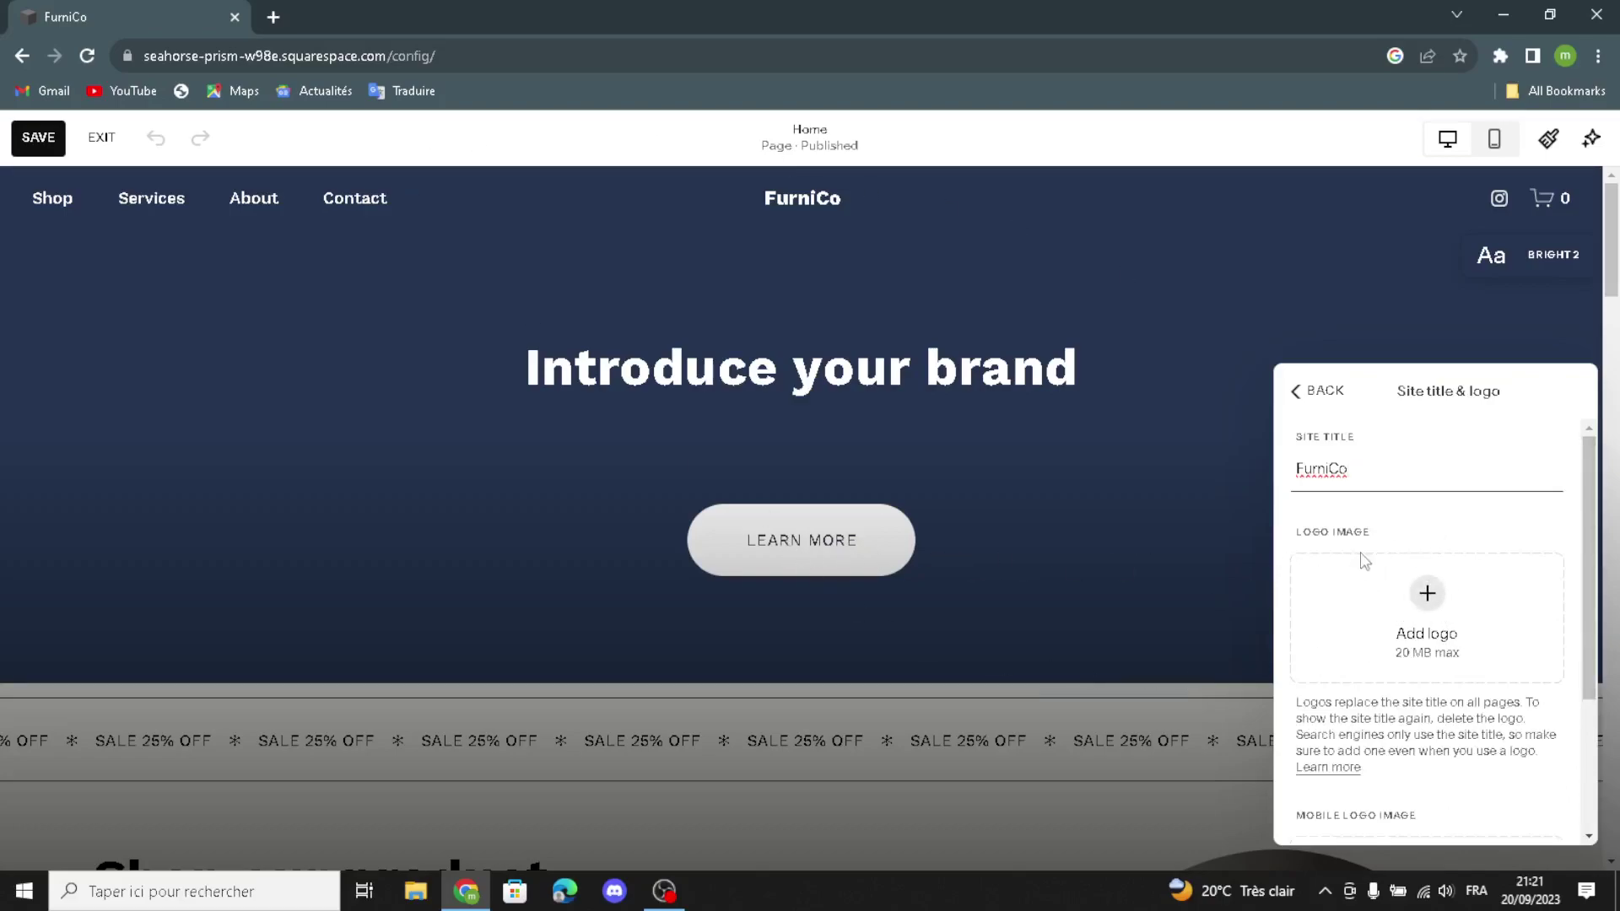
pyautogui.click(1299, 398)
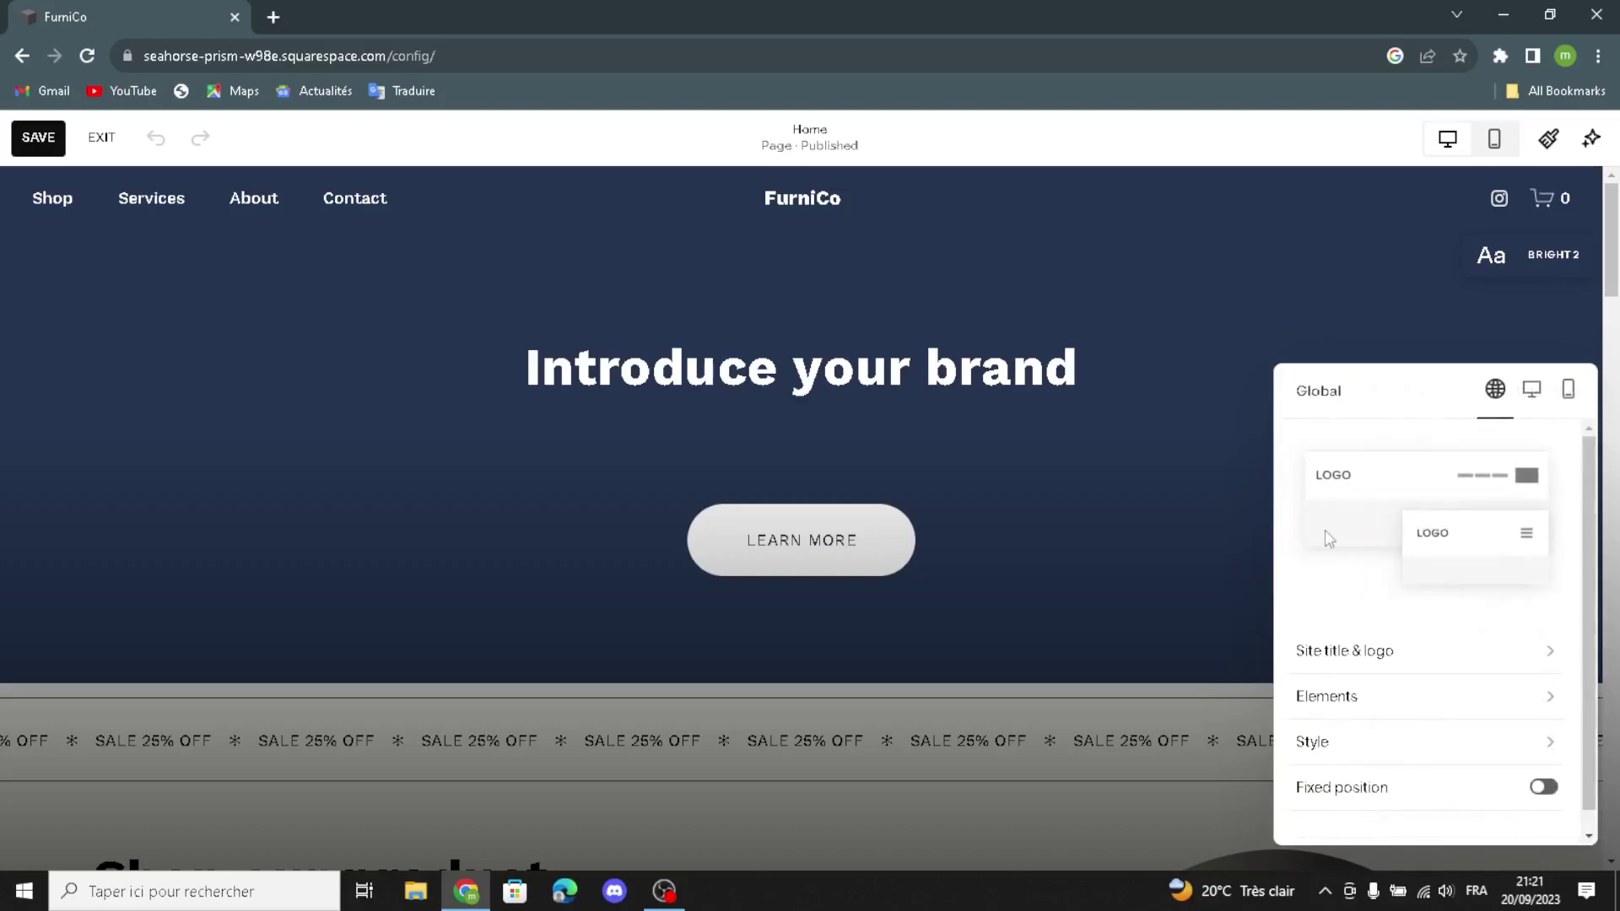
# - Change the header's cart icon to the solid handled shopping bag and review the remaining header element options
pyautogui.click(1337, 705)
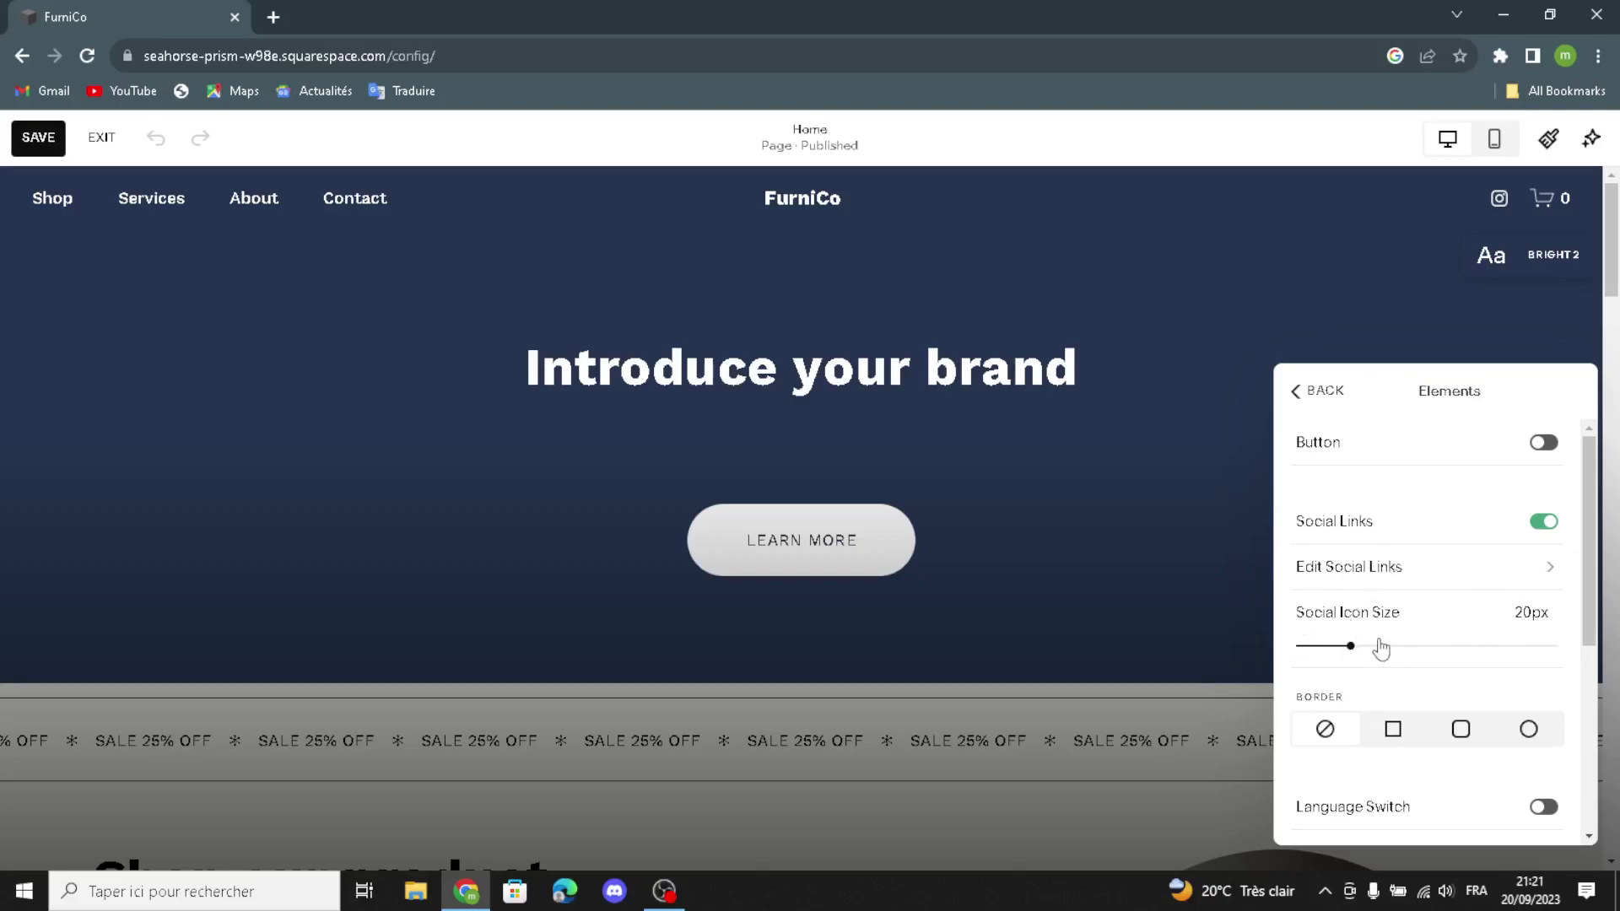
pyautogui.scroll(-1, 1416, 688)
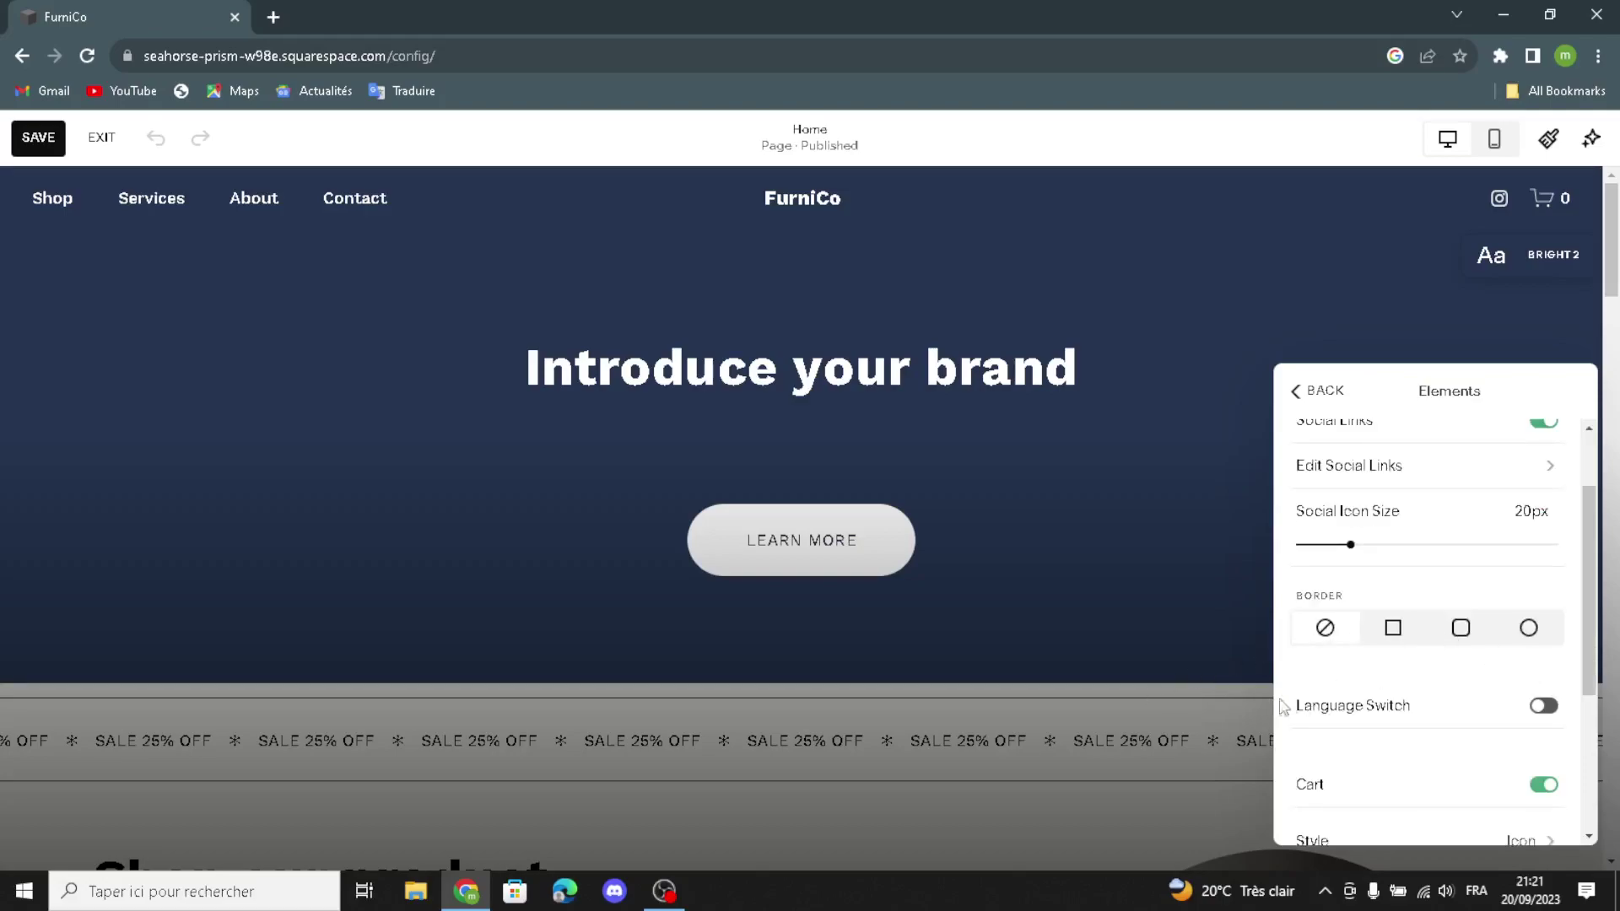
pyautogui.scroll(-1, 1361, 740)
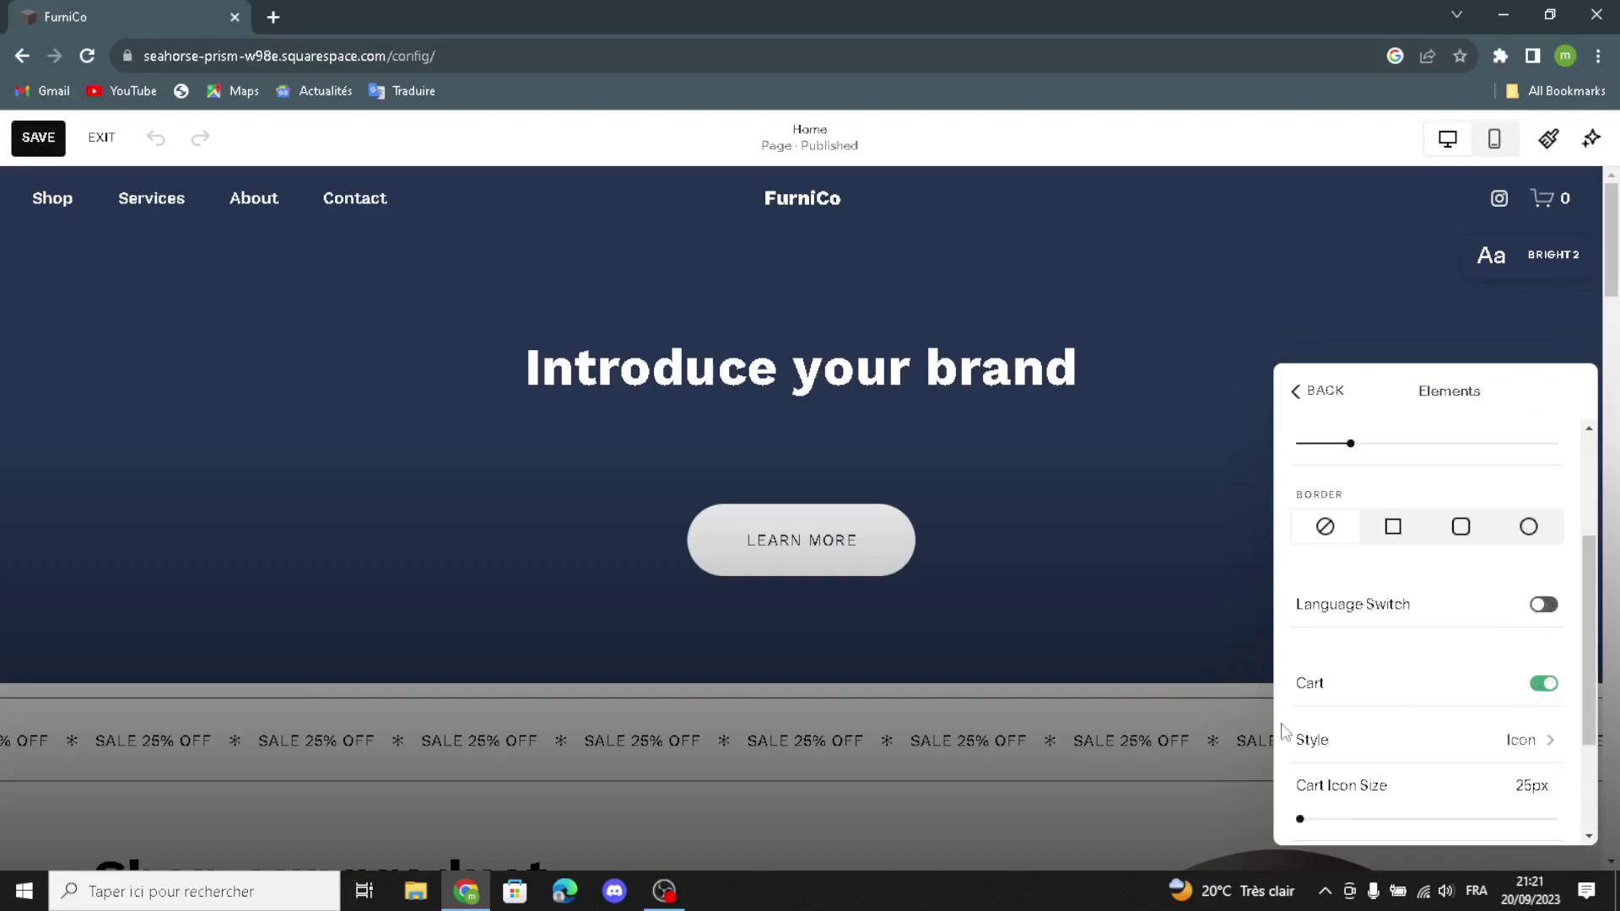
pyautogui.click(1511, 736)
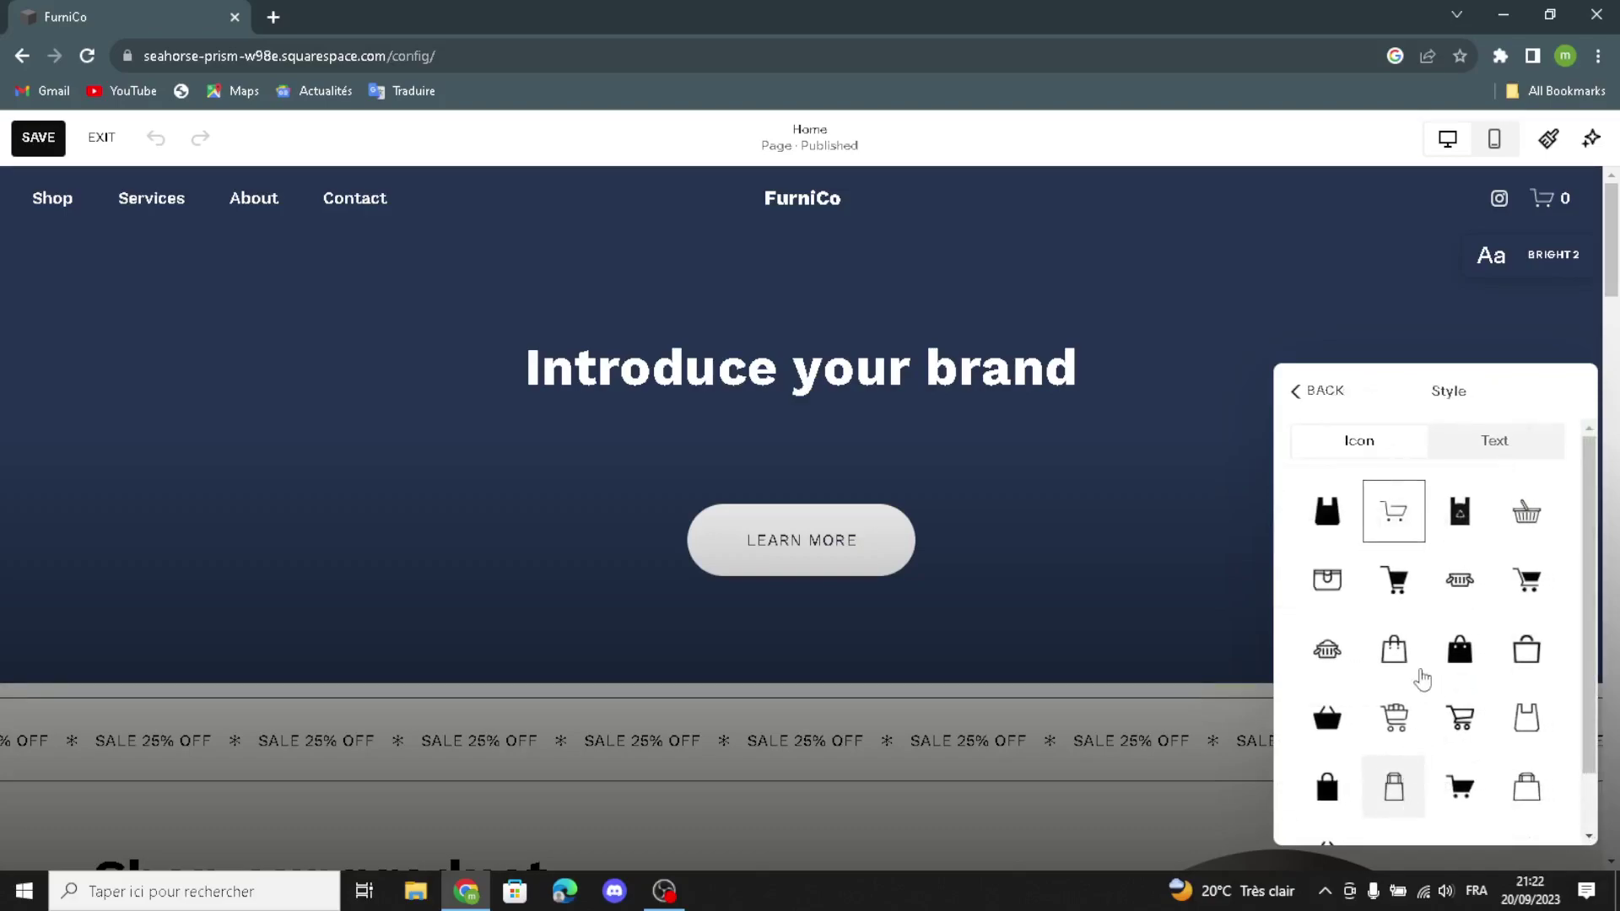
pyautogui.click(1333, 517)
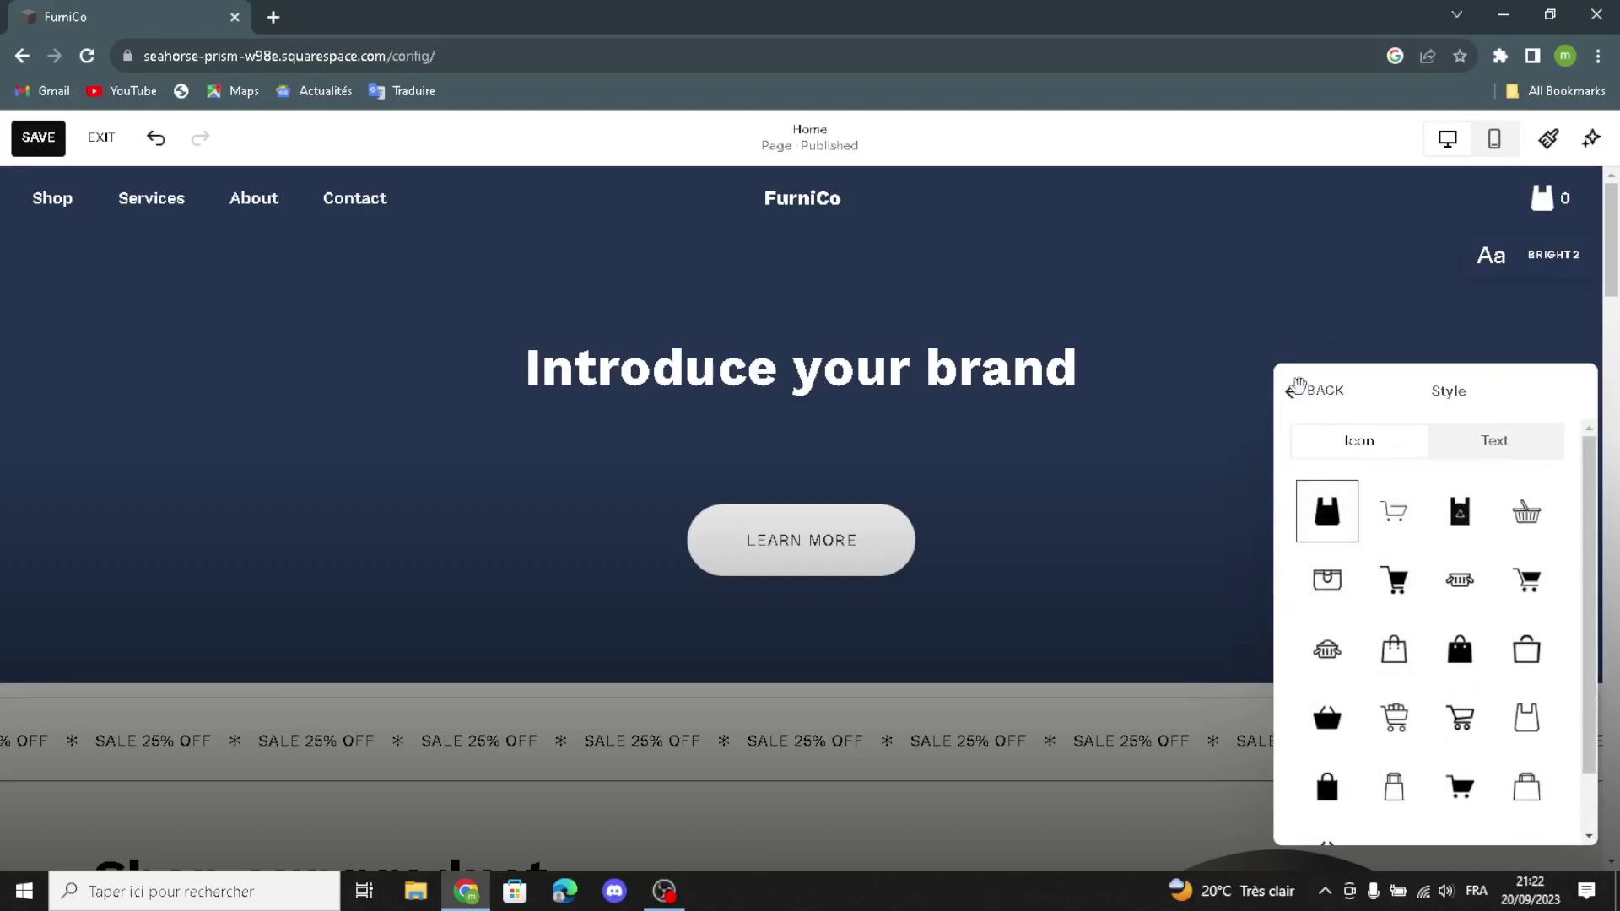
pyautogui.click(1303, 393)
pyautogui.scroll(-3, 1384, 658)
pyautogui.scroll(-1, 1364, 764)
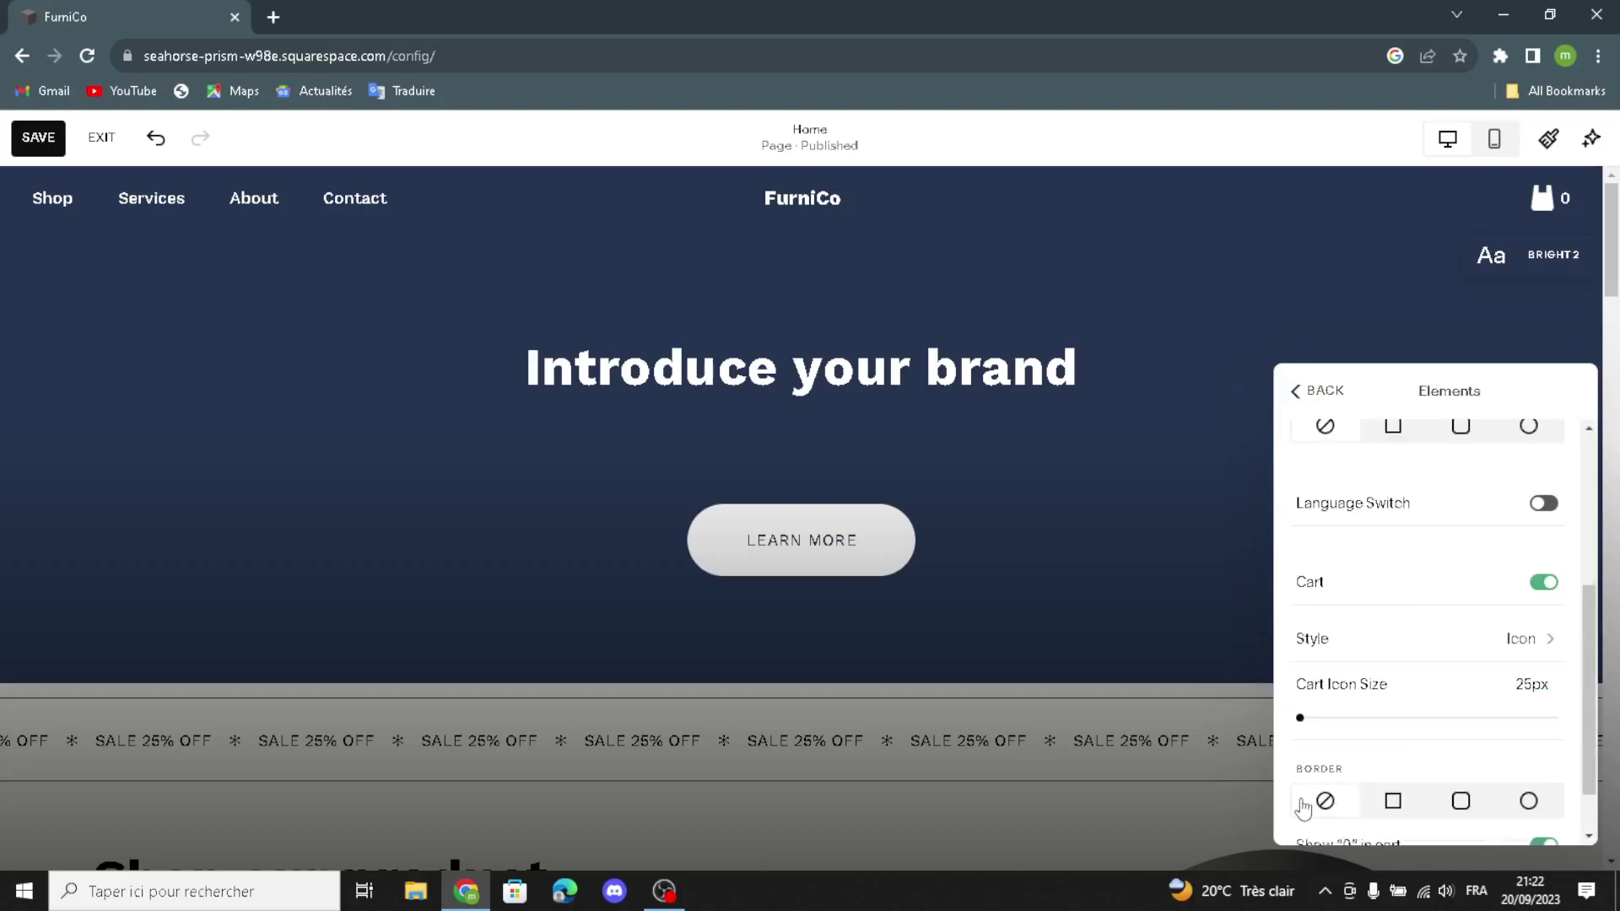
pyautogui.scroll(-1, 1332, 731)
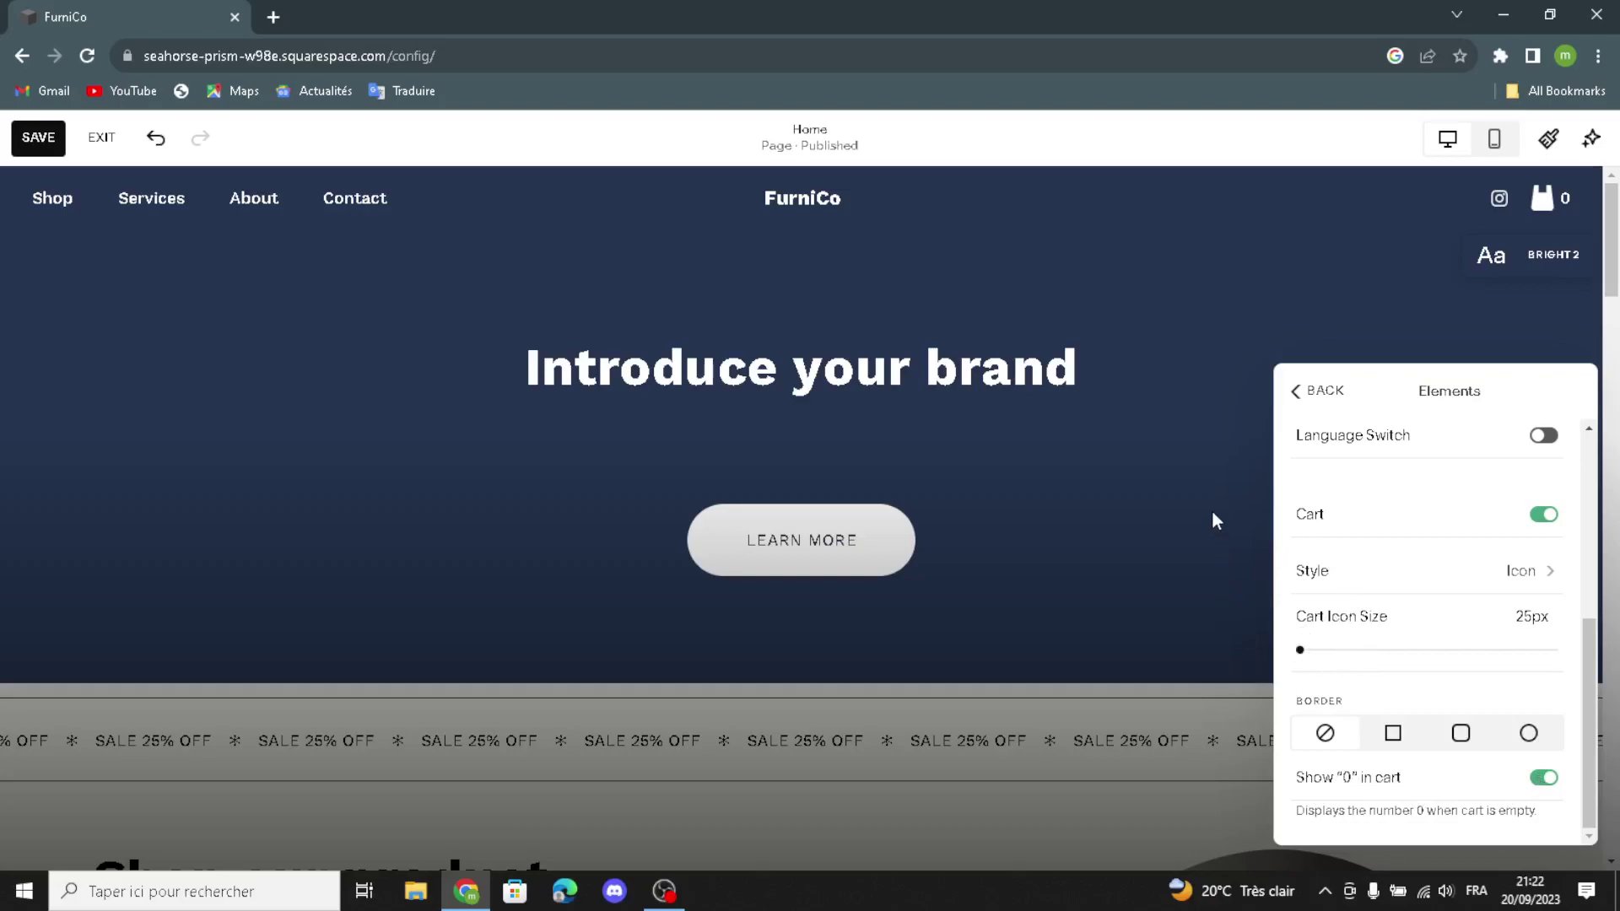
pyautogui.click(1296, 392)
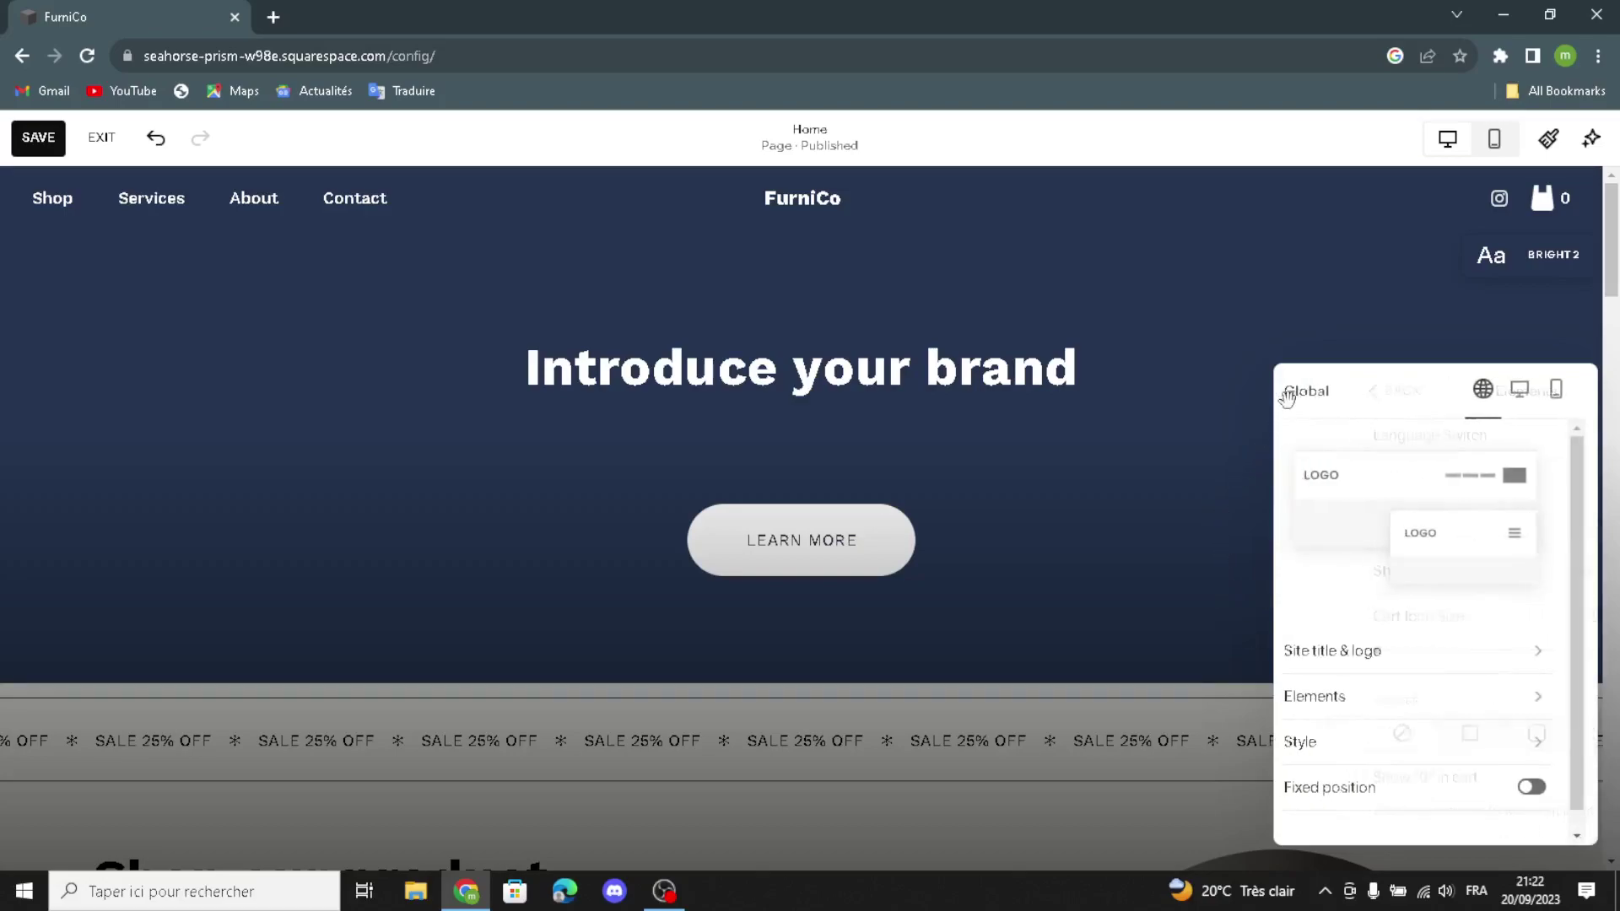
# - Review the header's Solid, Gradient, Theme and Dynamic style options, and close the header editor
pyautogui.click(1316, 742)
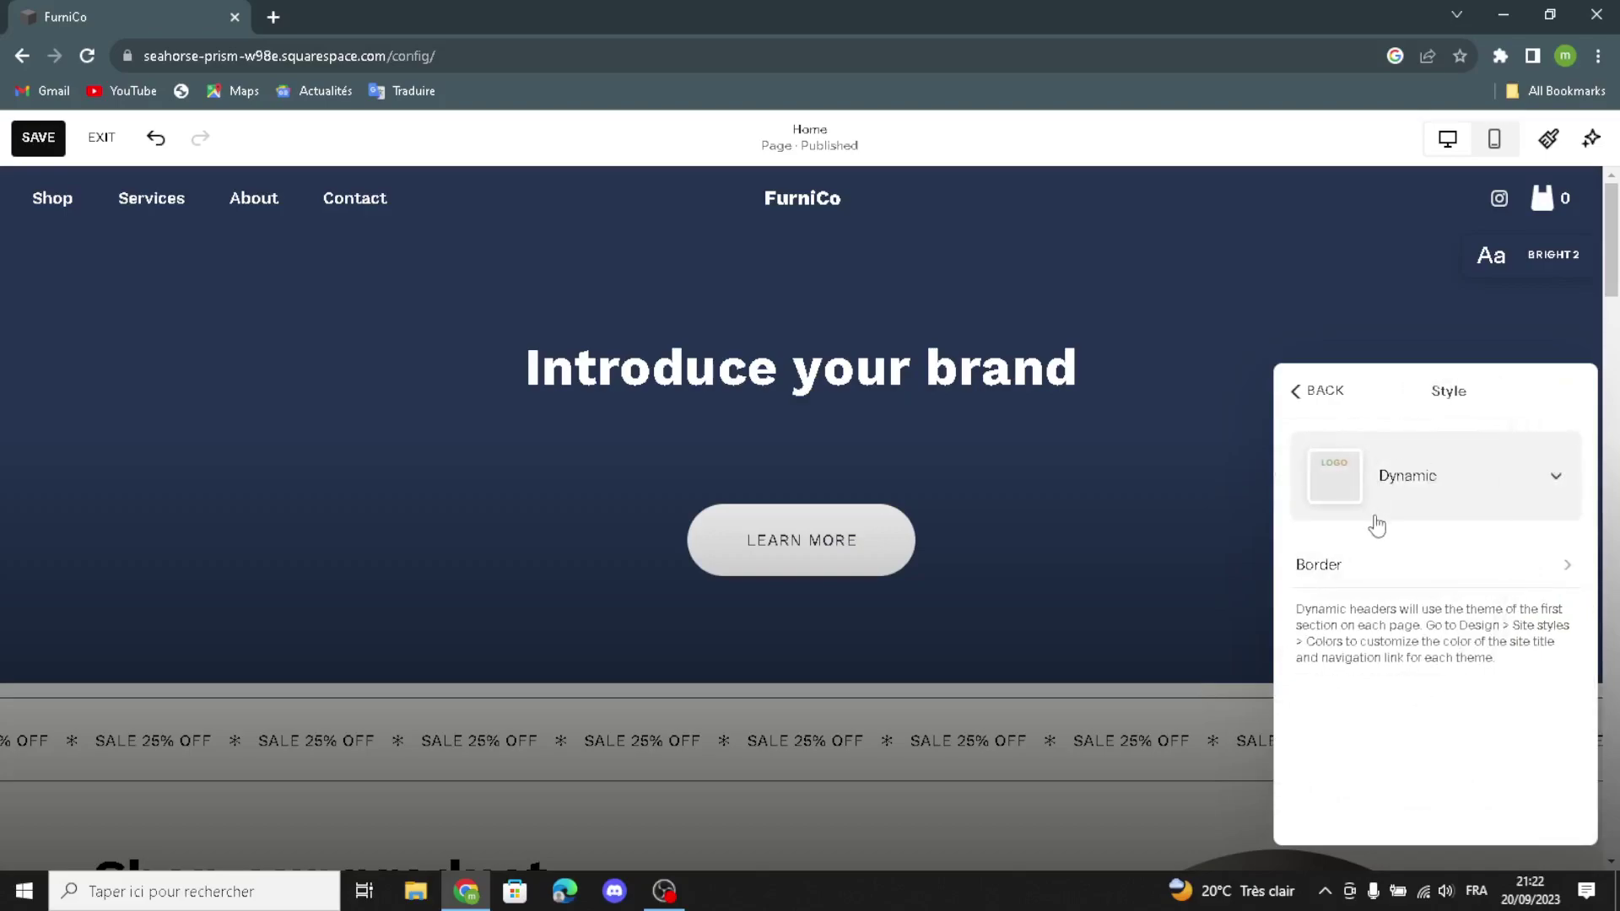
pyautogui.click(1430, 464)
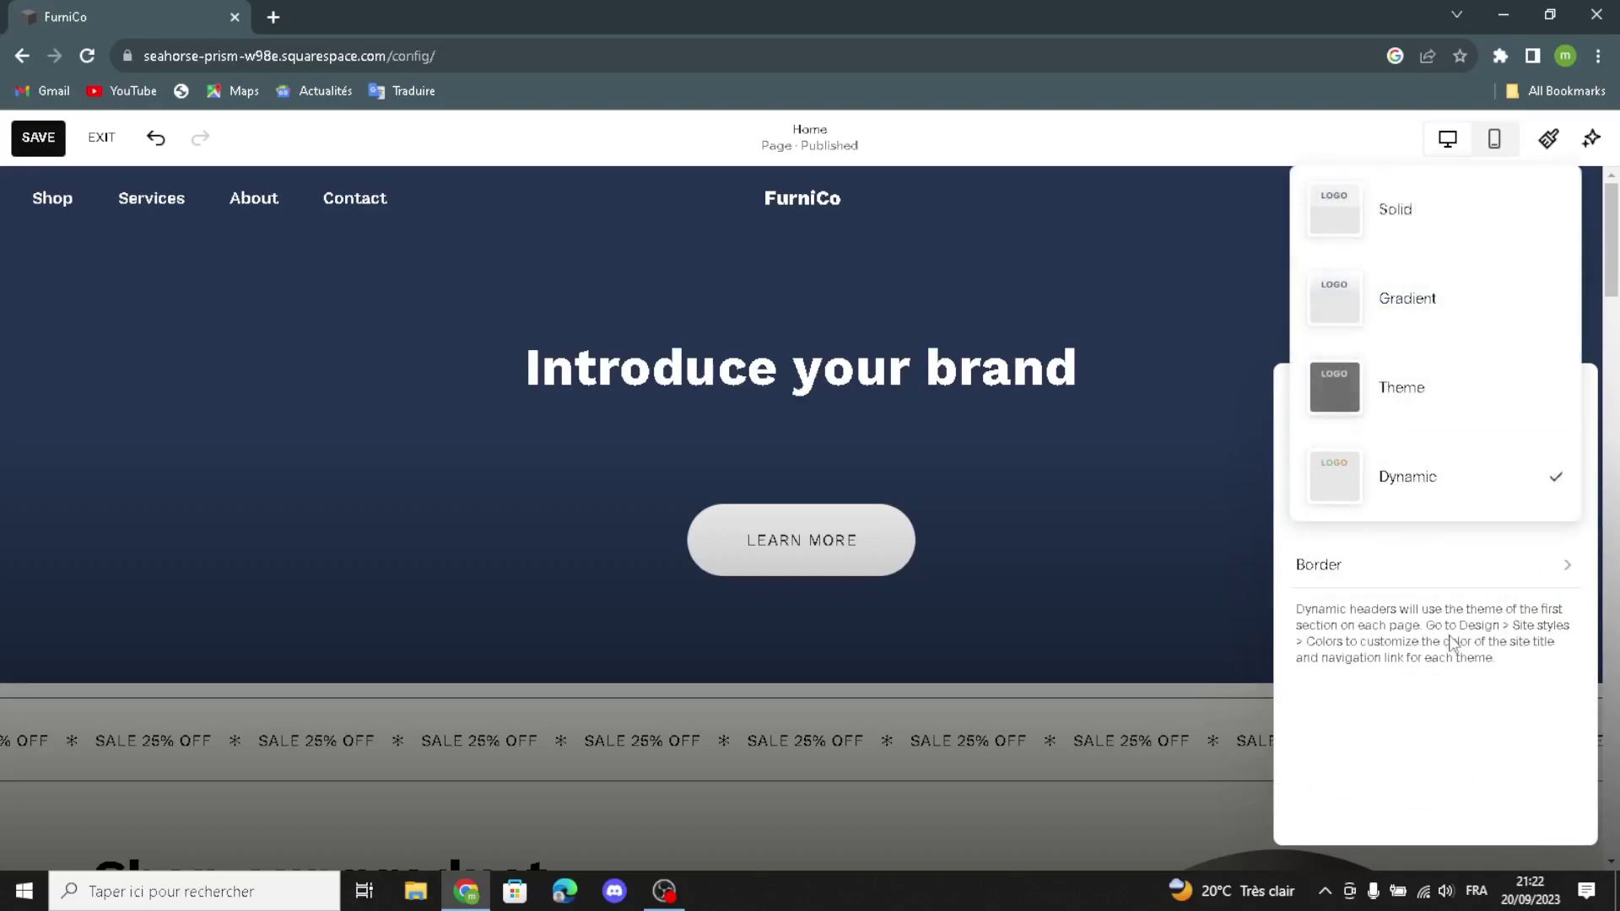
pyautogui.click(1313, 448)
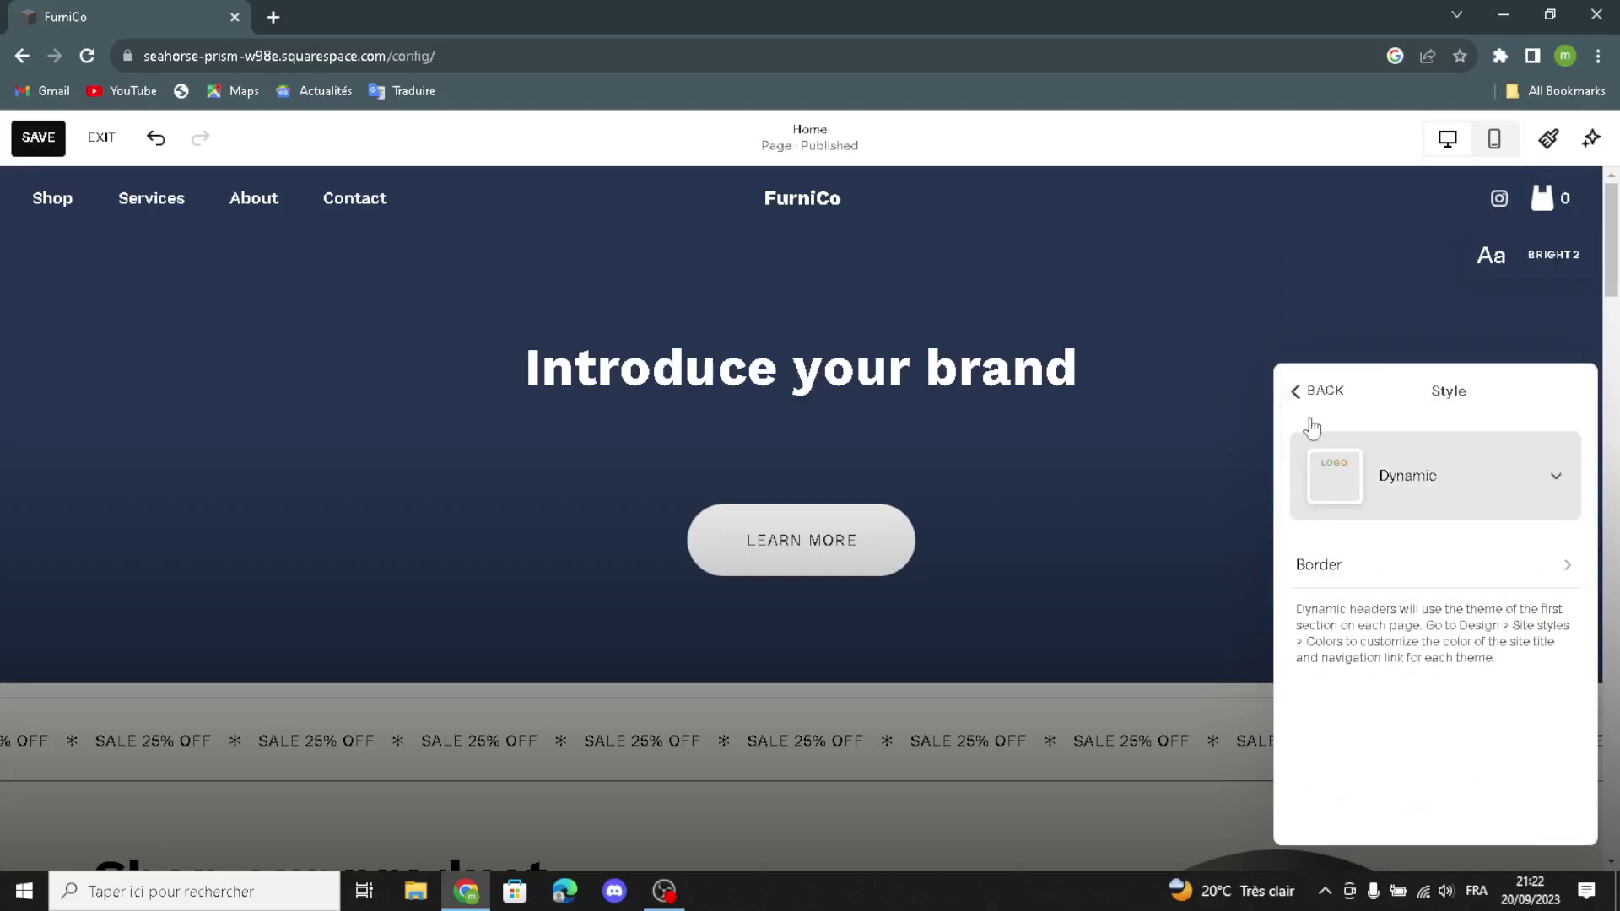
pyautogui.click(1309, 394)
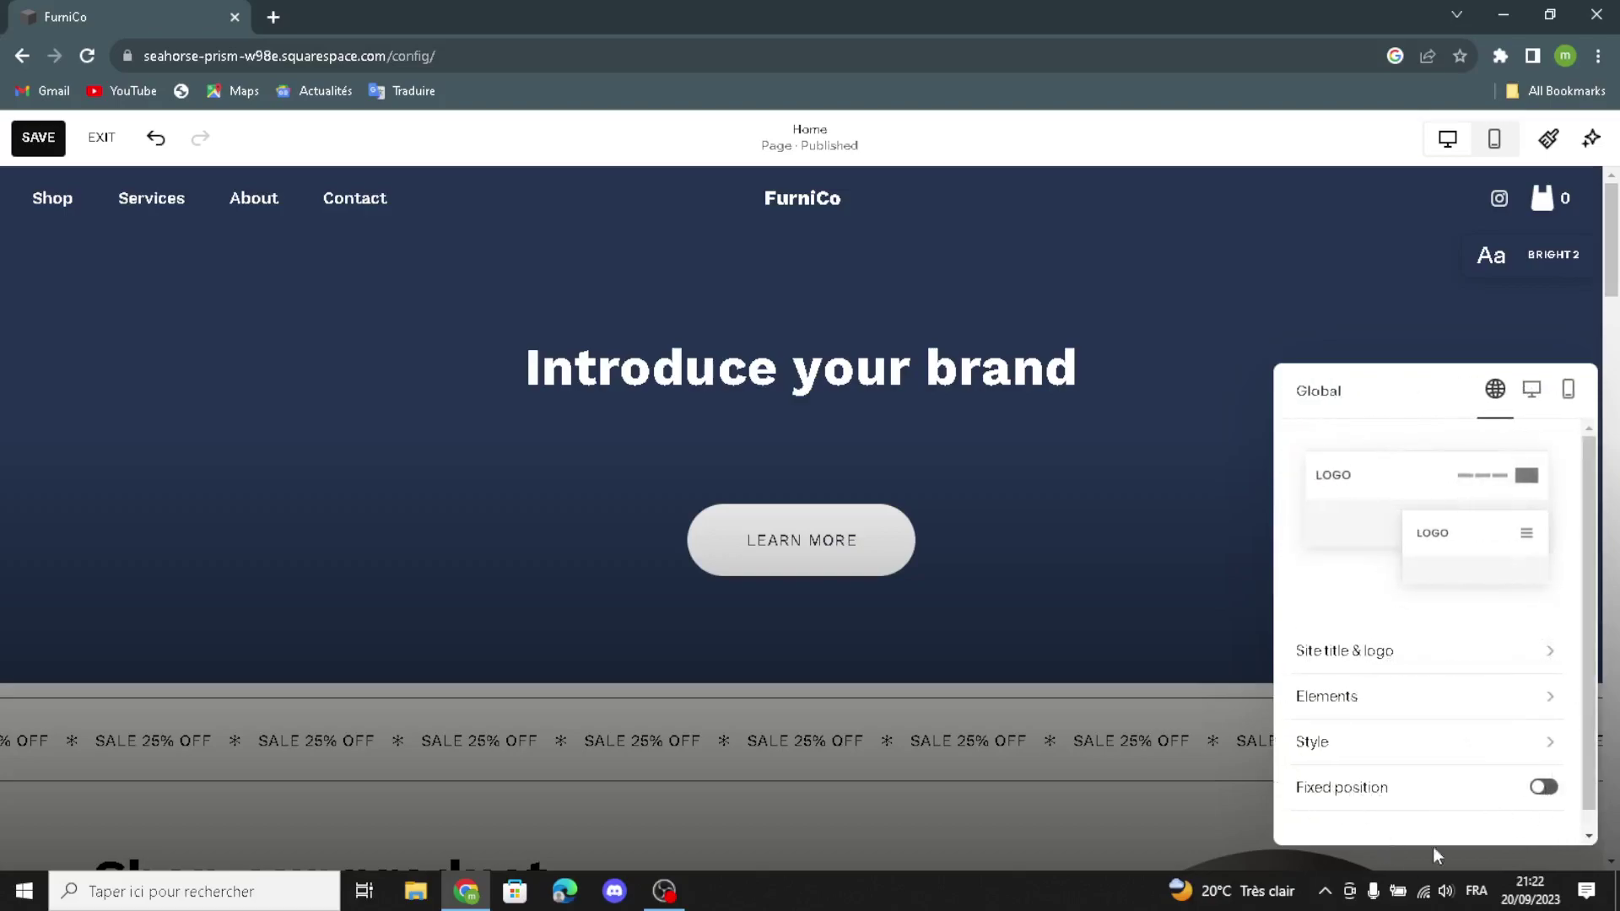
pyautogui.click(1193, 375)
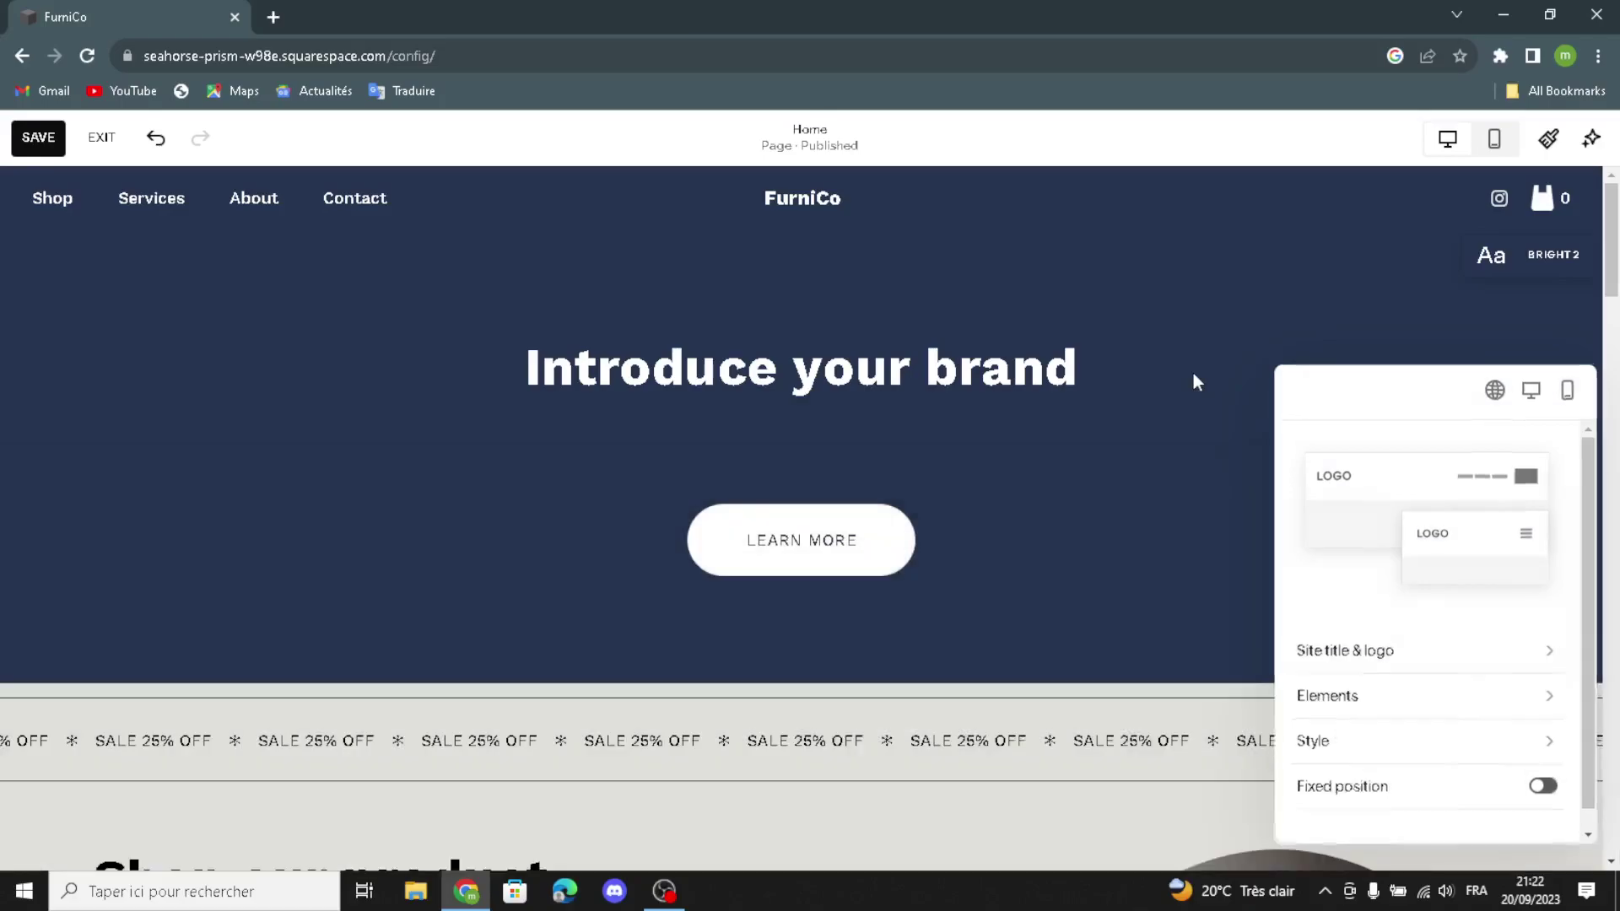
# - Look through the section categories and intro layouts available above the home page's first section, and close the section picker
pyautogui.scroll(-1, 995, 419)
pyautogui.scroll(1, 928, 354)
pyautogui.click(830, 233)
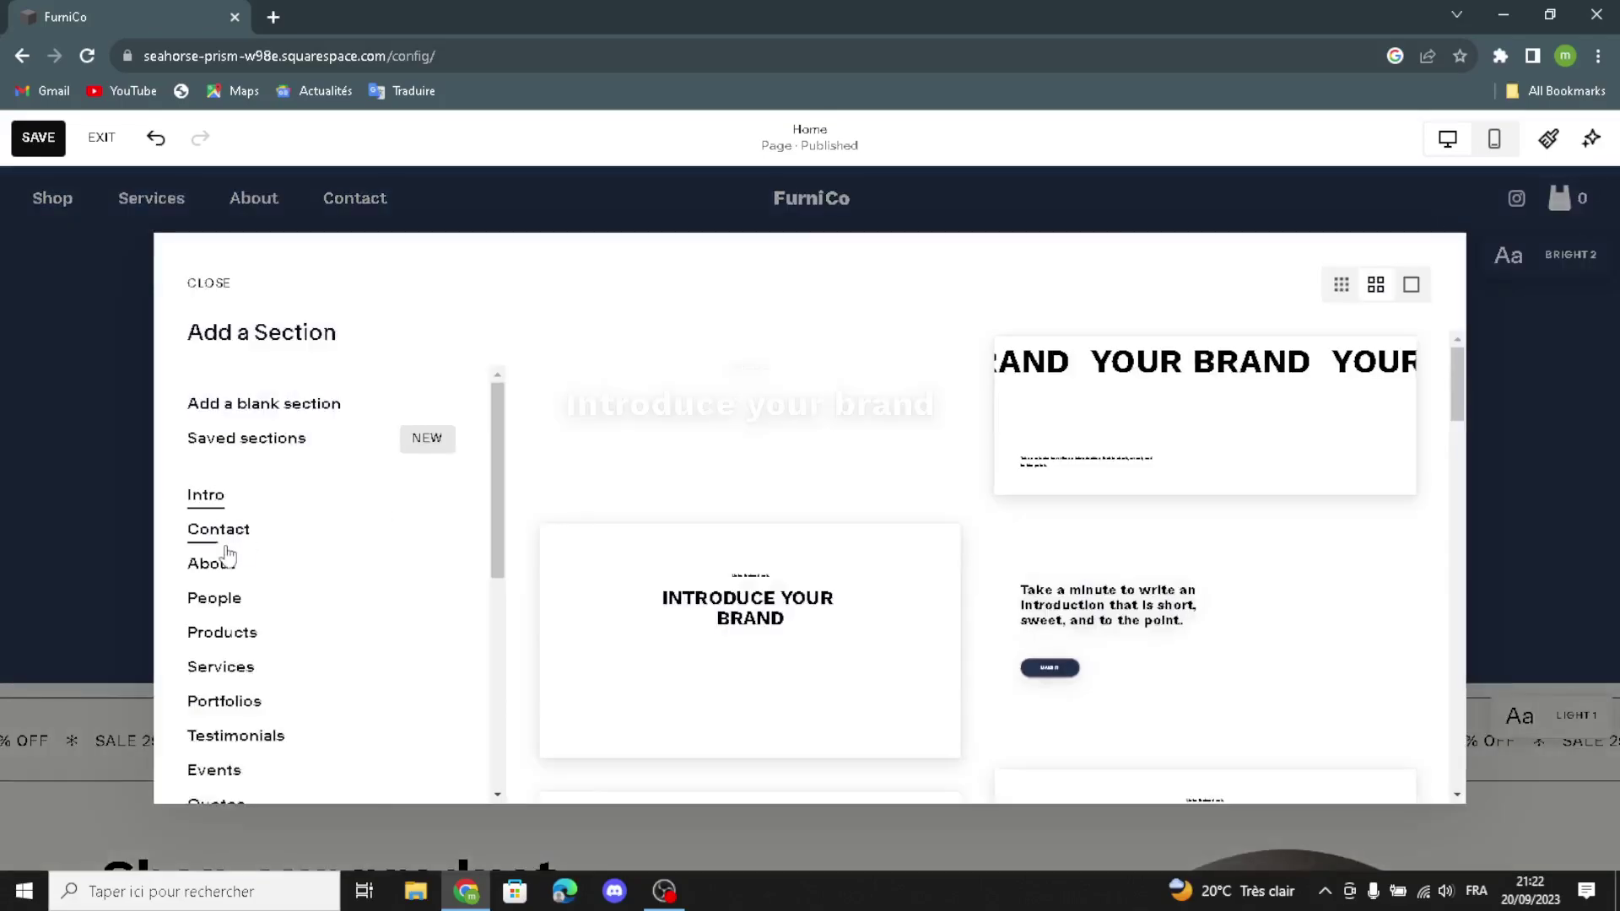
pyautogui.scroll(-3, 257, 663)
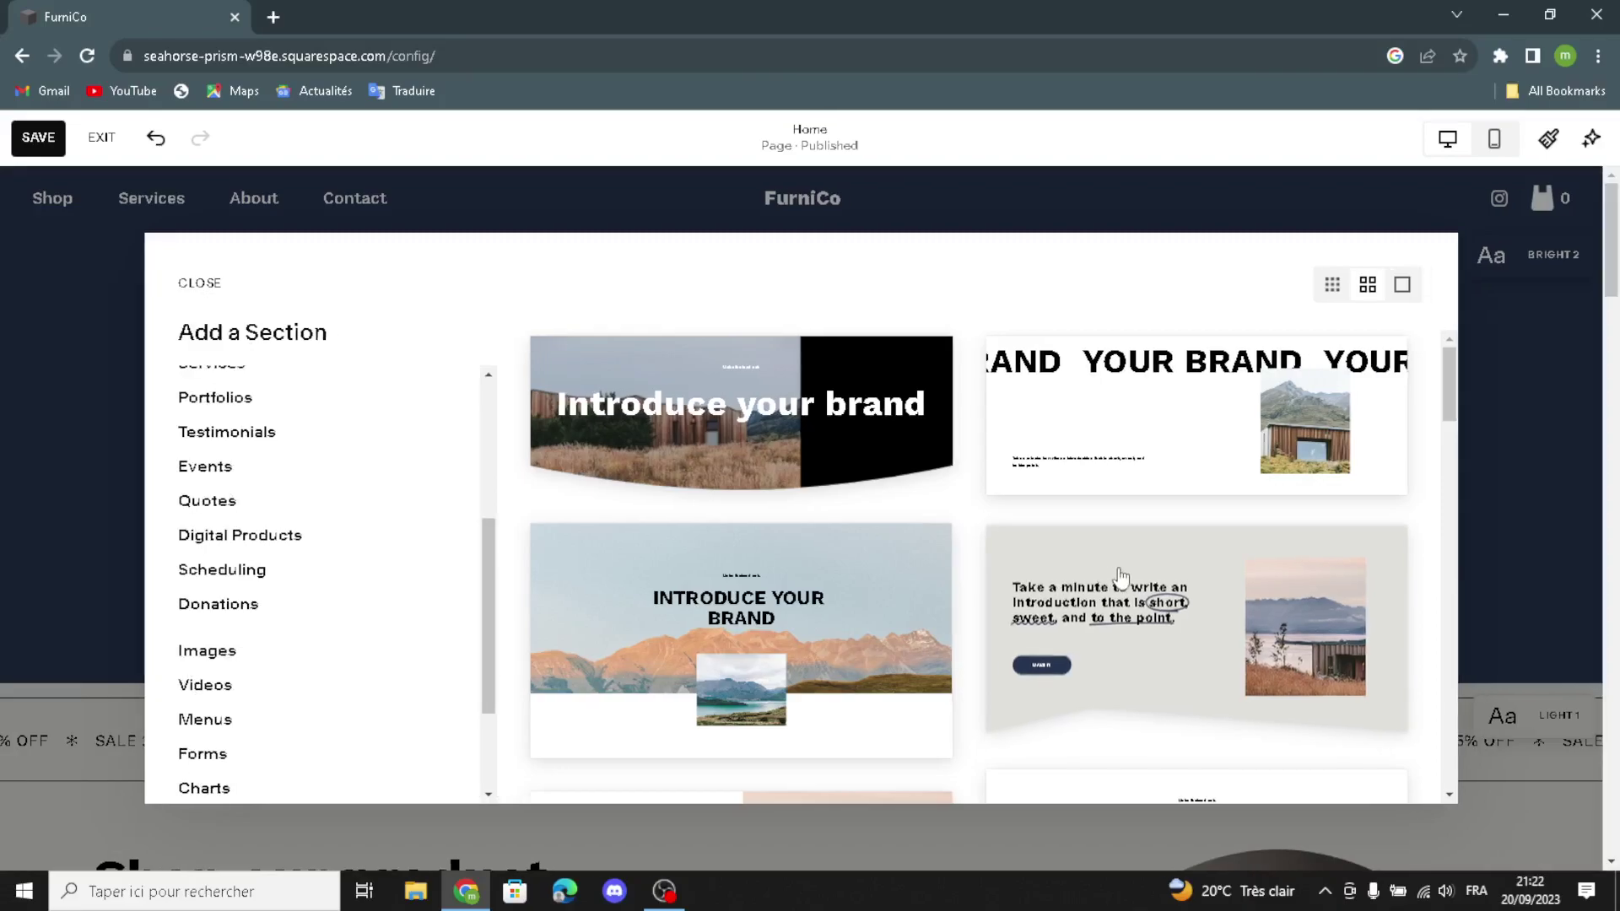
pyautogui.click(749, 418)
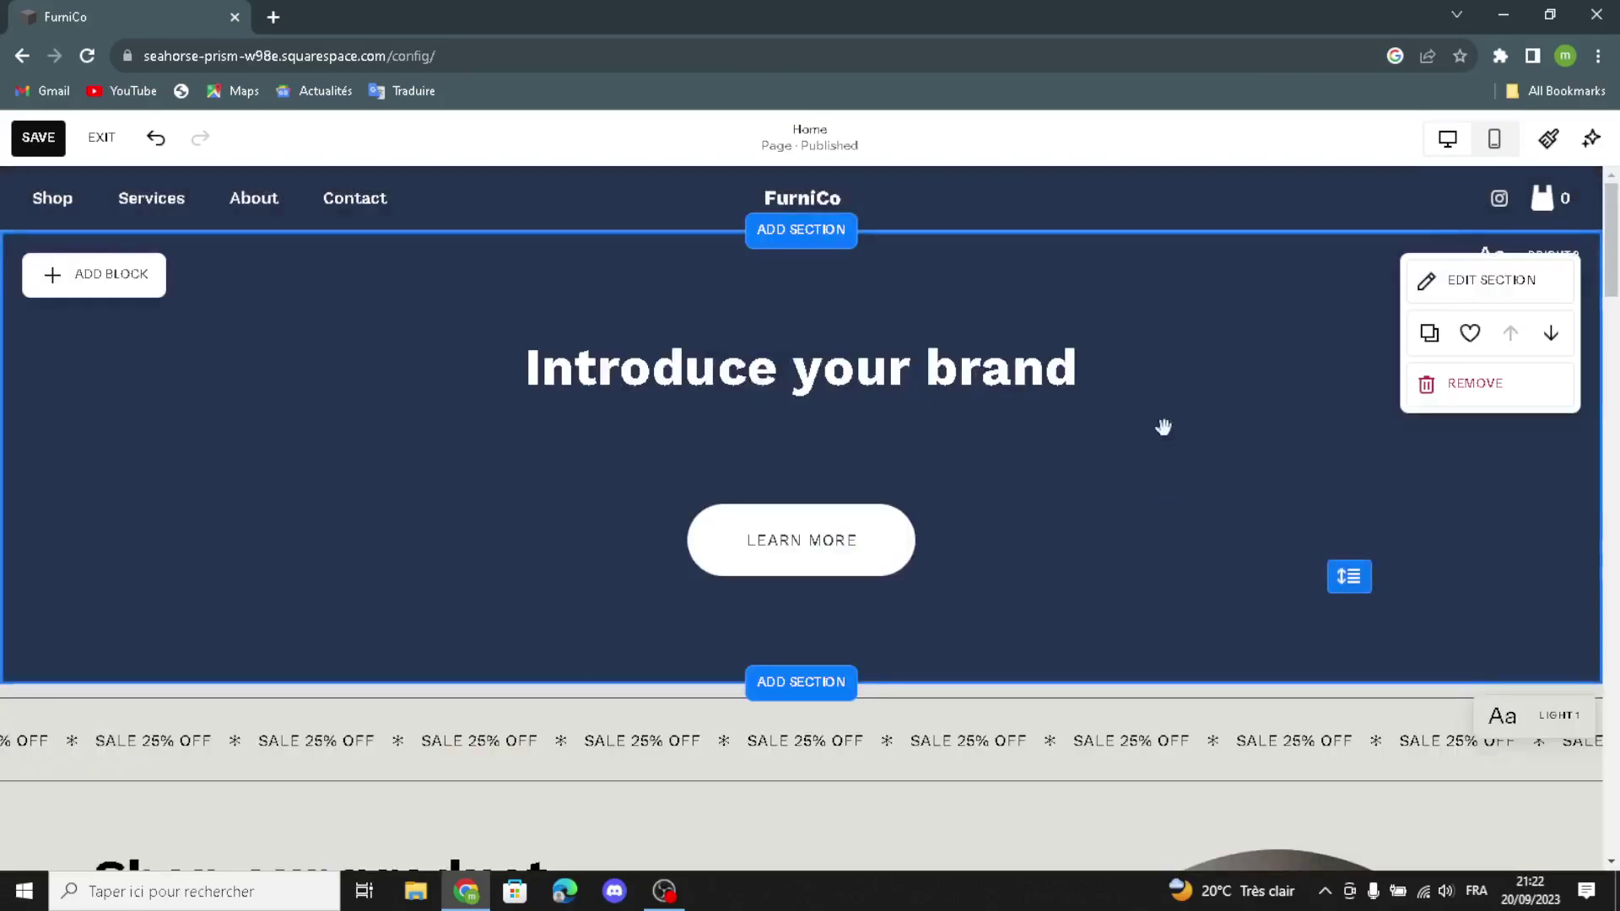
# - Examine the text formatting options of the "Introduce your brand" heading, and deselect it
pyautogui.click(671, 393)
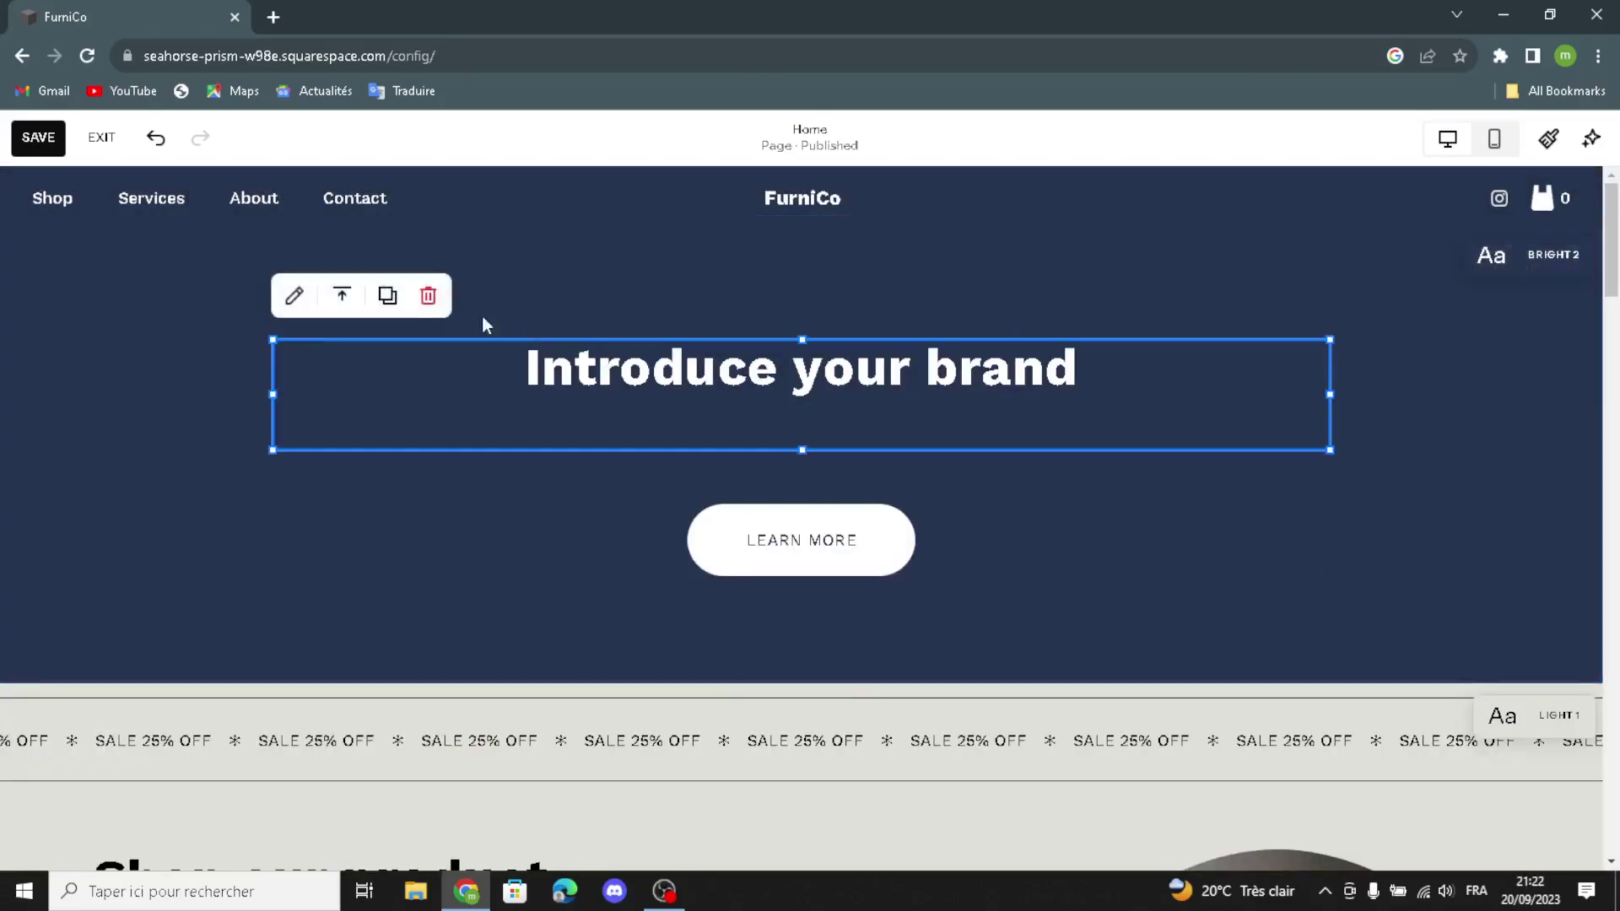
pyautogui.click(293, 296)
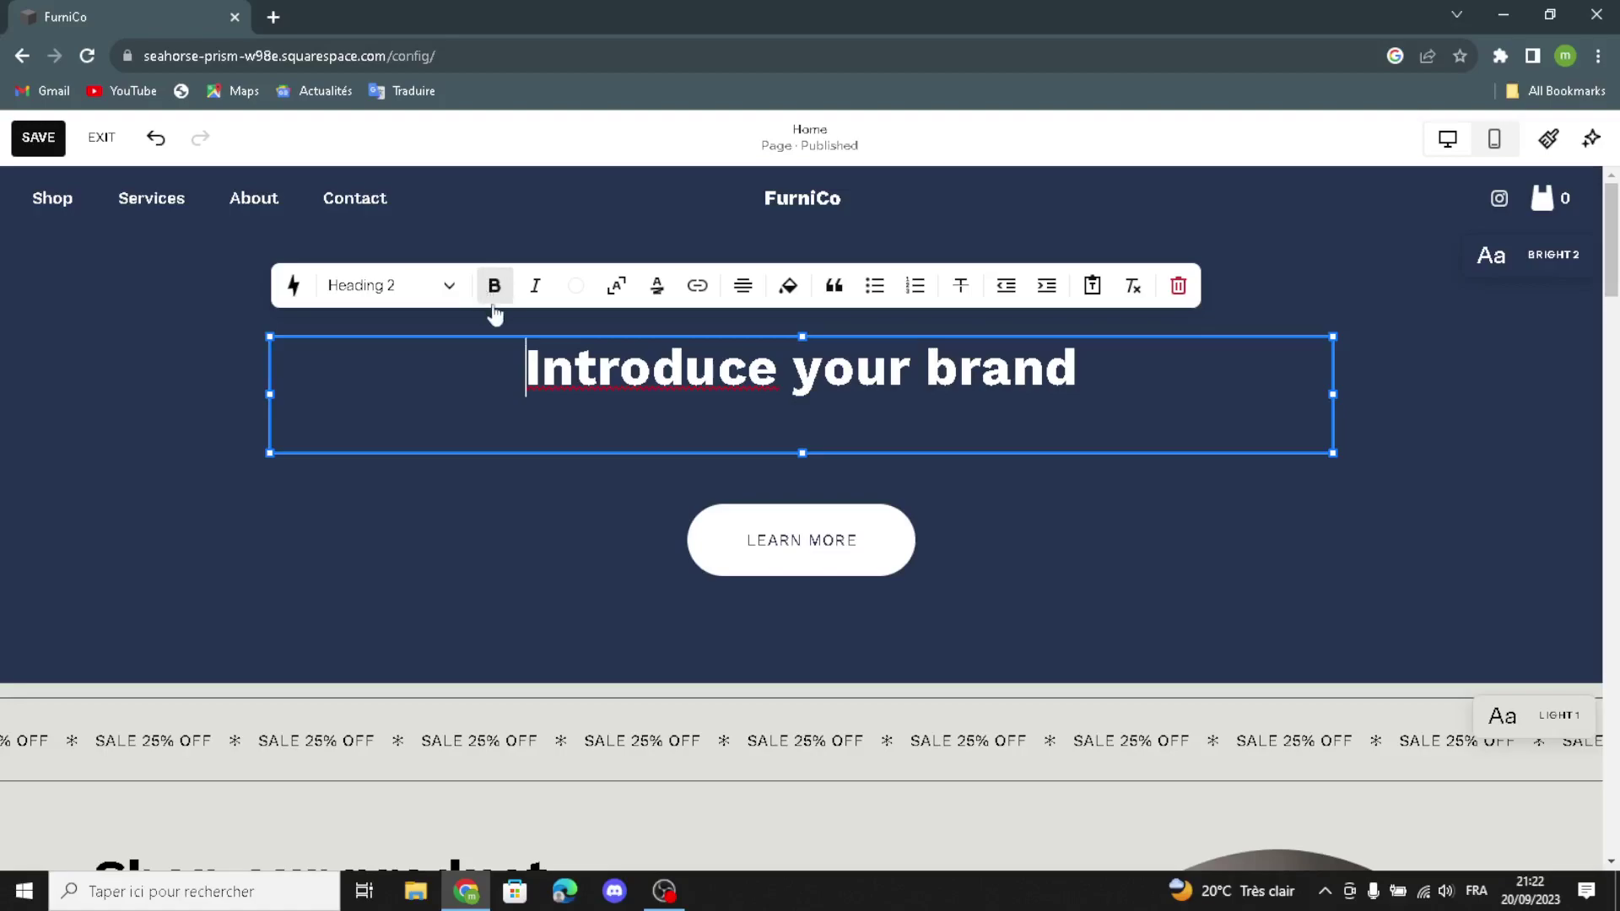
pyautogui.click(235, 445)
pyautogui.click(812, 353)
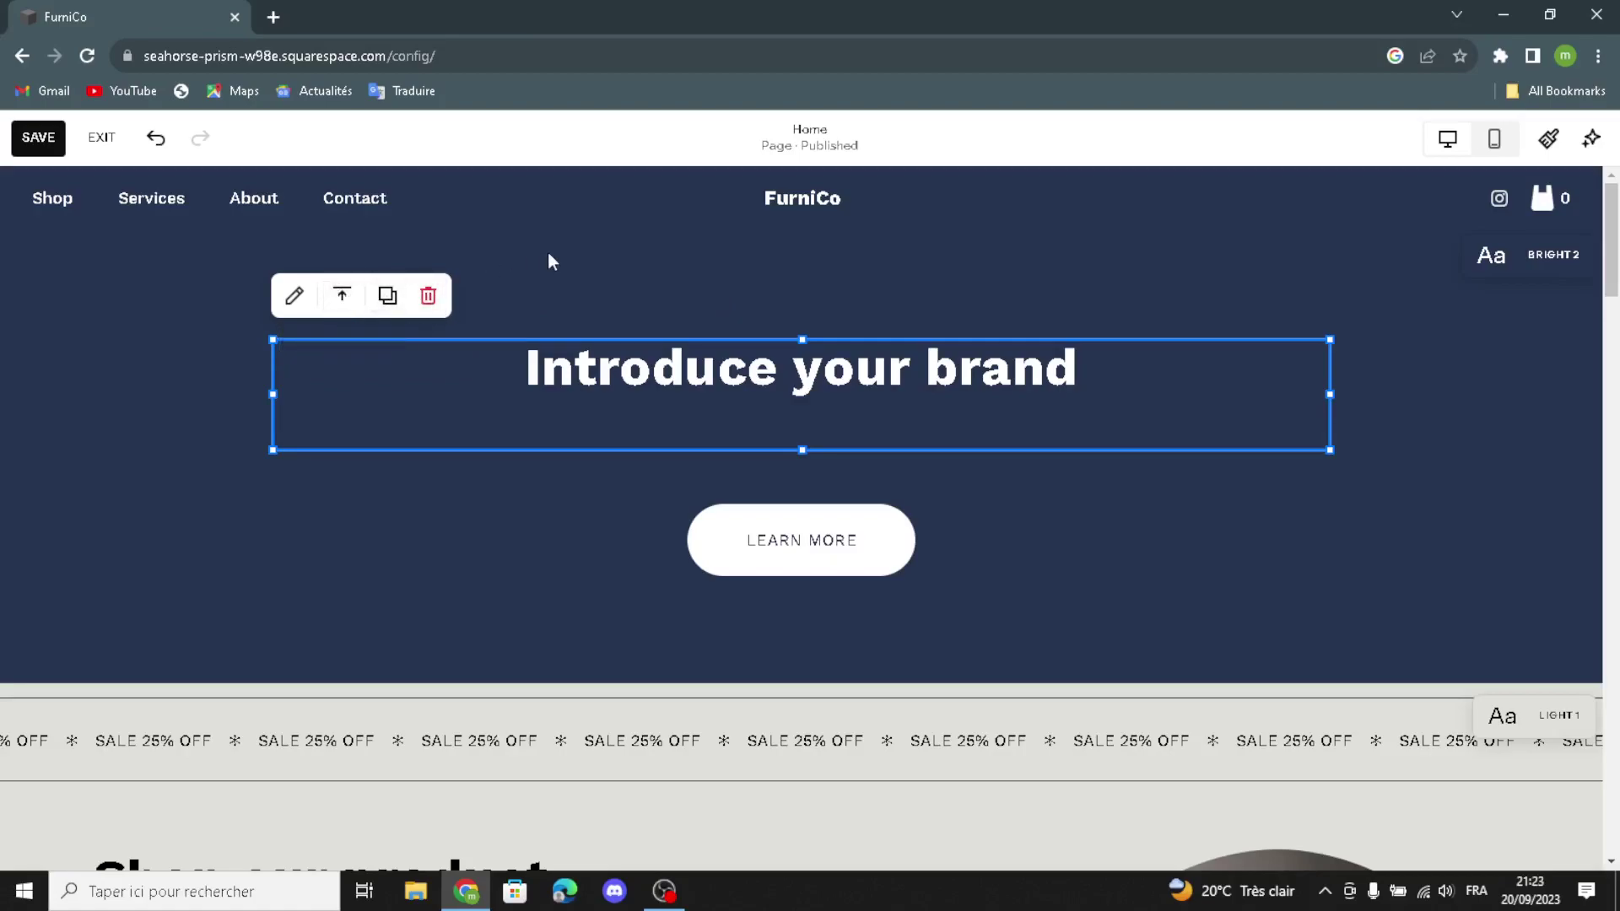
pyautogui.click(552, 532)
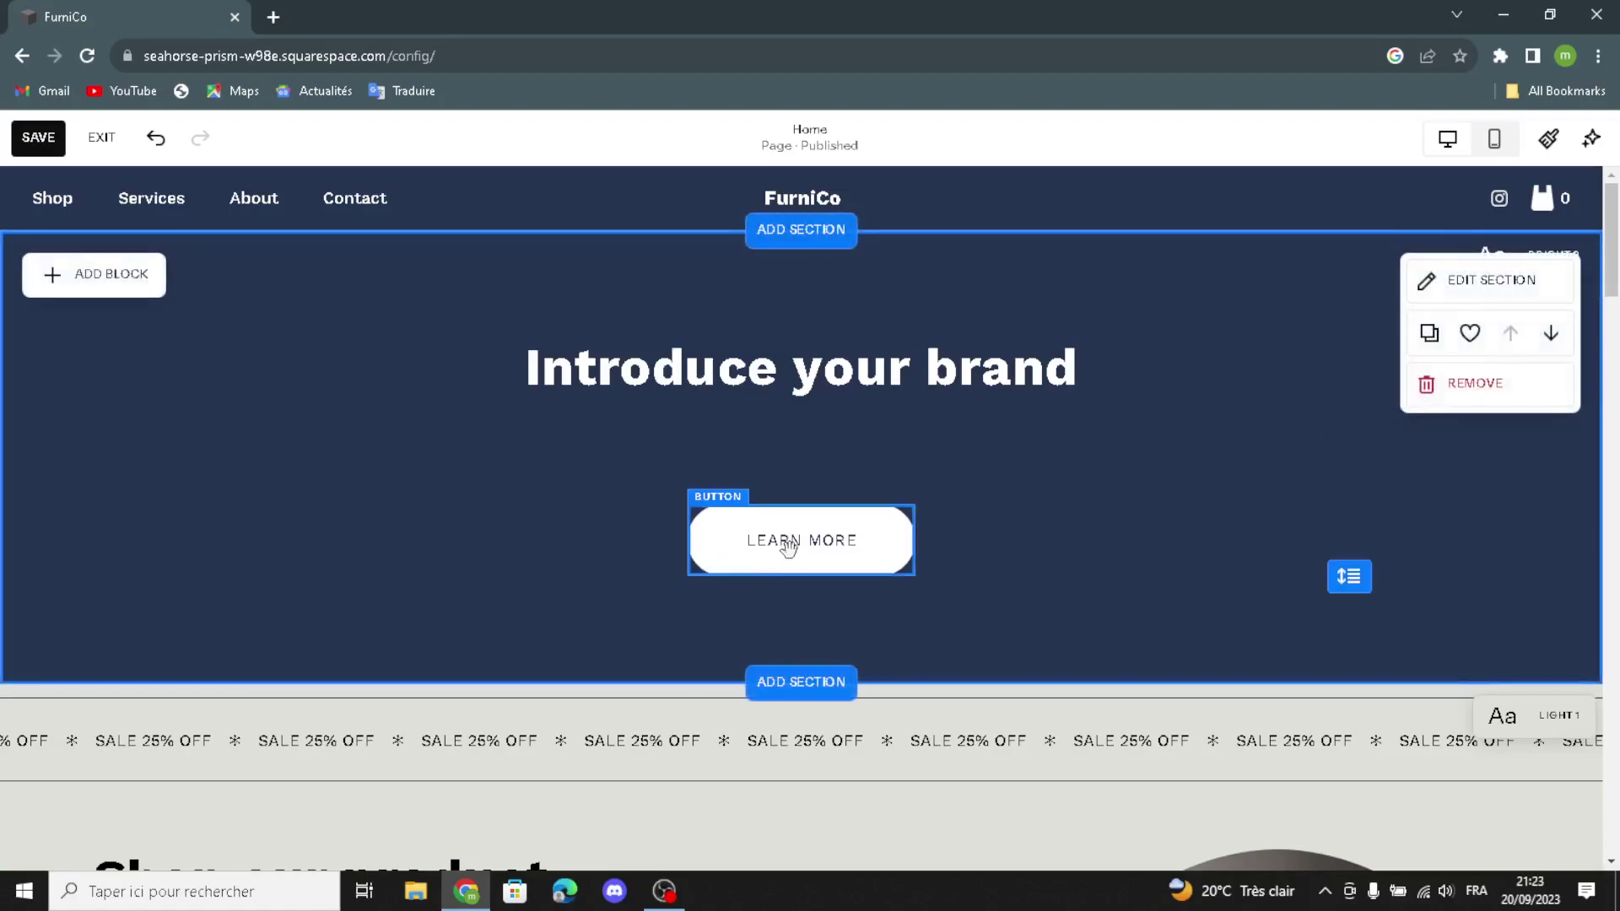
# - Examine the Learn More button's text and link settings, and close its editor
pyautogui.click(797, 553)
pyautogui.click(792, 465)
pyautogui.click(842, 452)
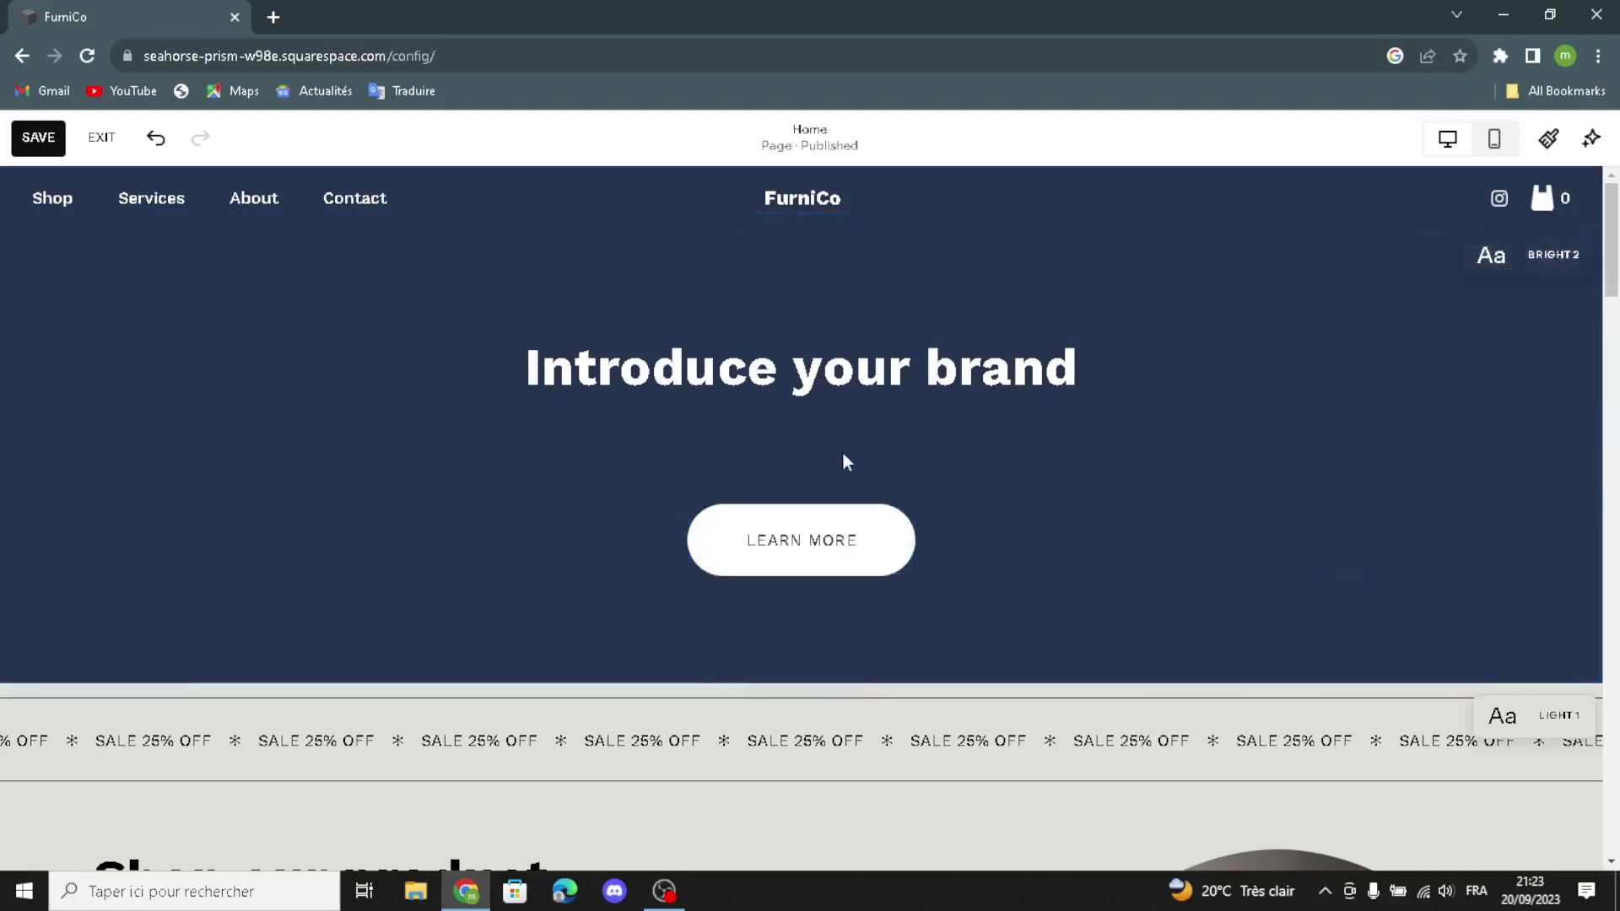
pyautogui.click(823, 509)
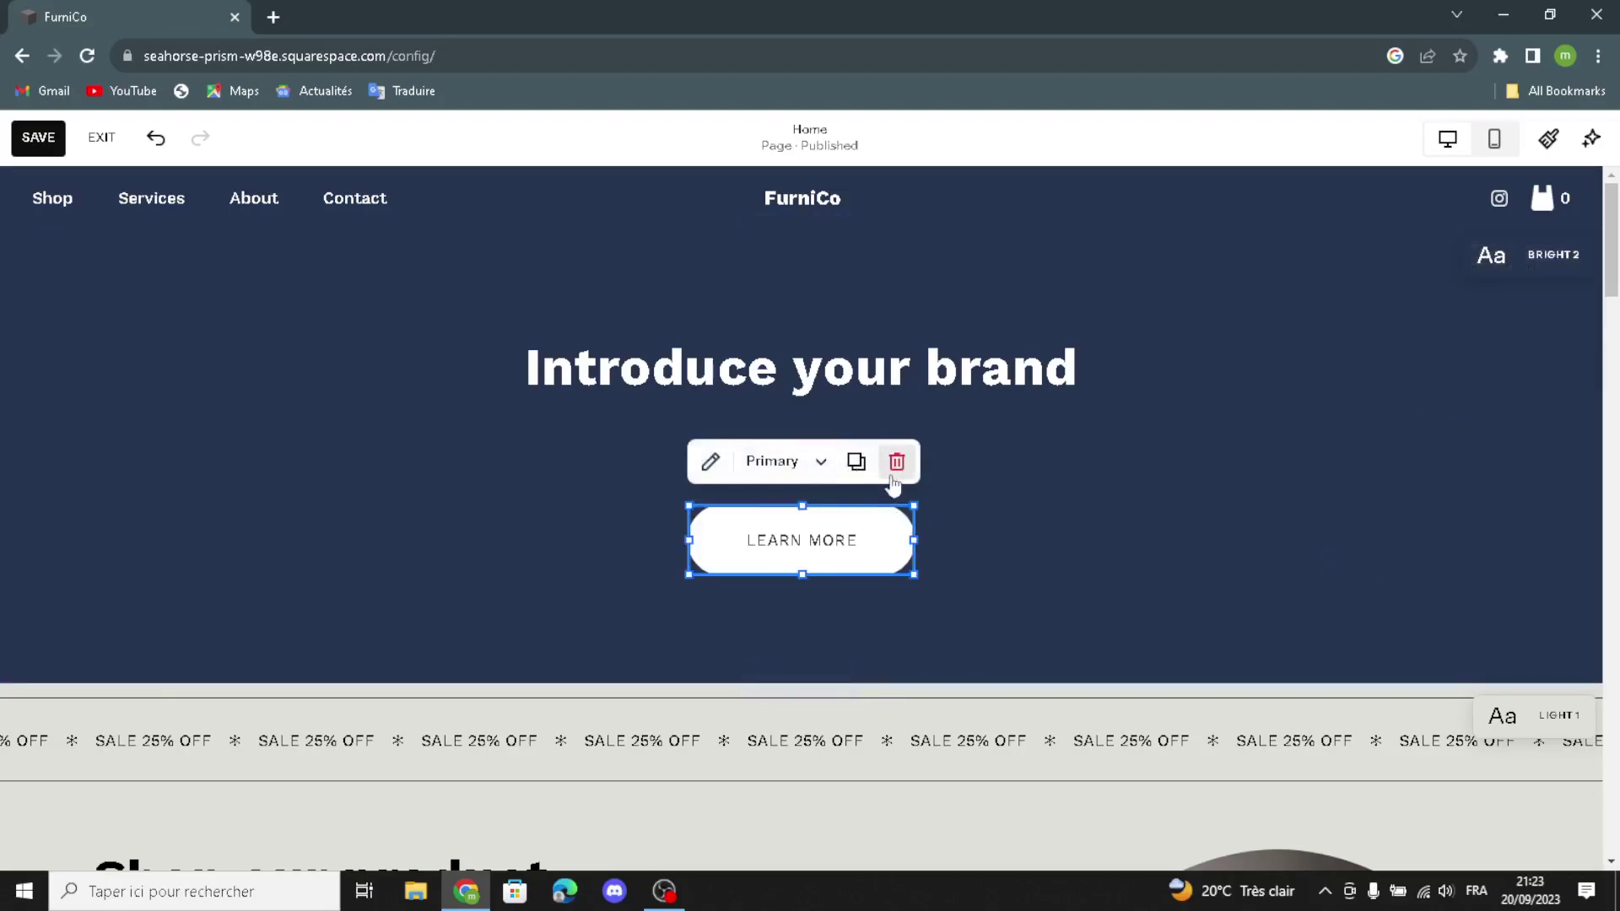
pyautogui.click(713, 464)
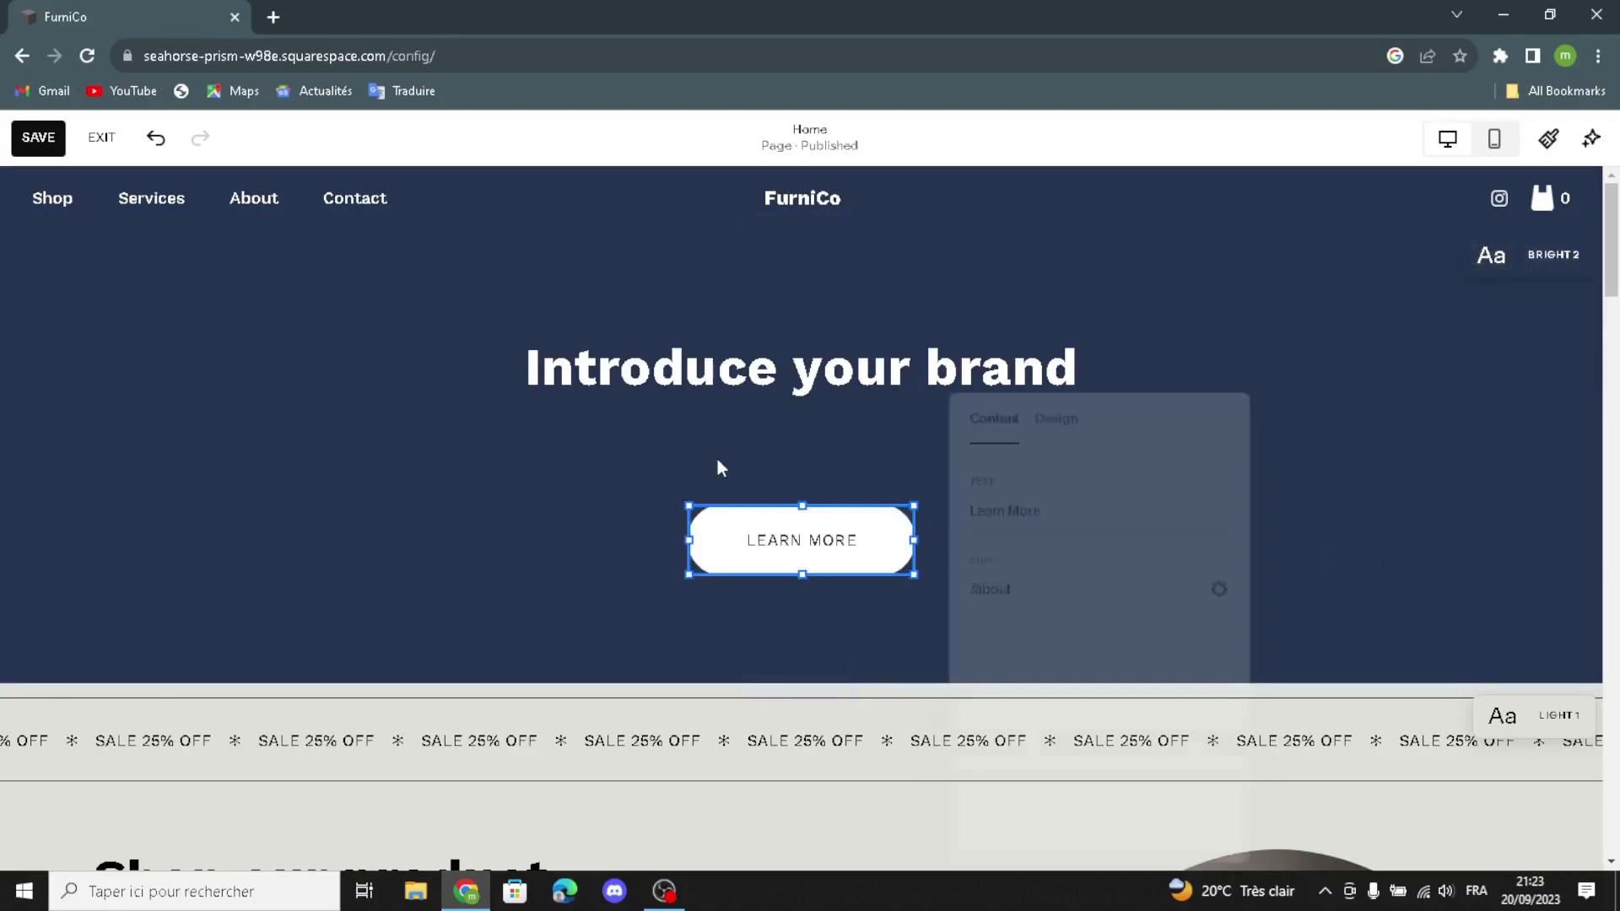
pyautogui.doubleClick(1068, 495)
pyautogui.click(1152, 505)
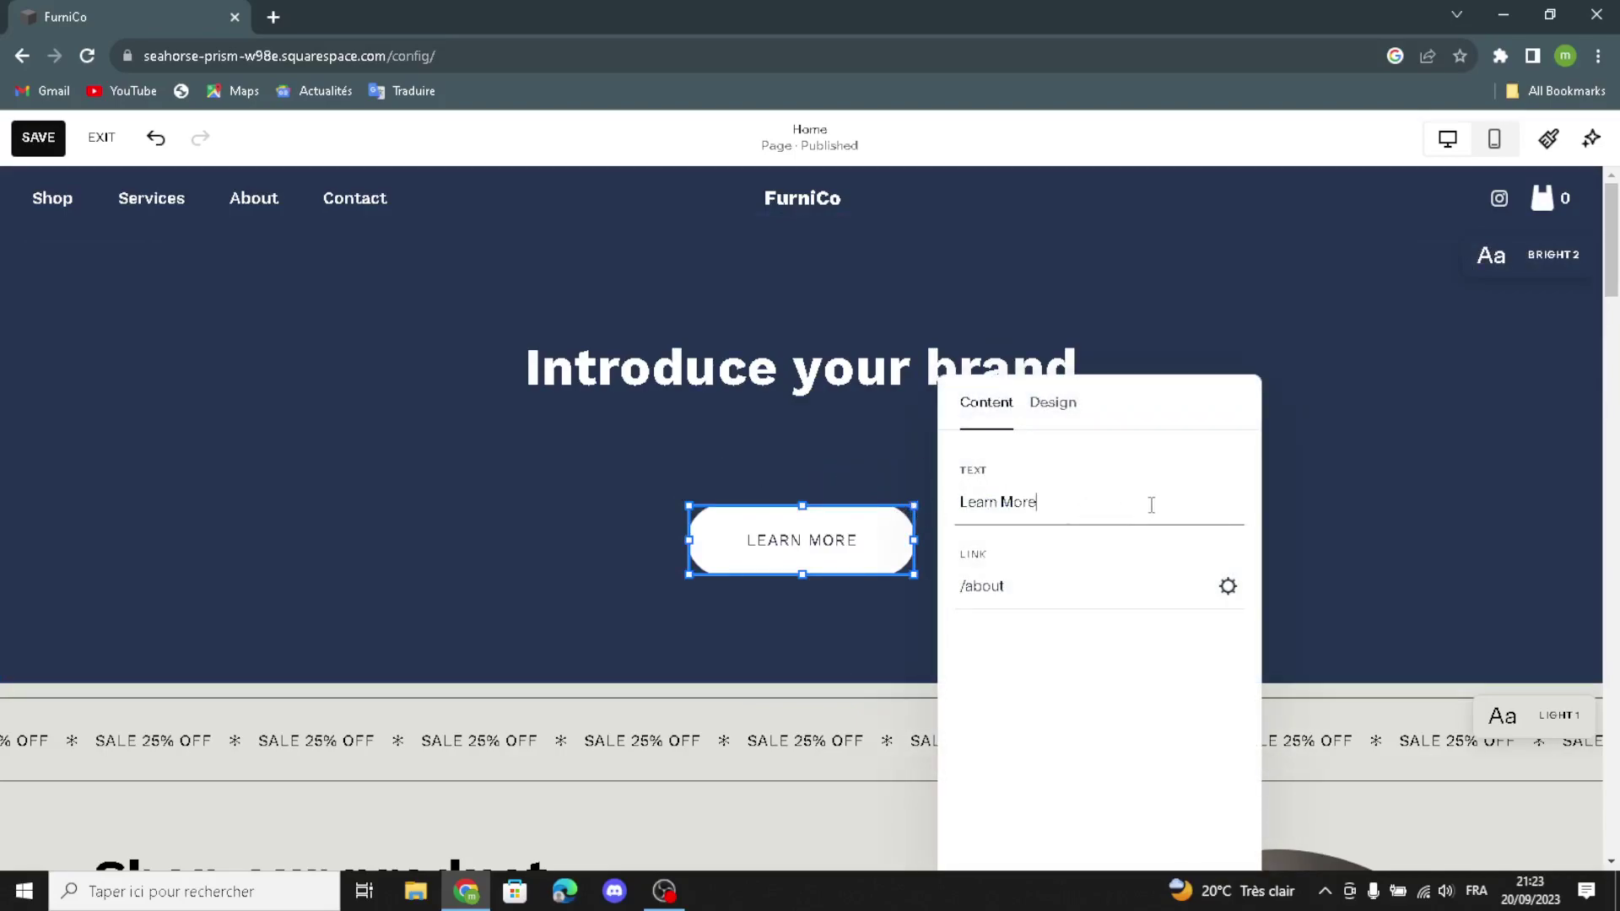
pyautogui.click(759, 457)
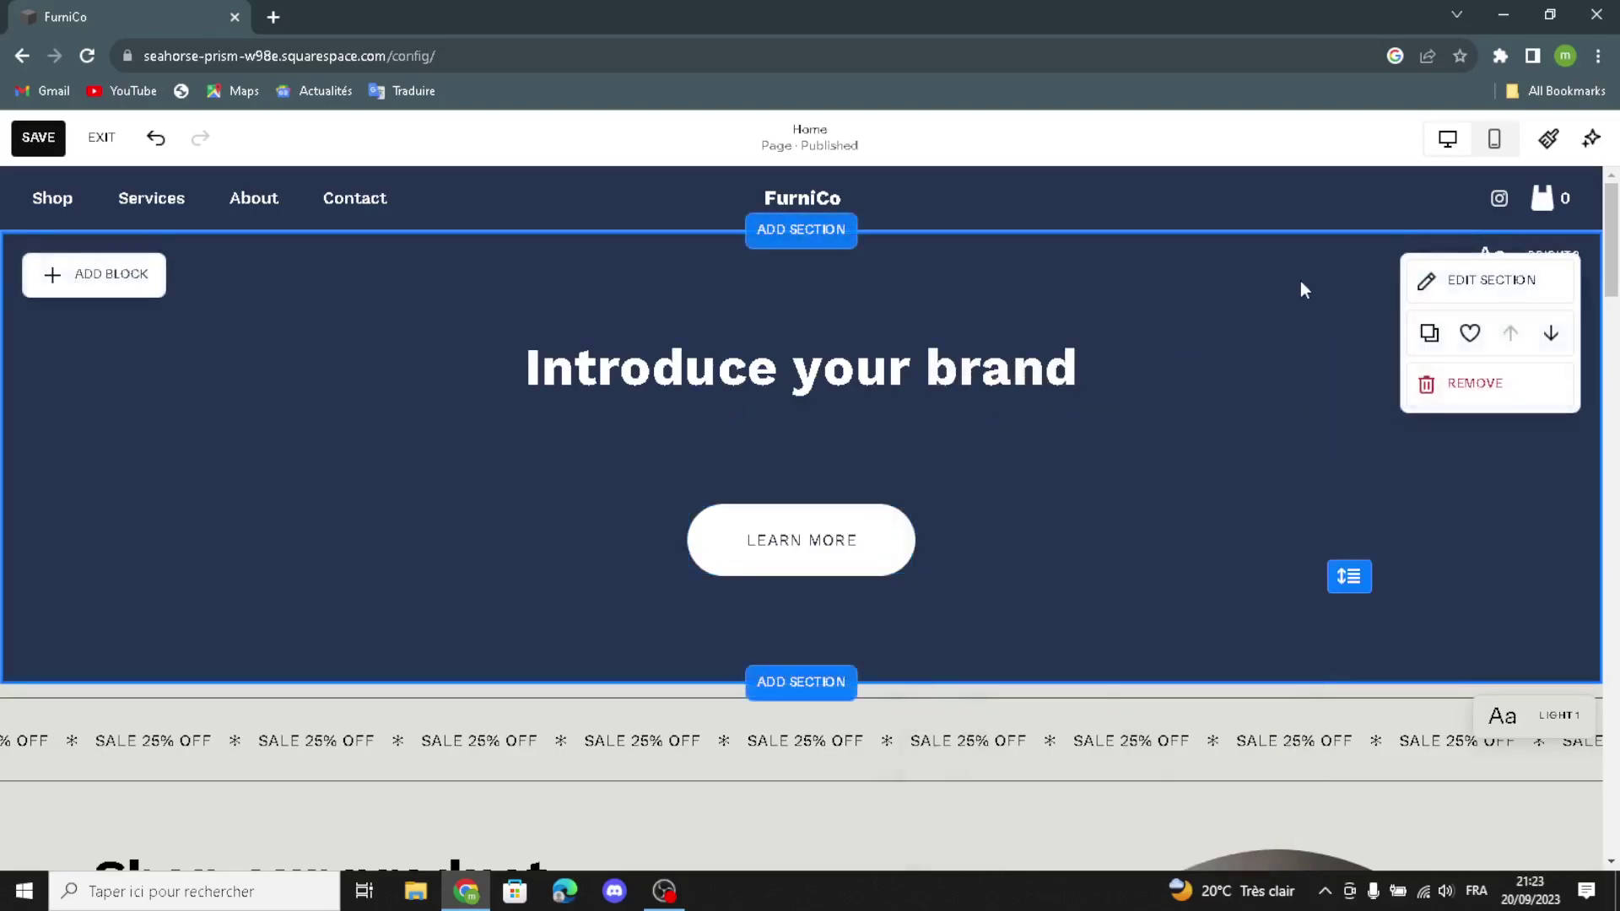
# - Look through the block types that can be added to the "Introduce your brand" section, and close the list
pyautogui.click(95, 287)
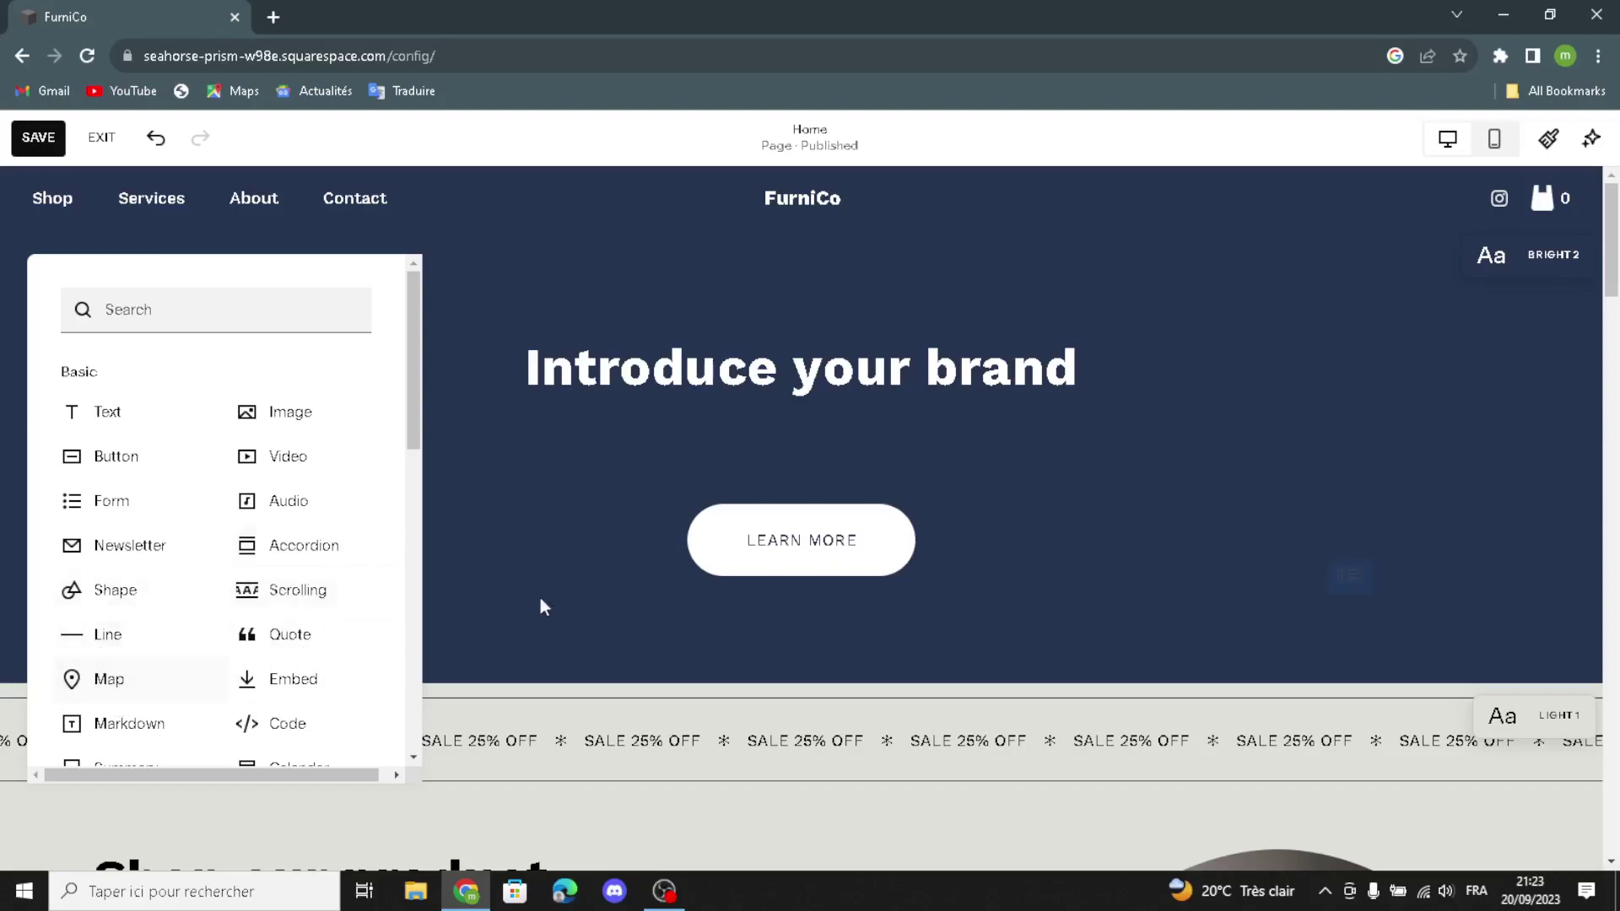
pyautogui.click(523, 426)
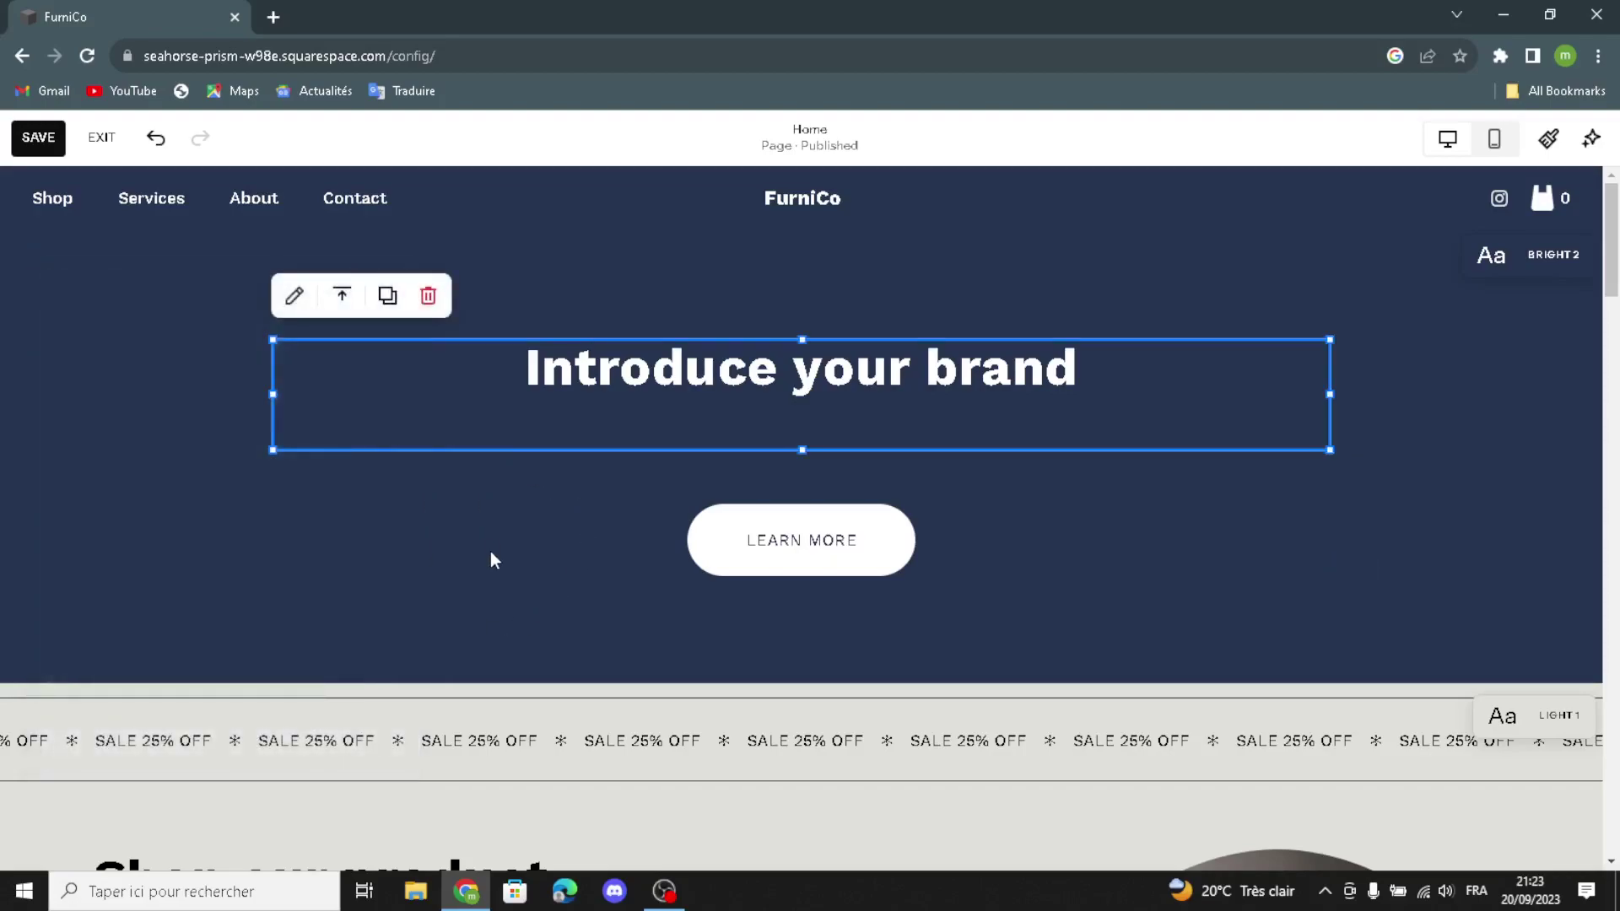
pyautogui.click(493, 559)
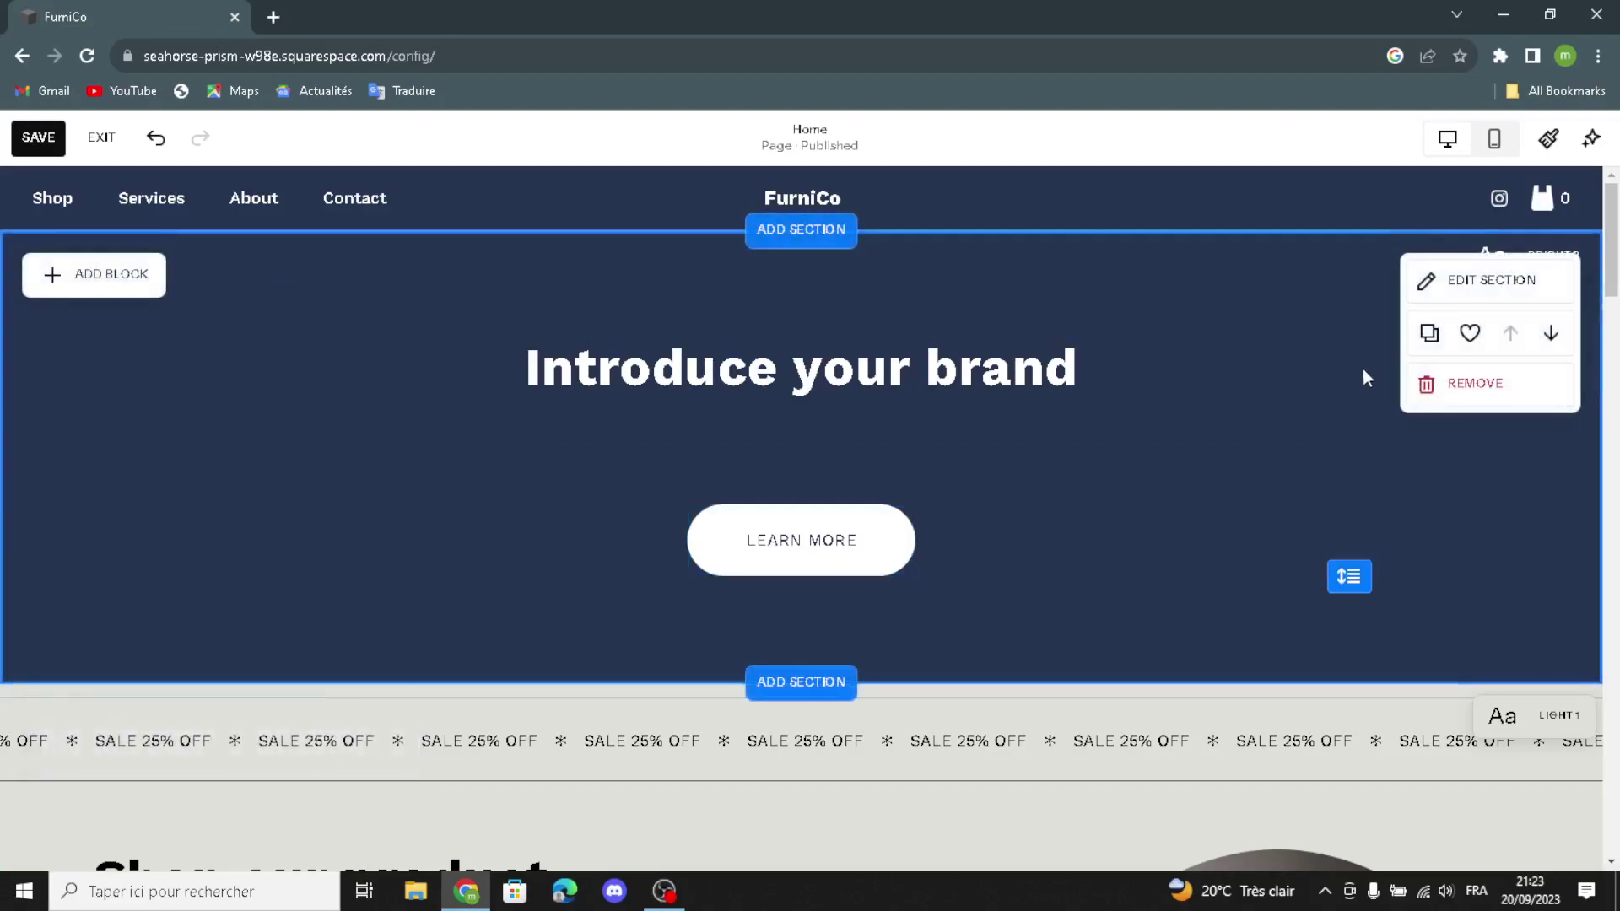
# - Duplicate the "Introduce your brand" section and remove the duplicate
pyautogui.click(1429, 332)
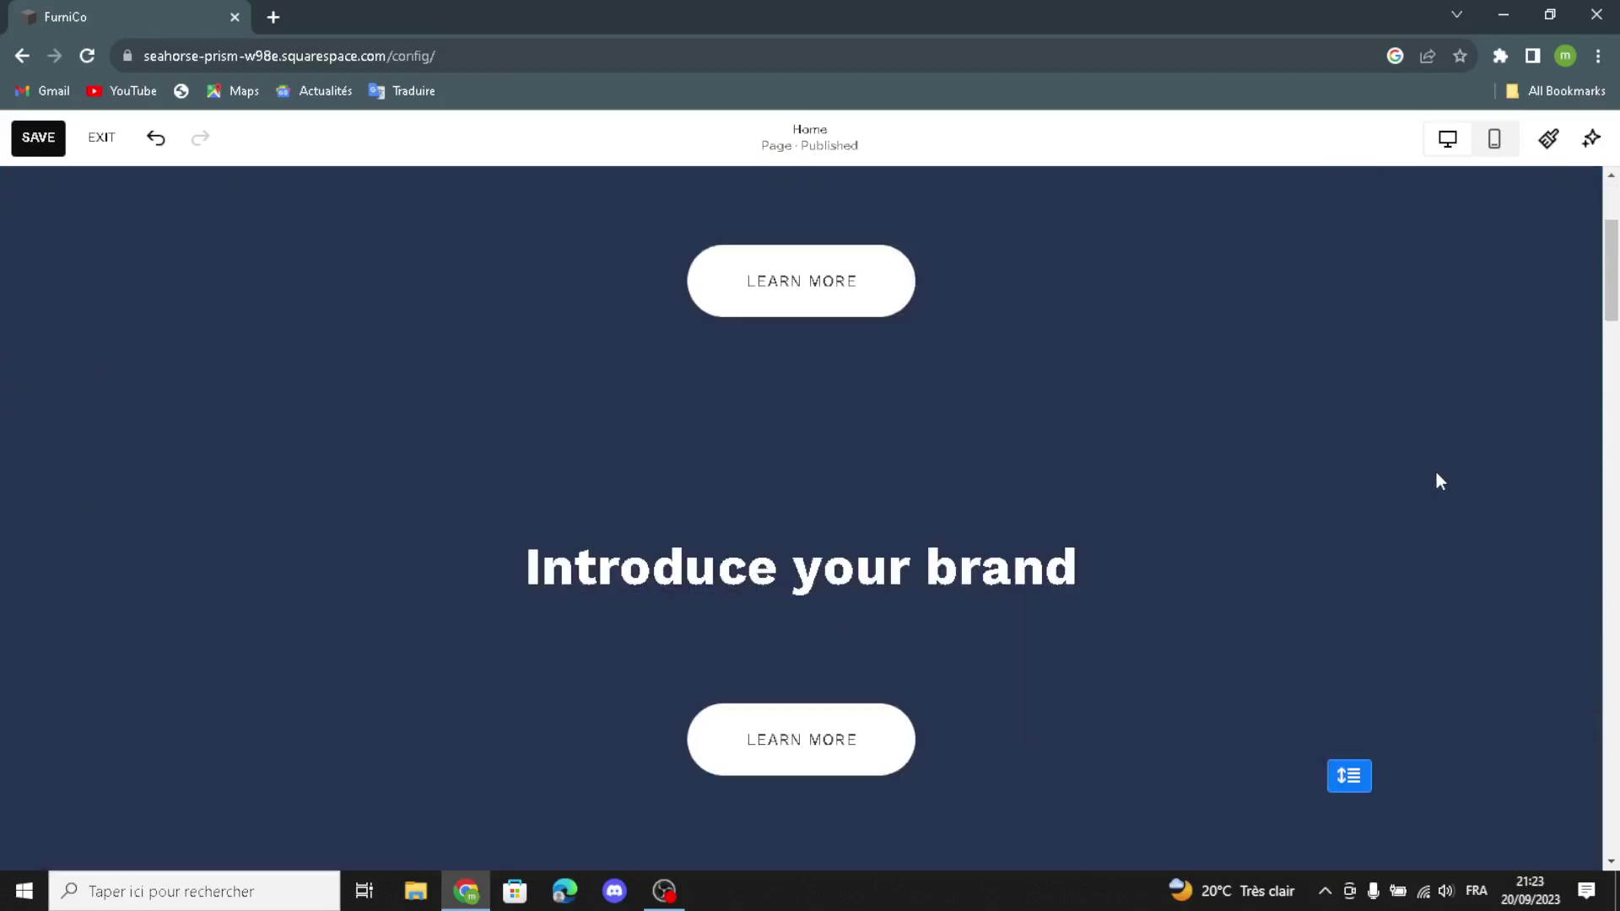
pyautogui.click(1457, 477)
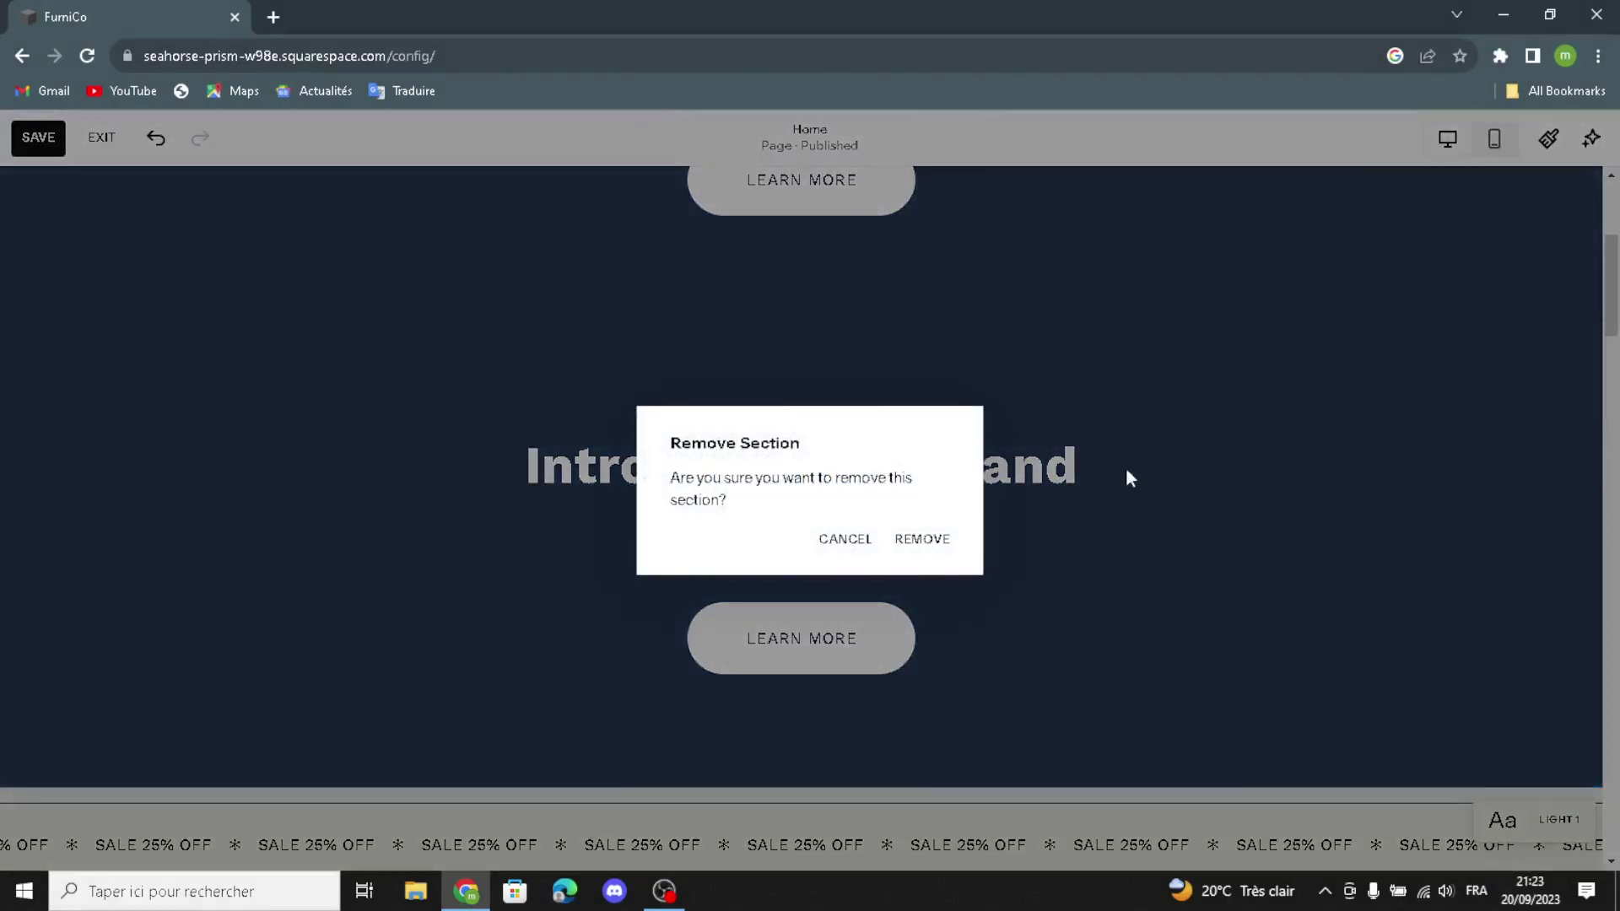
pyautogui.click(913, 546)
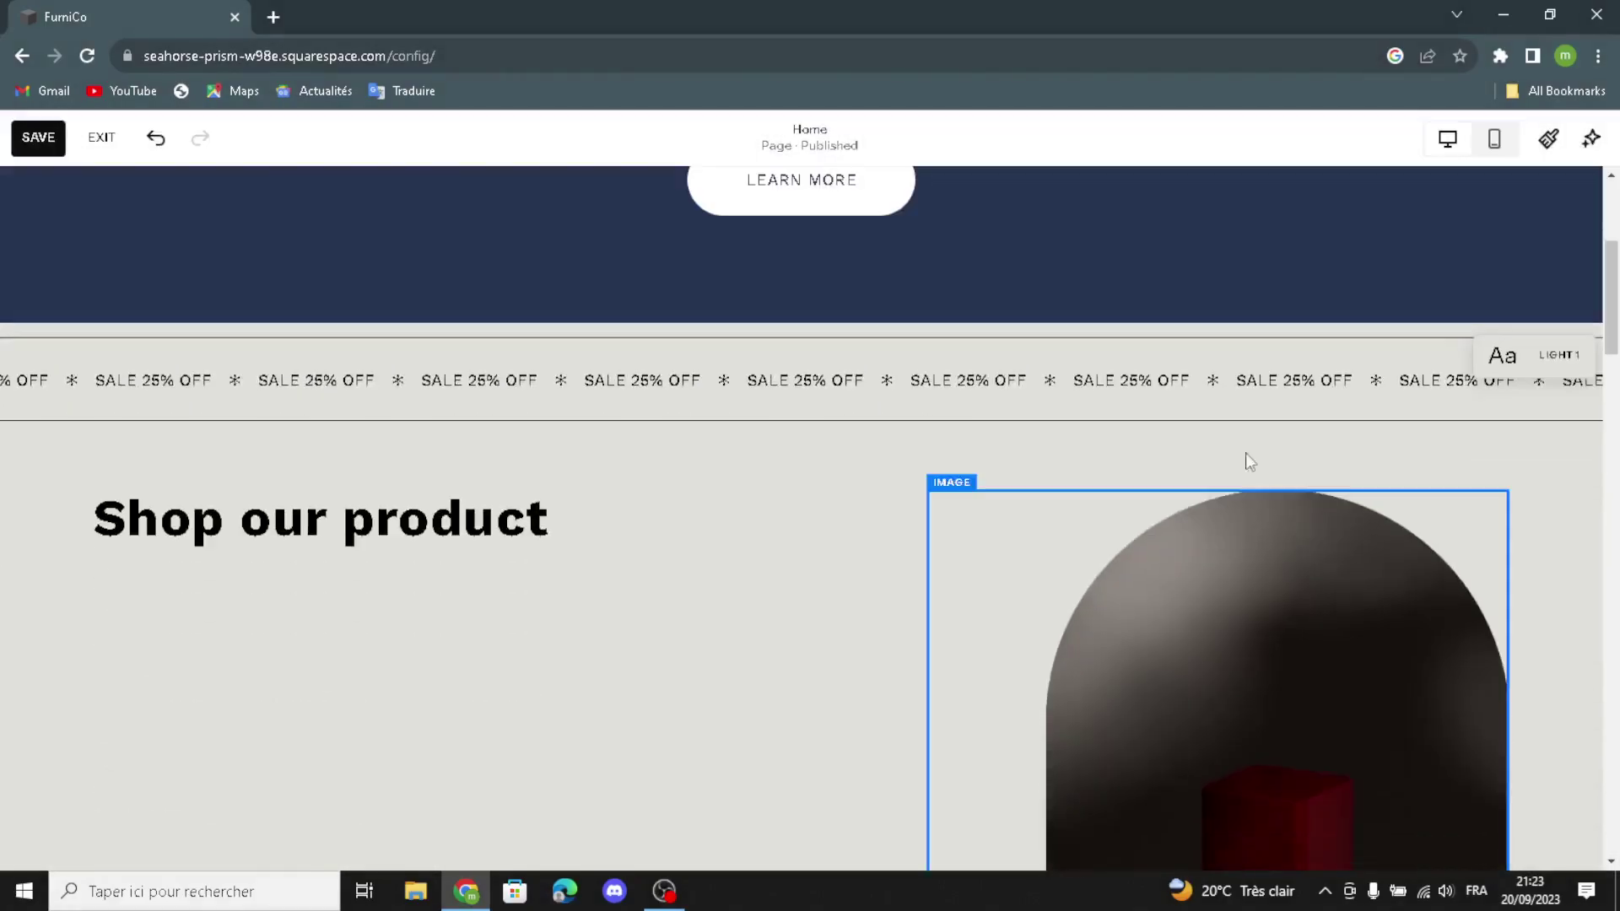
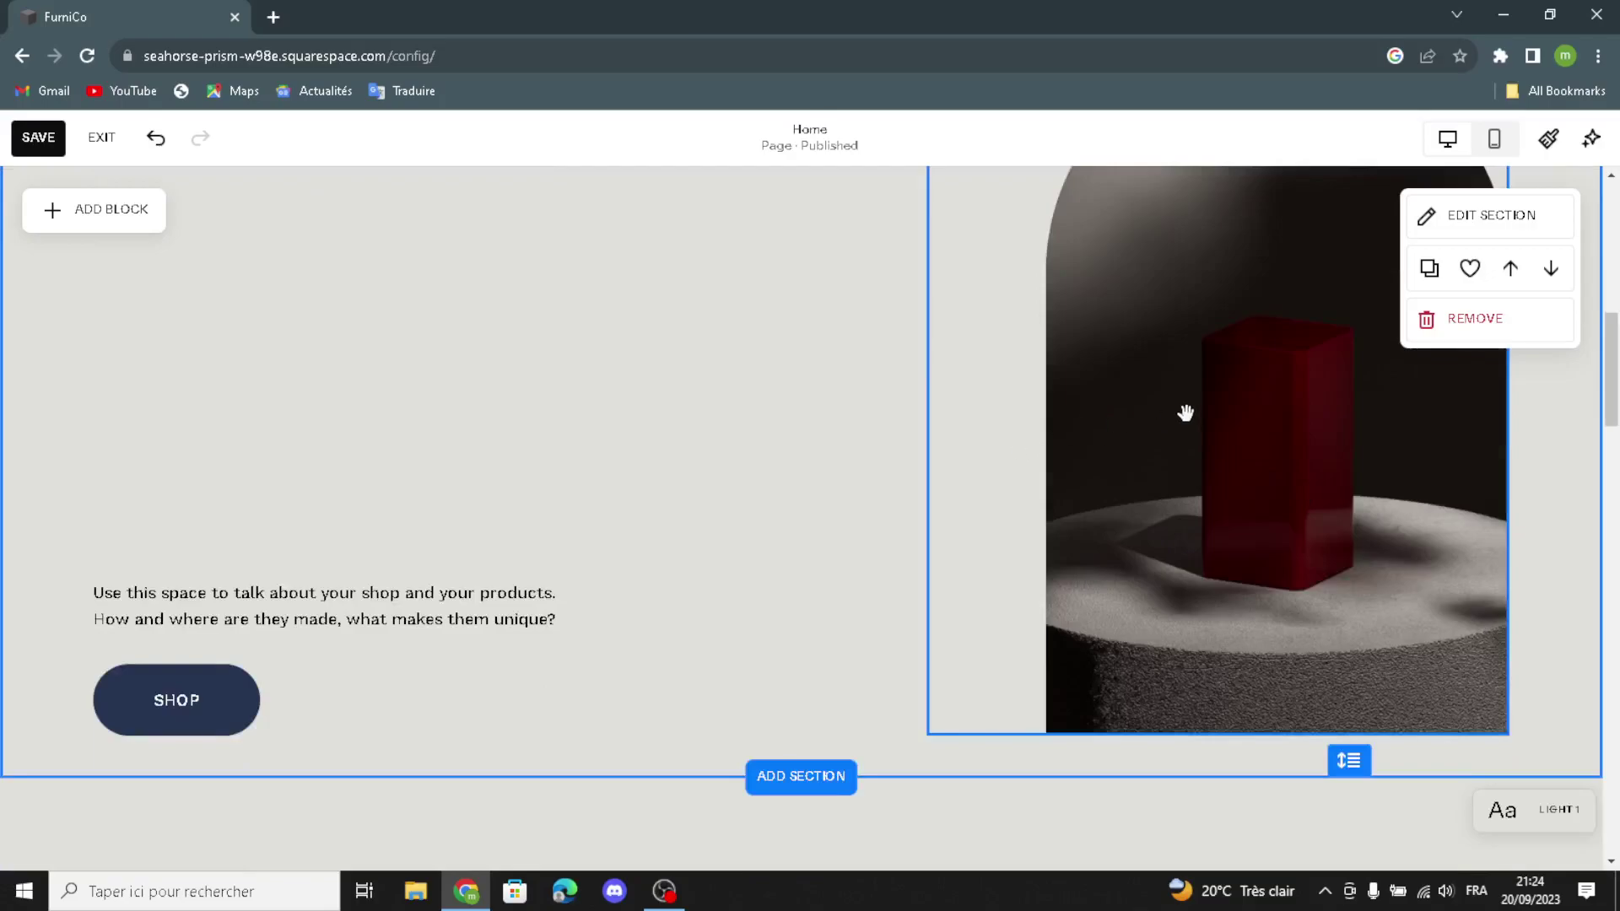
# - Delete the arched image from the "Shop our product" section
pyautogui.scroll(1, 1185, 412)
pyautogui.click(1256, 324)
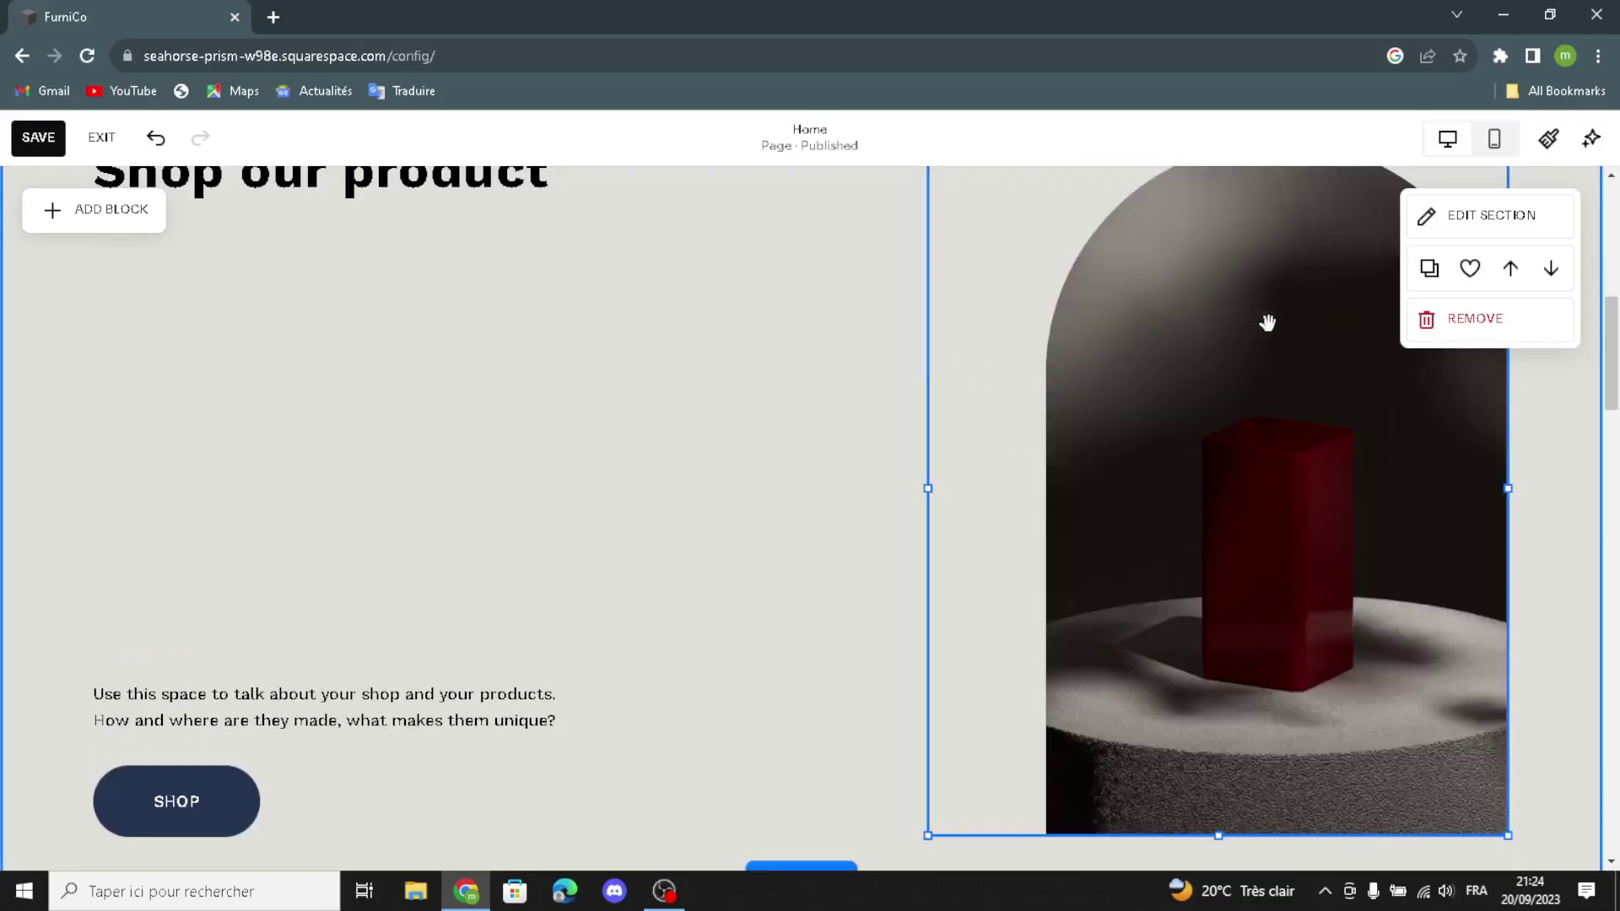
pyautogui.click(1137, 216)
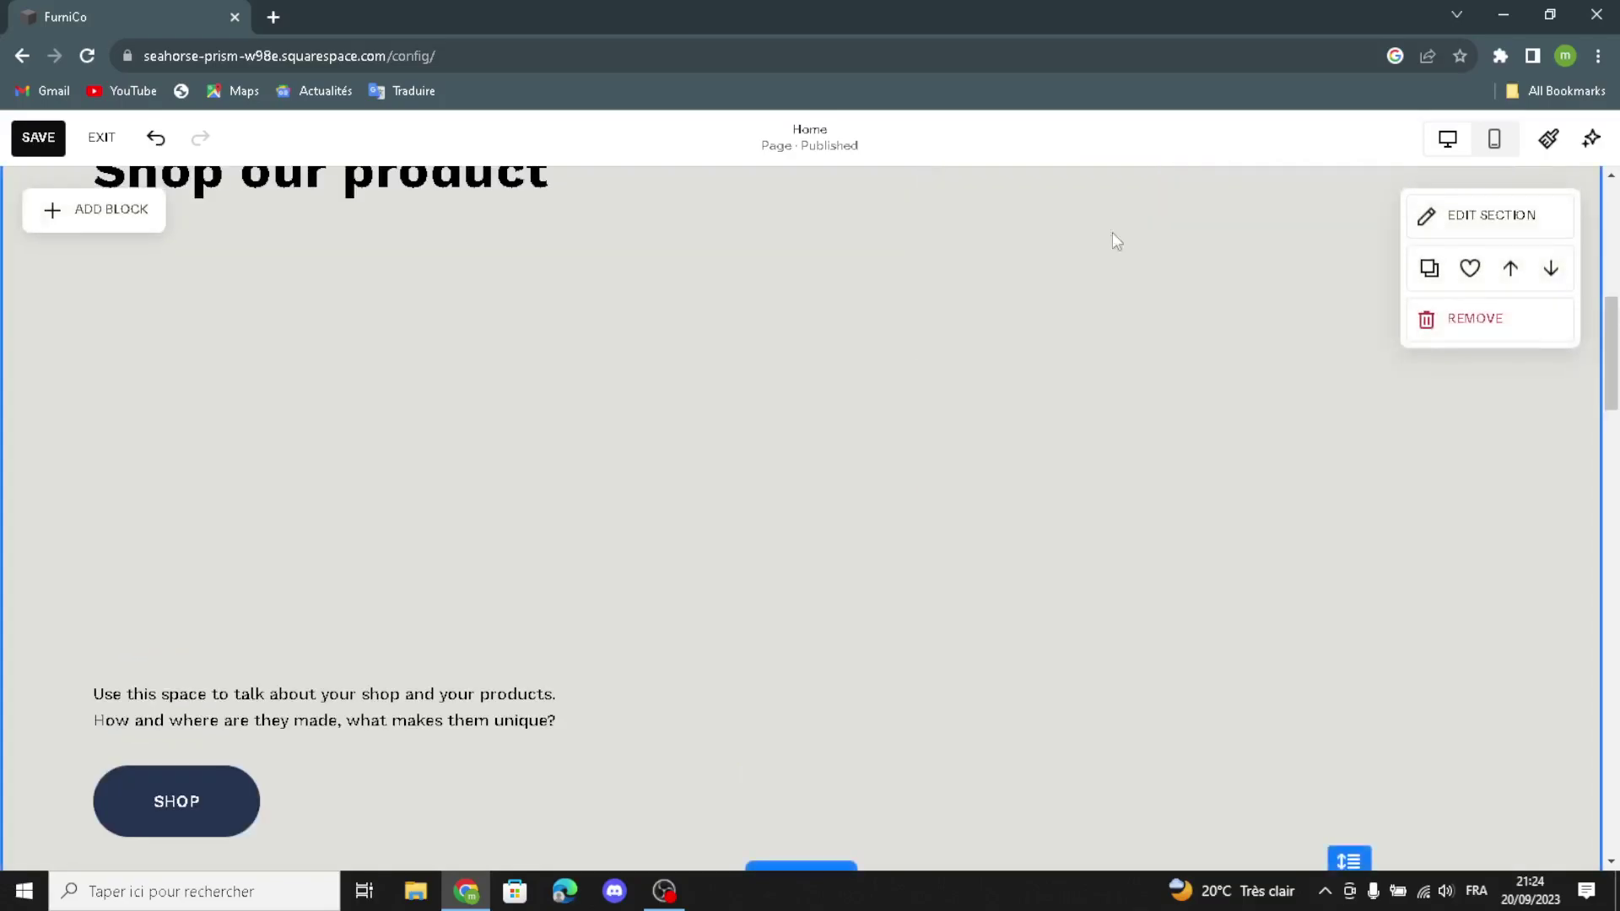
# - Add an Image block to the empty area opposite the text in the "Shop our product" section
pyautogui.scroll(2, 641, 379)
pyautogui.scroll(-2, 169, 405)
pyautogui.click(103, 209)
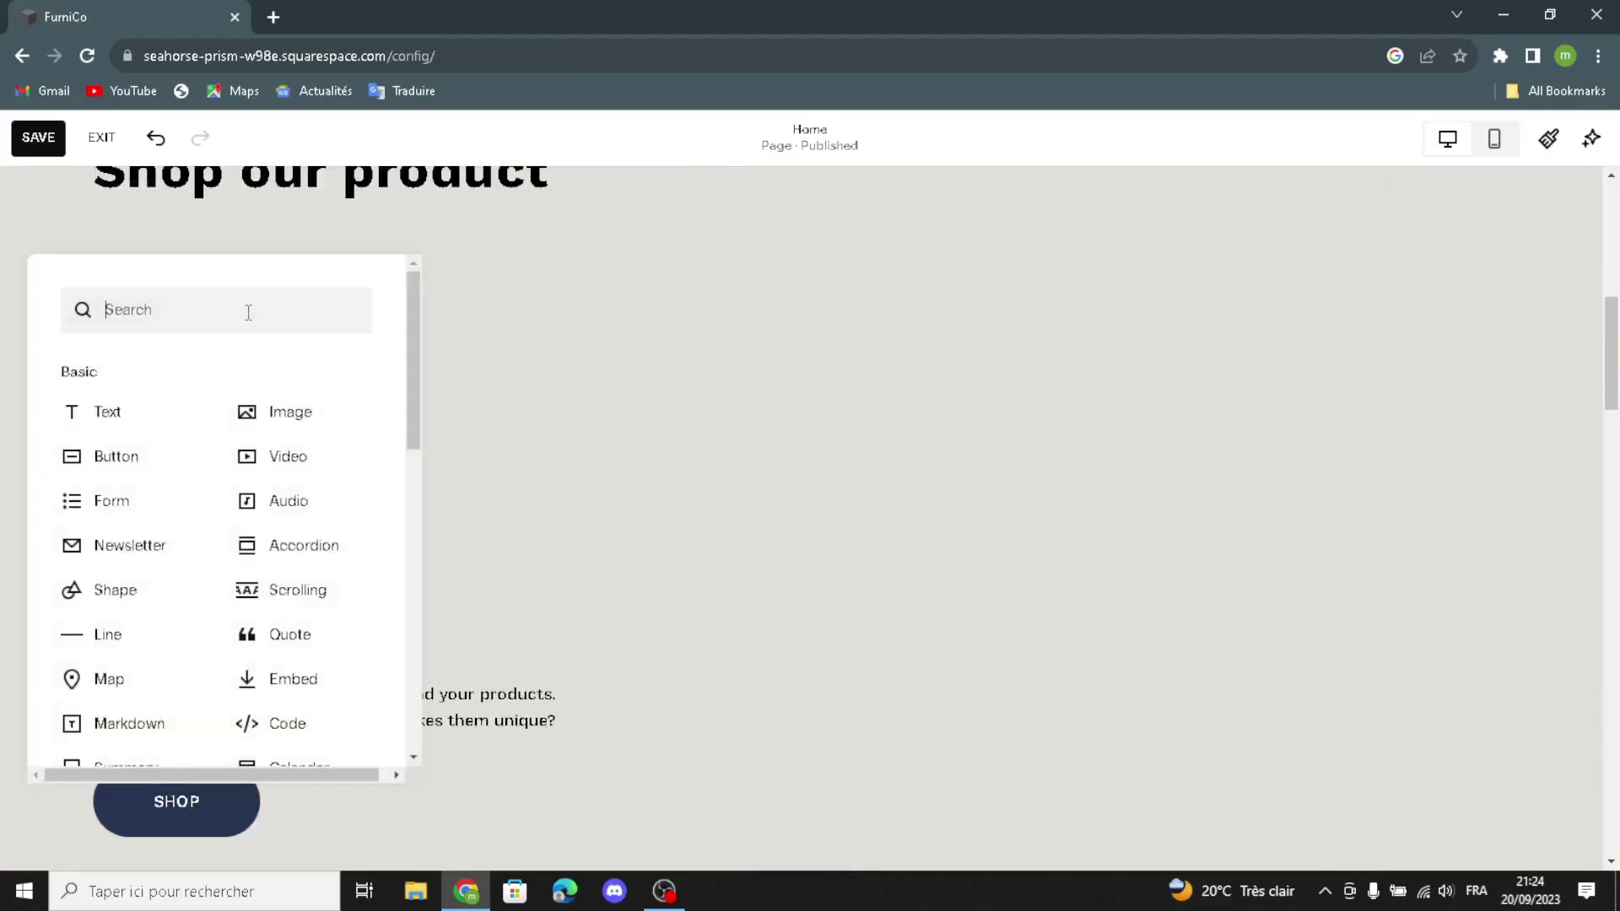
pyautogui.click(246, 419)
pyautogui.moveTo(236, 430); pyautogui.dragTo(1199, 453)
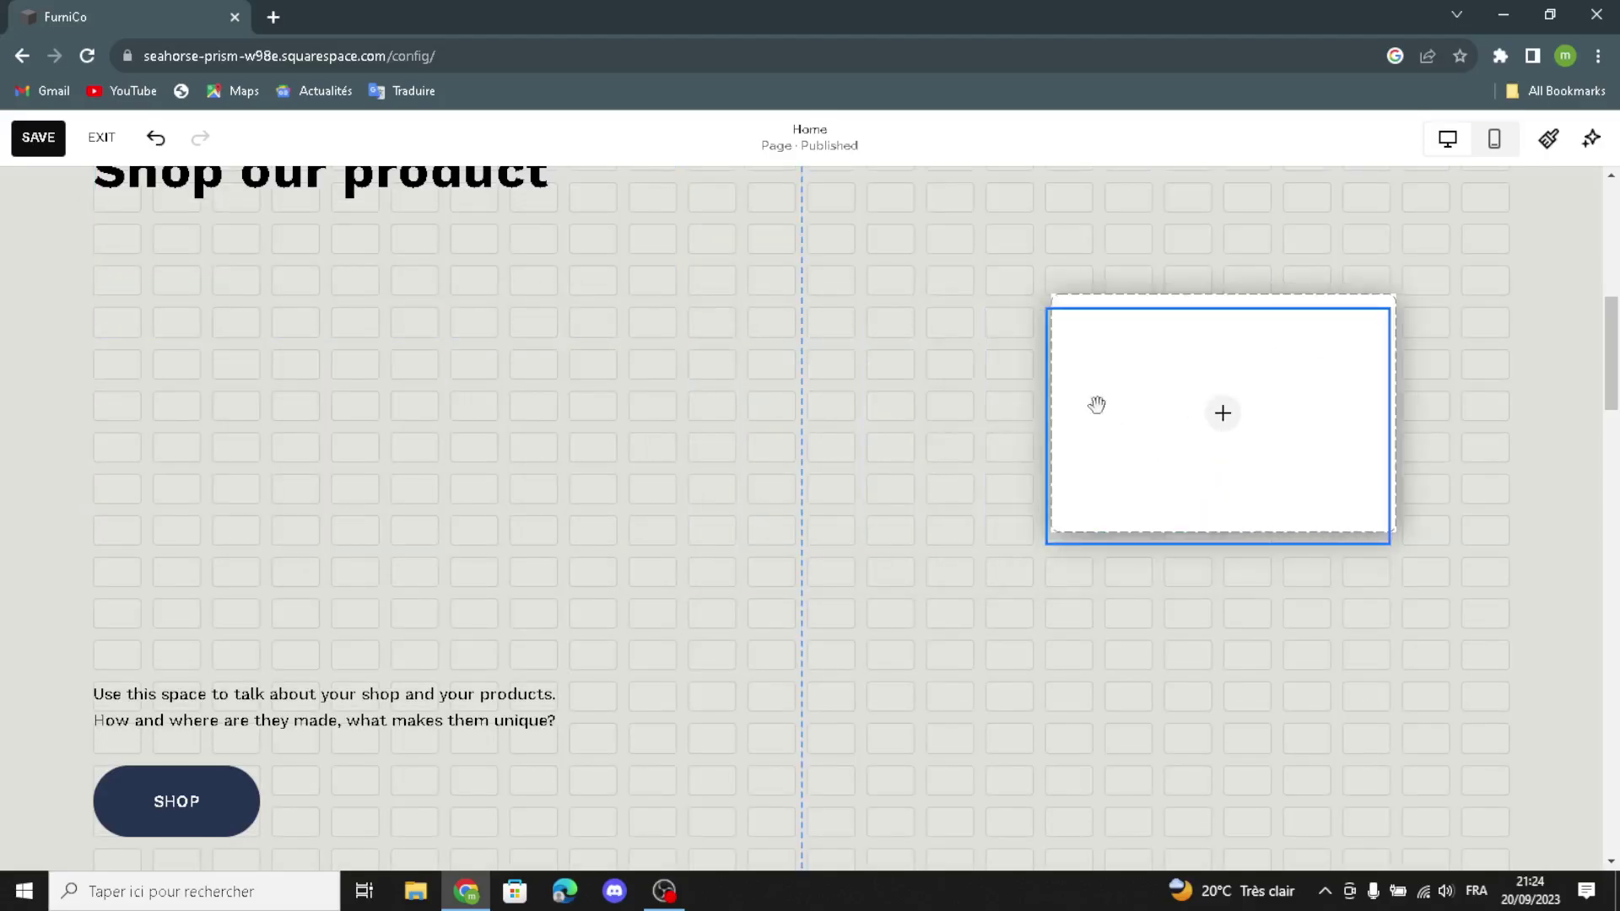
# - Search the free stock images for "furniture and furnishings" for the empty image block in the "Shop our product" section
pyautogui.click(1216, 432)
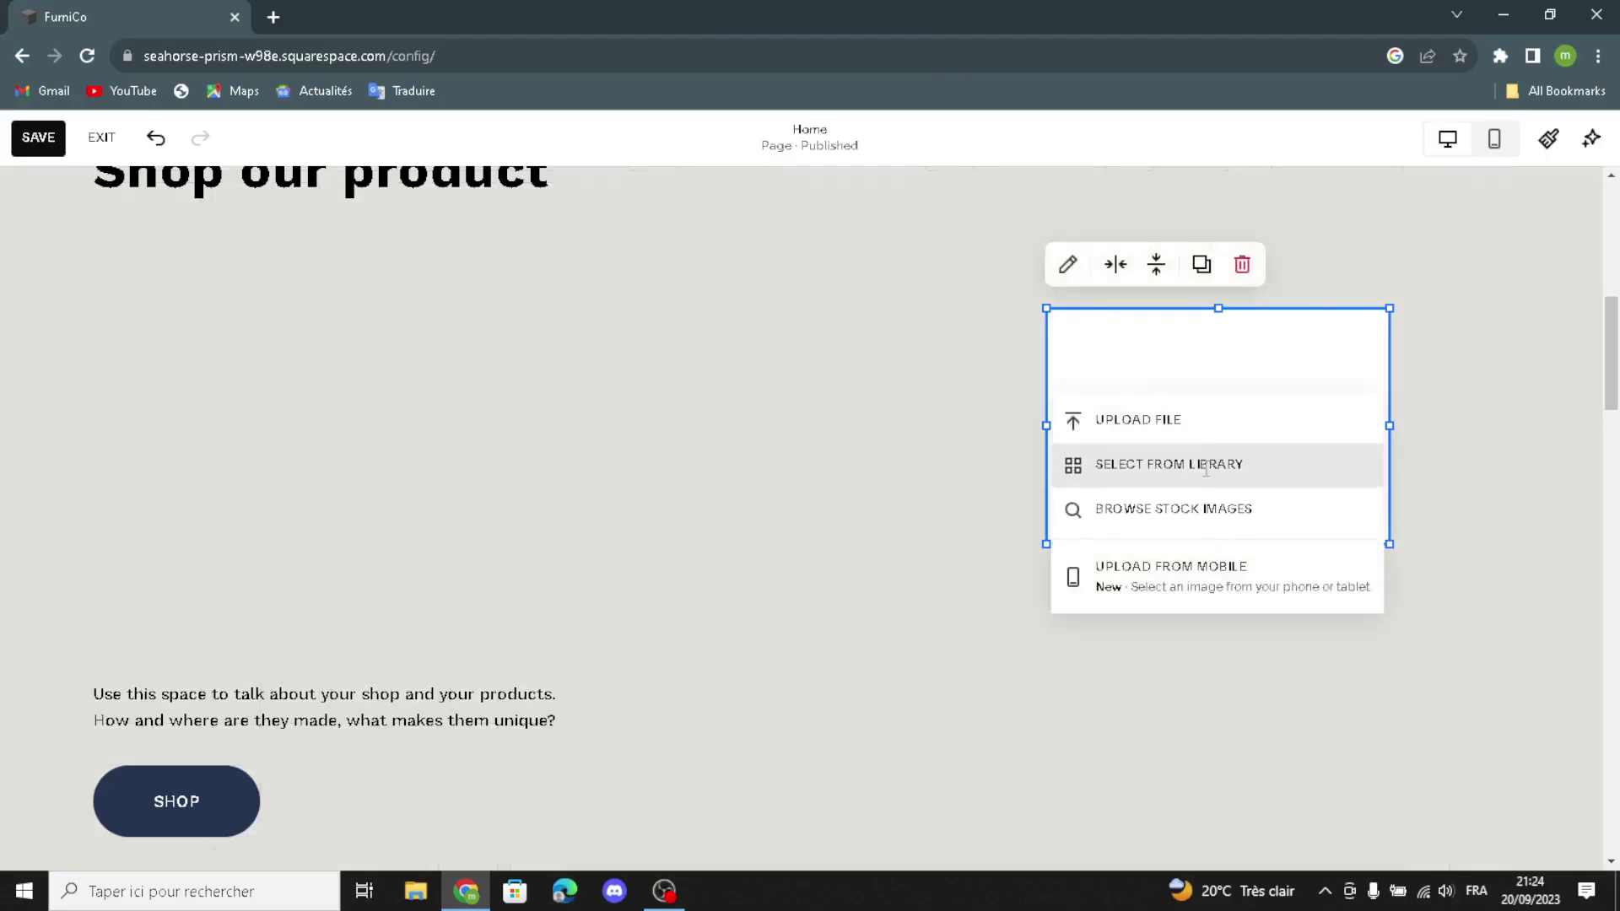
pyautogui.click(1101, 509)
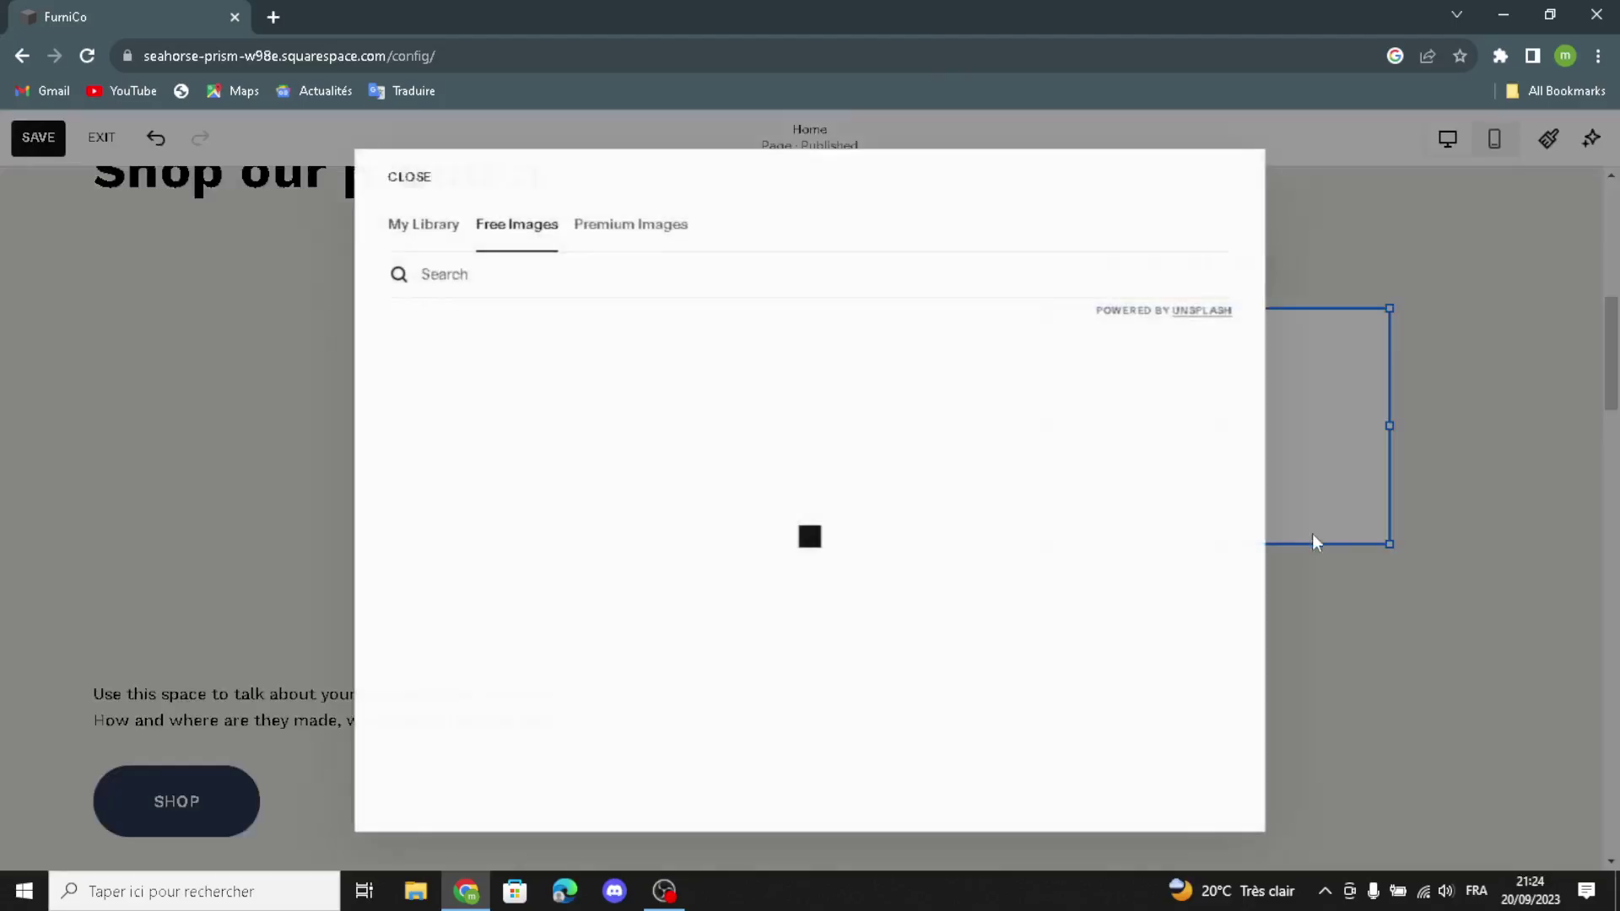
pyautogui.click(628, 275)
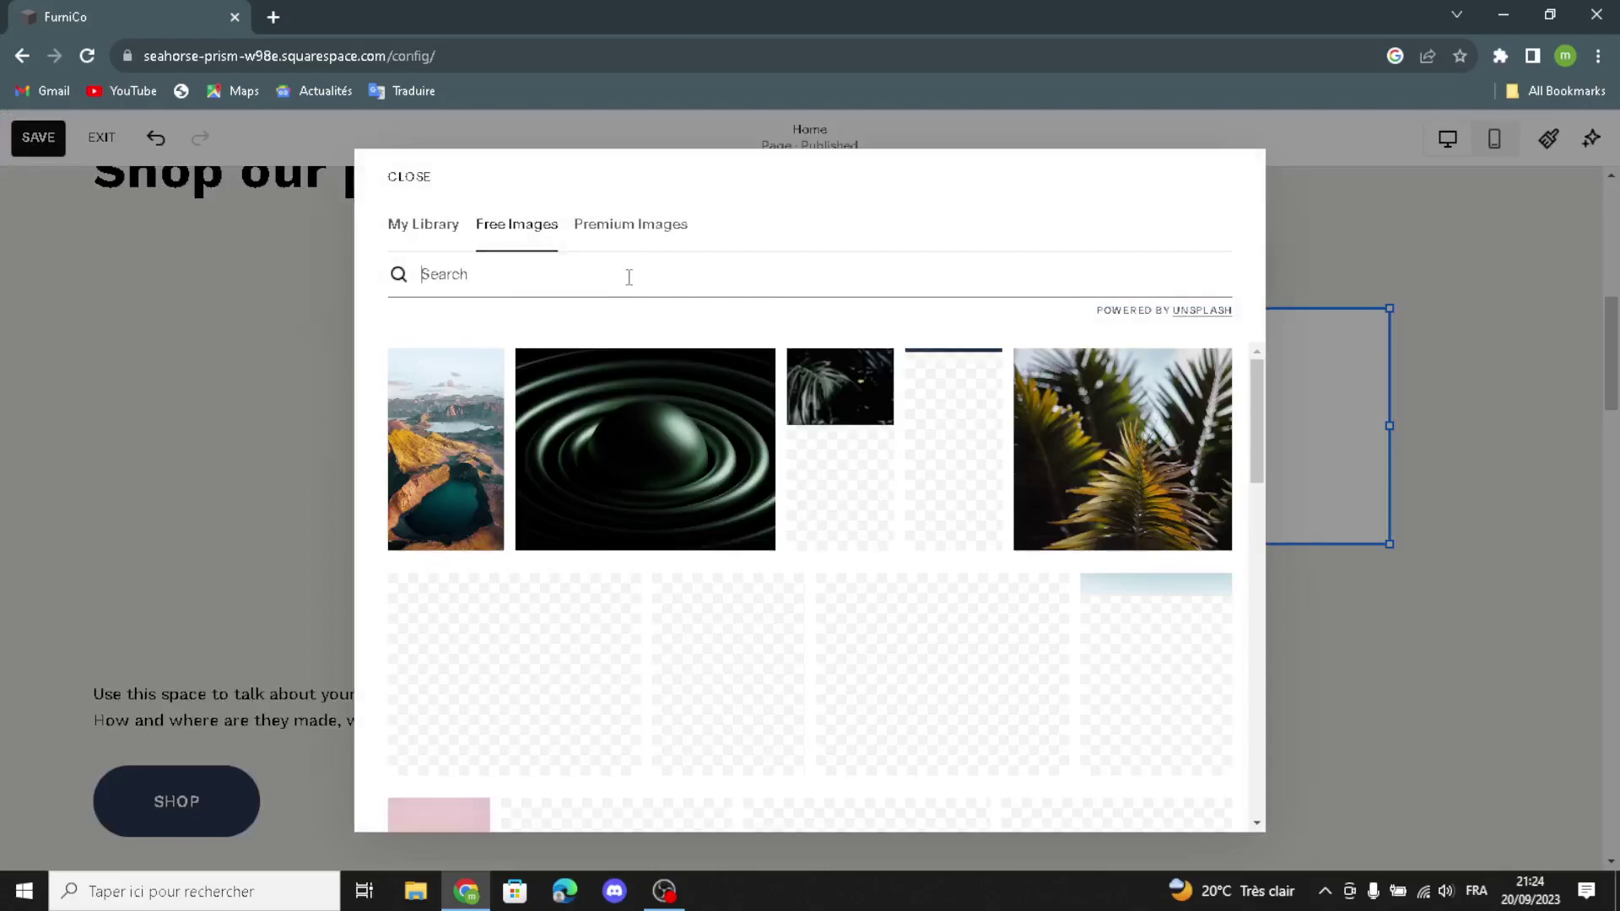
pyautogui.write('furnitu')
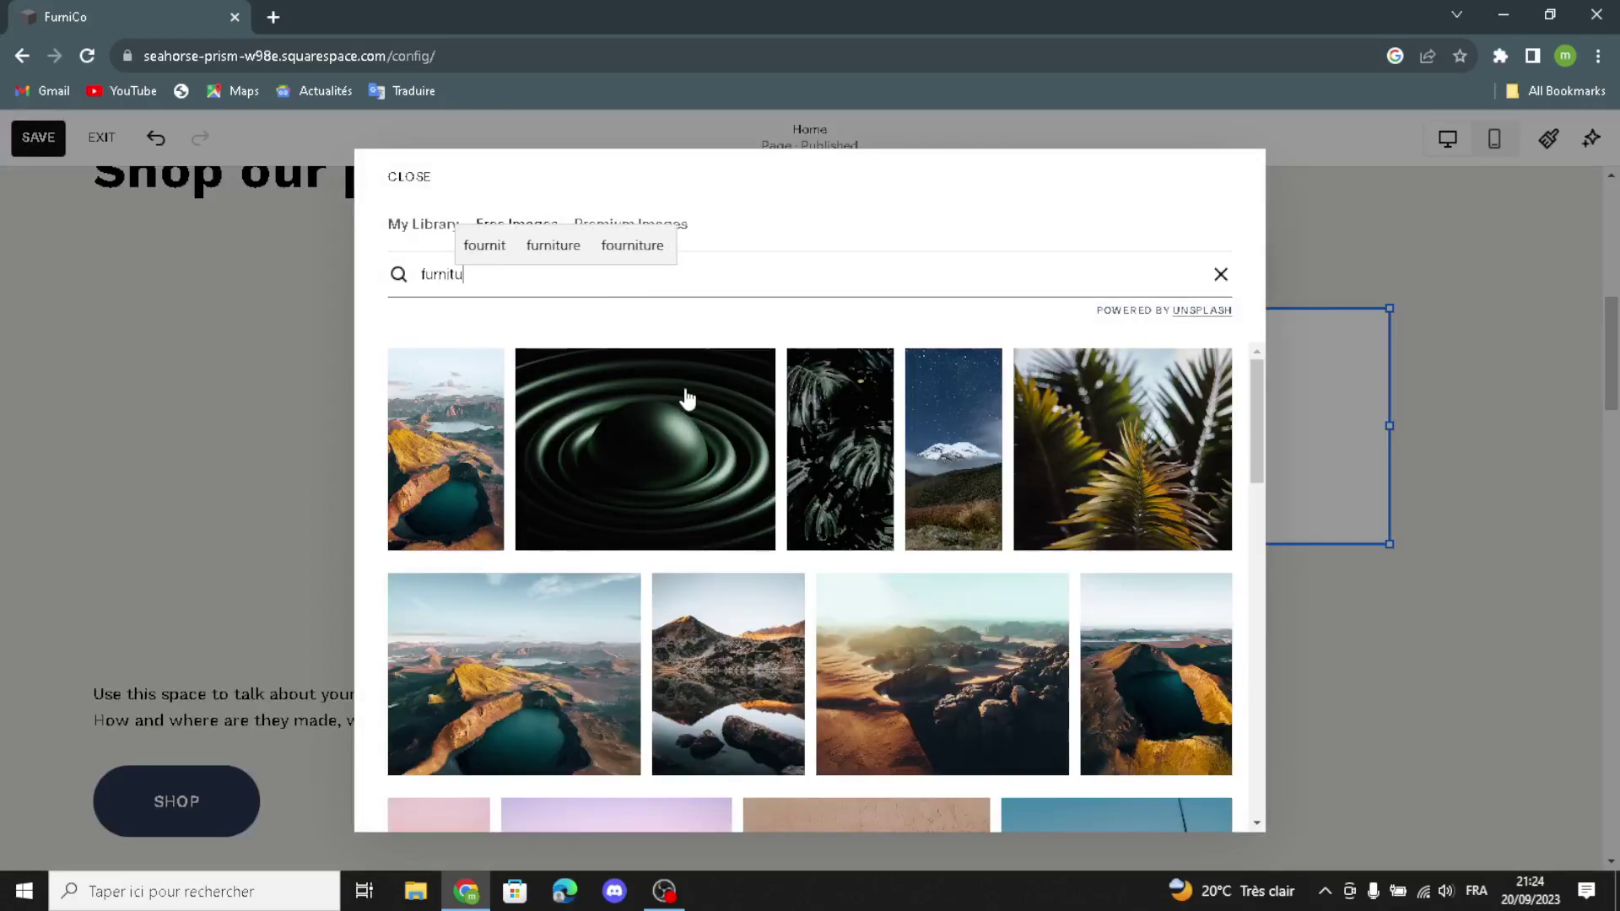
pyautogui.write('re and f')
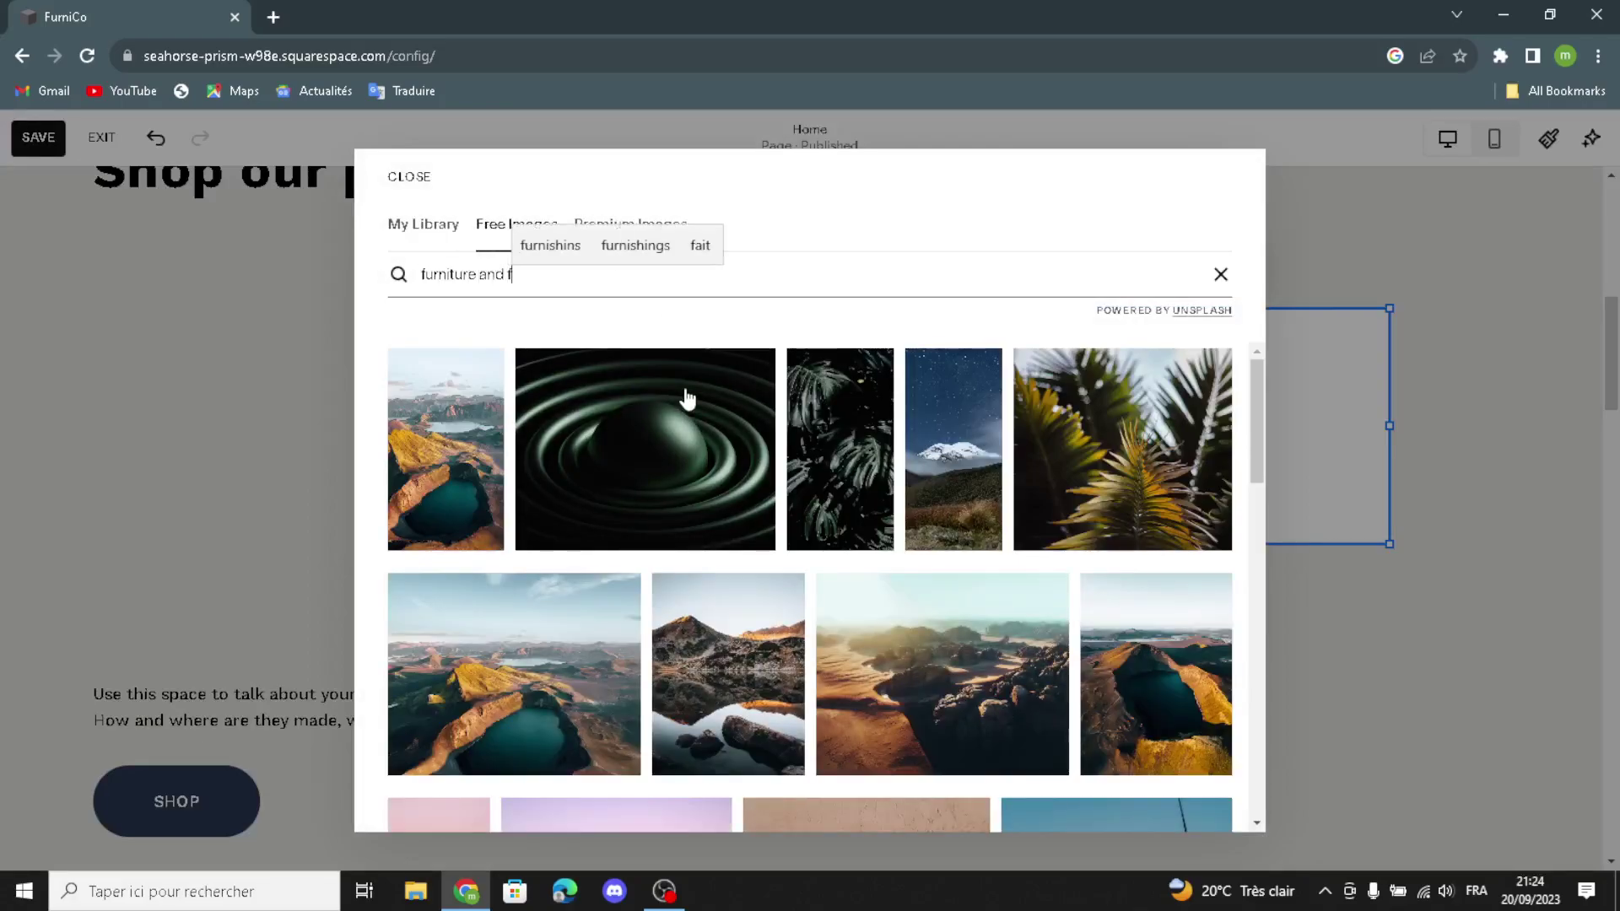
pyautogui.write('urnishings')
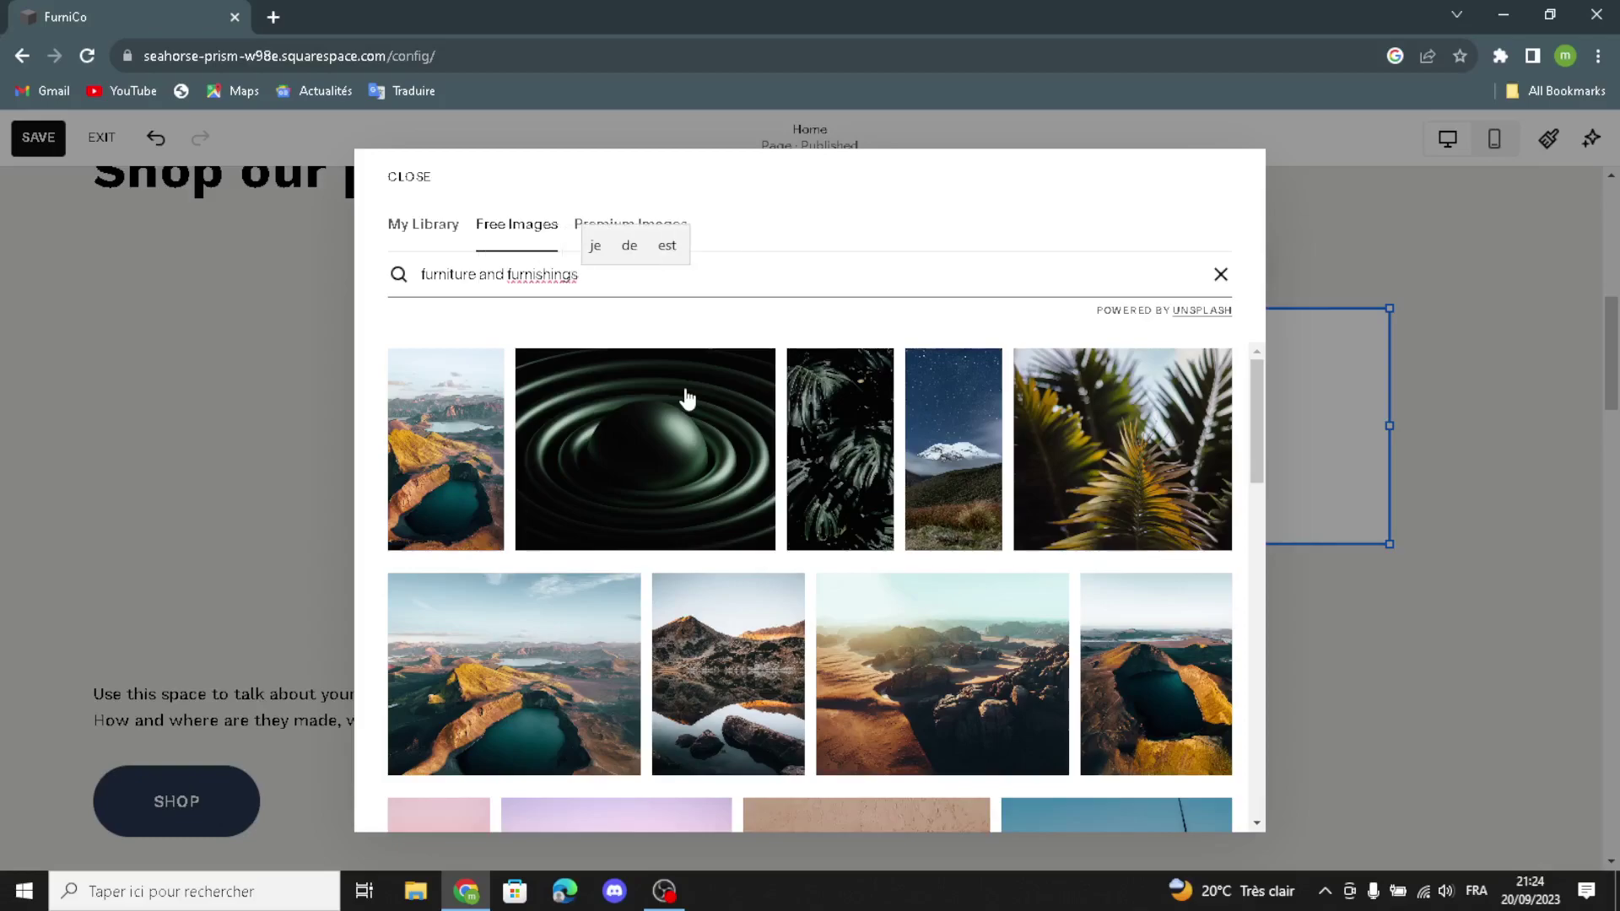
pyautogui.press('Return')
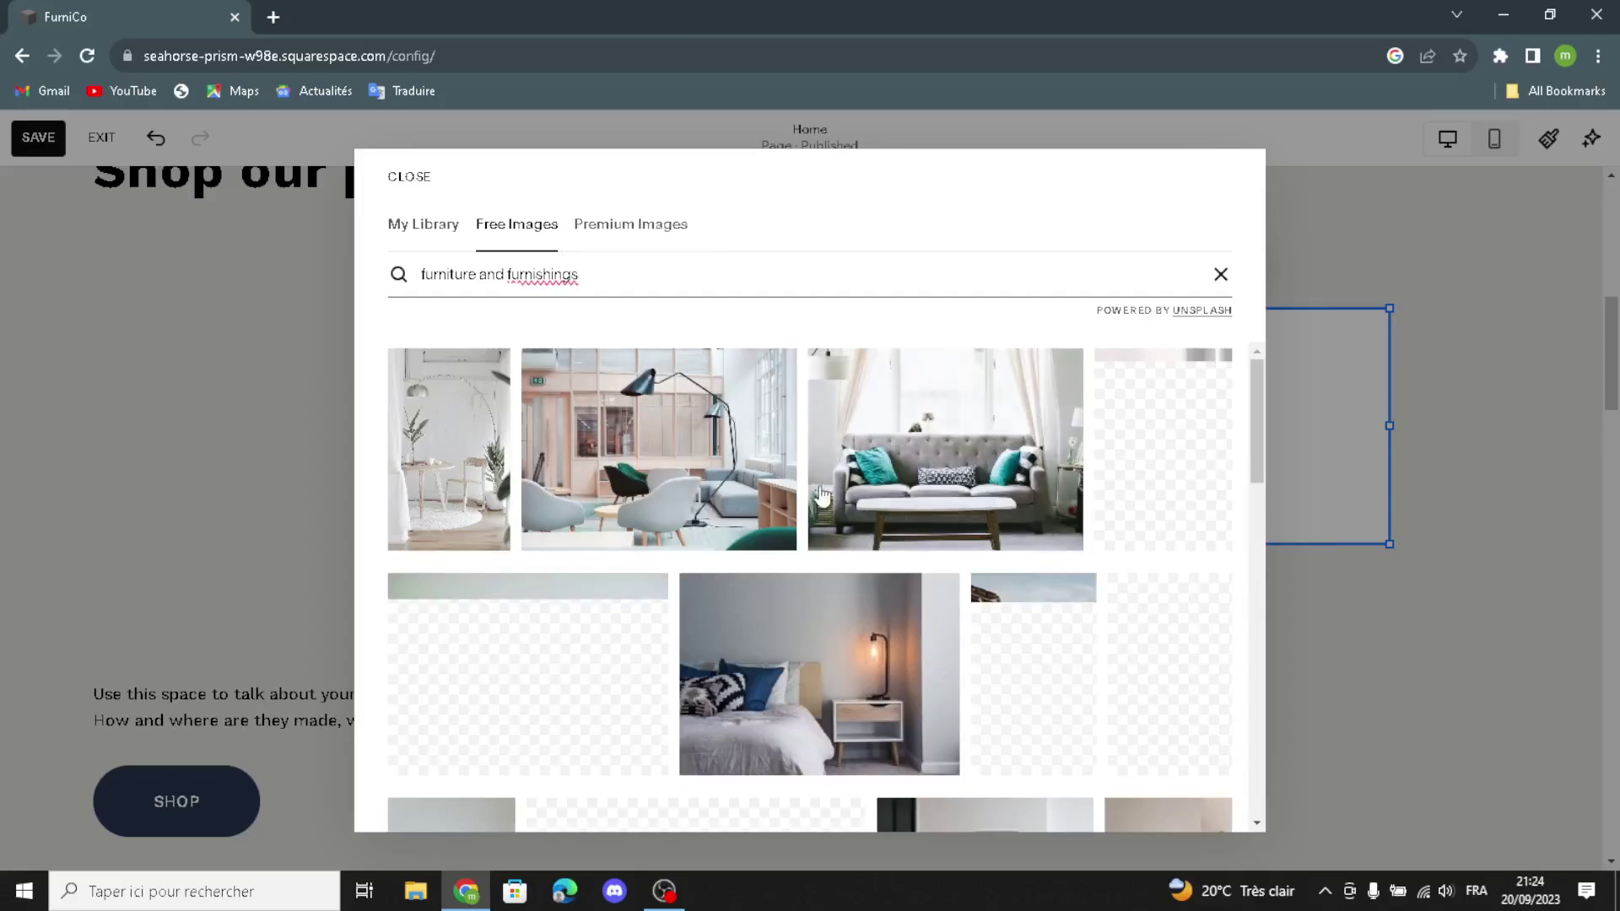
# - Insert the living room photo with leaf-patterned wallpaper and yellow cushions into the image block
pyautogui.scroll(-3, 914, 522)
pyautogui.scroll(-3, 913, 522)
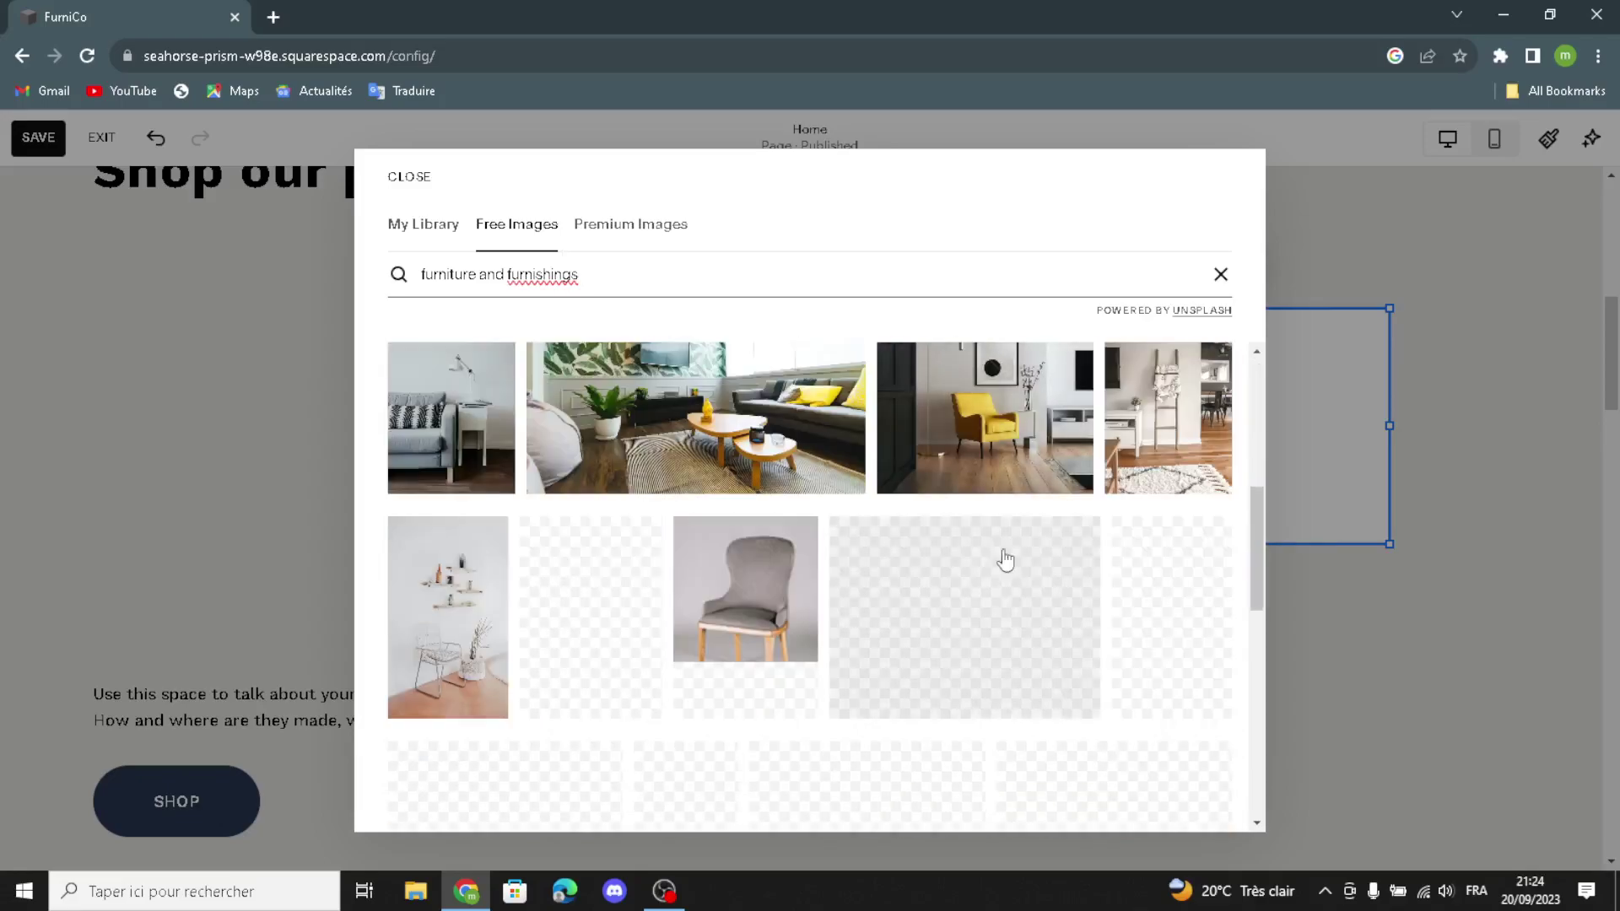
pyautogui.click(717, 386)
pyautogui.click(1050, 529)
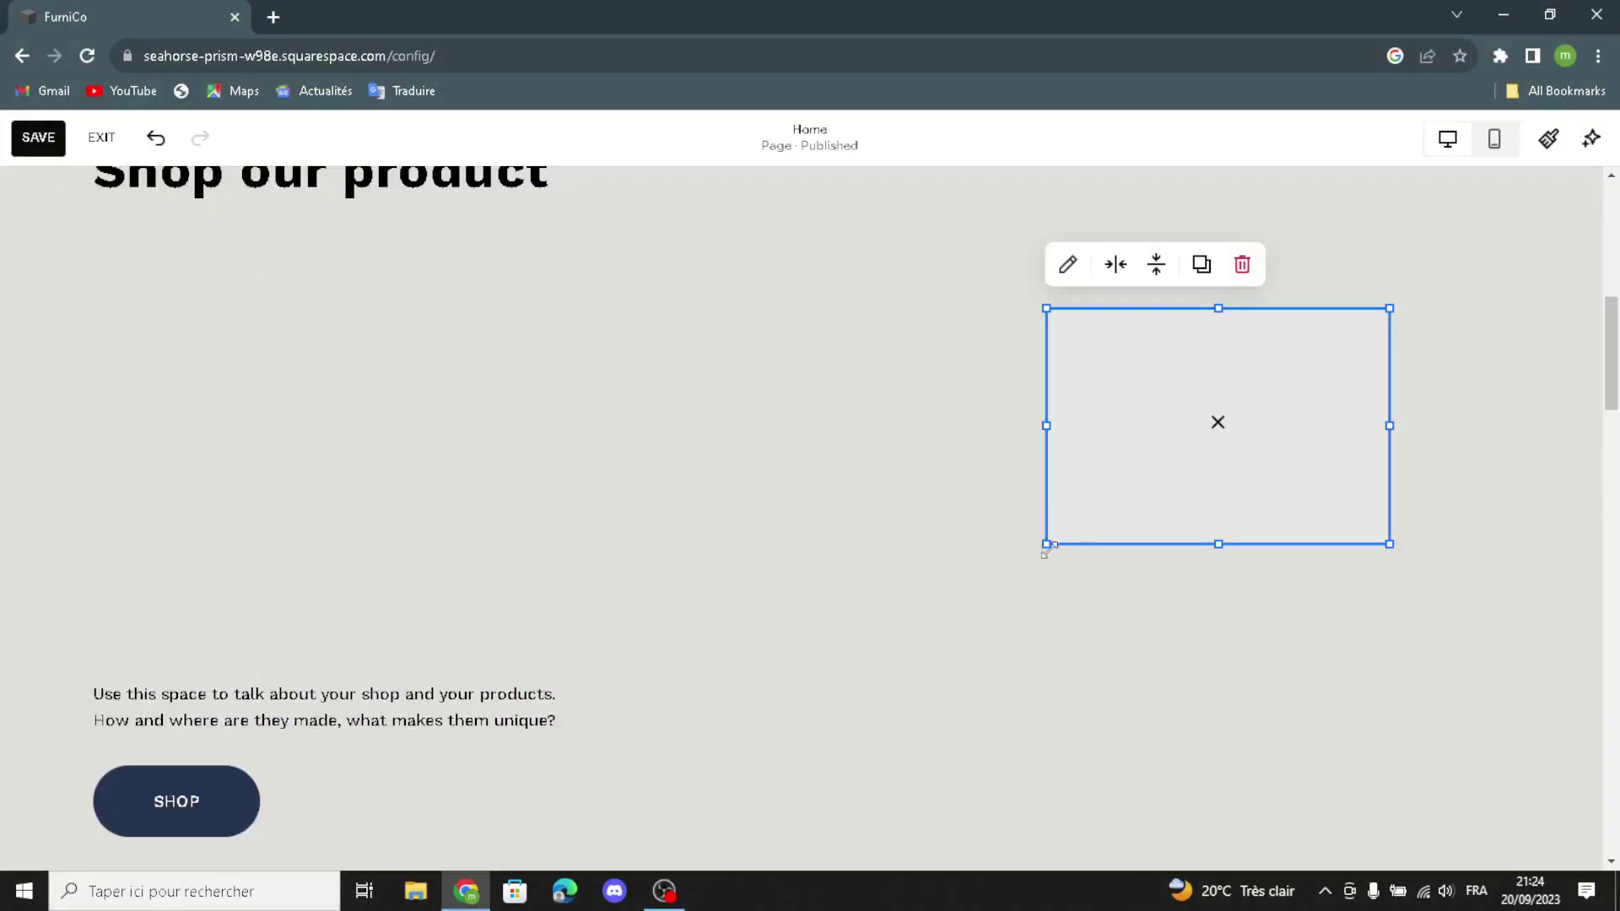
# - Enlarge the living room image block so it fills most of the empty area beside the "Shop our product" text
pyautogui.moveTo(1049, 542); pyautogui.dragTo(675, 188)
pyautogui.moveTo(676, 251); pyautogui.dragTo(676, 253)
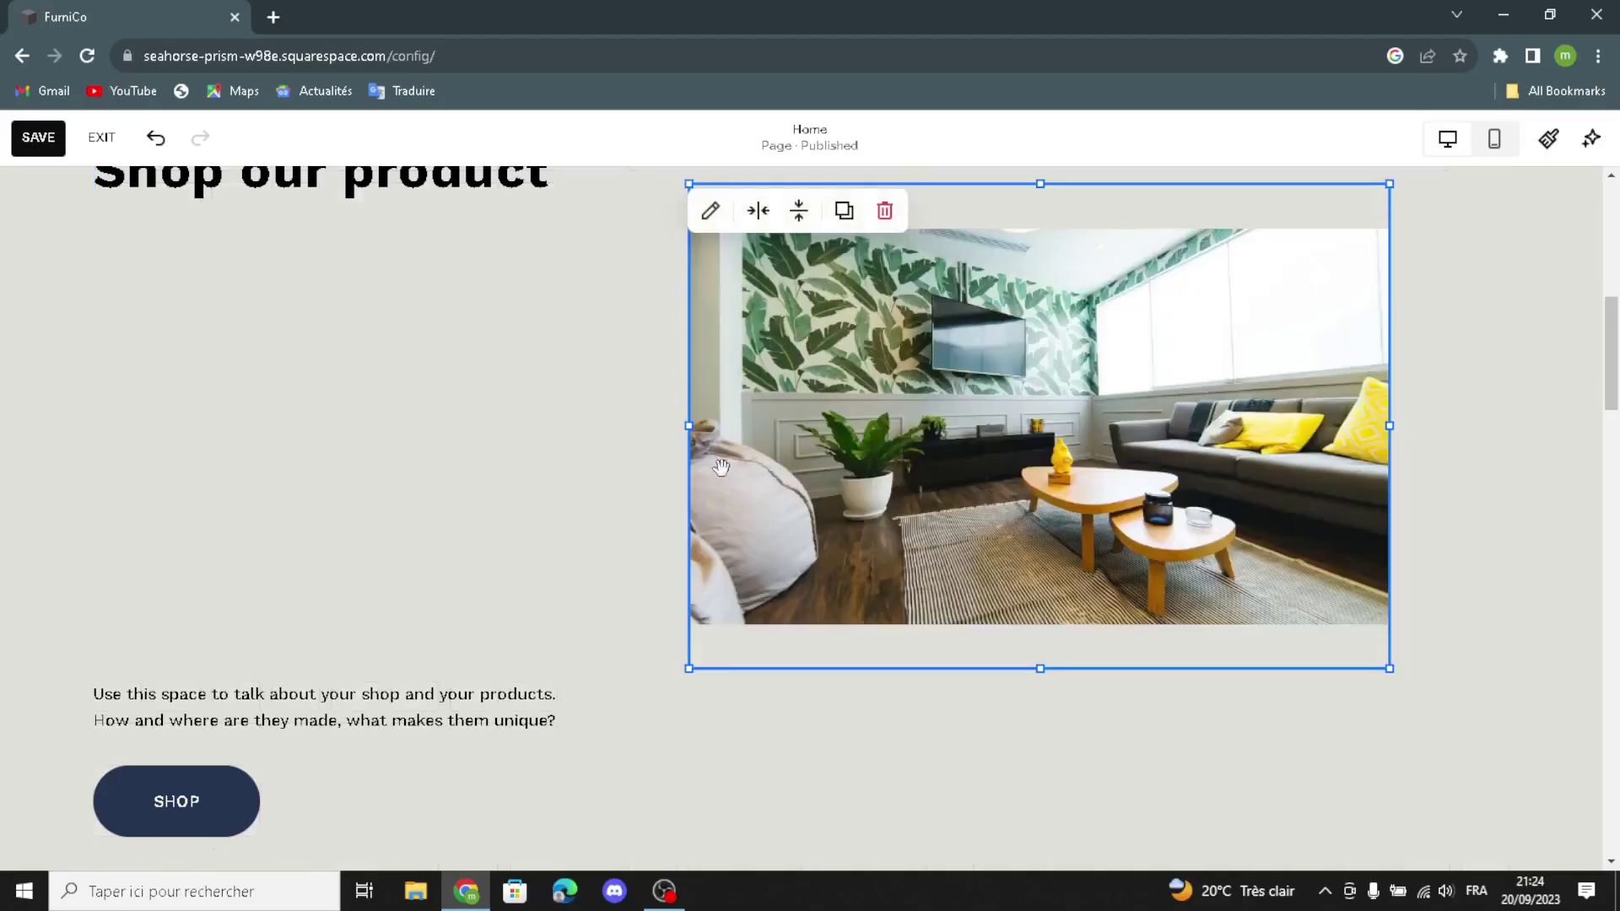
pyautogui.moveTo(1420, 703); pyautogui.dragTo(1483, 752)
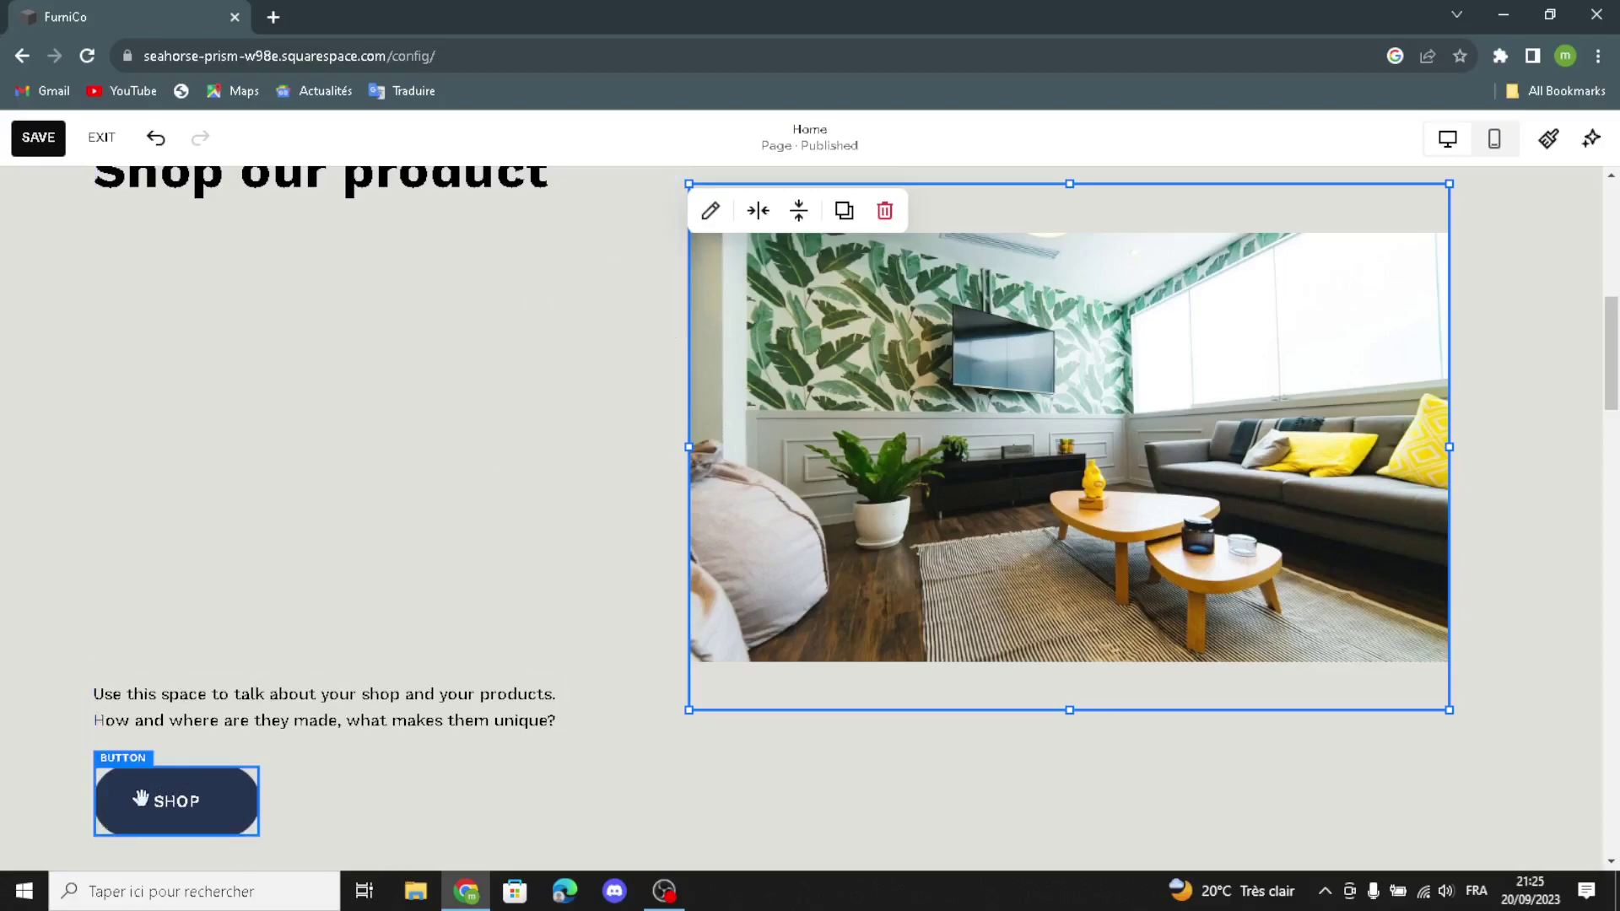
# - Review the home page's sections and save the page changes
pyautogui.scroll(-5, 609, 793)
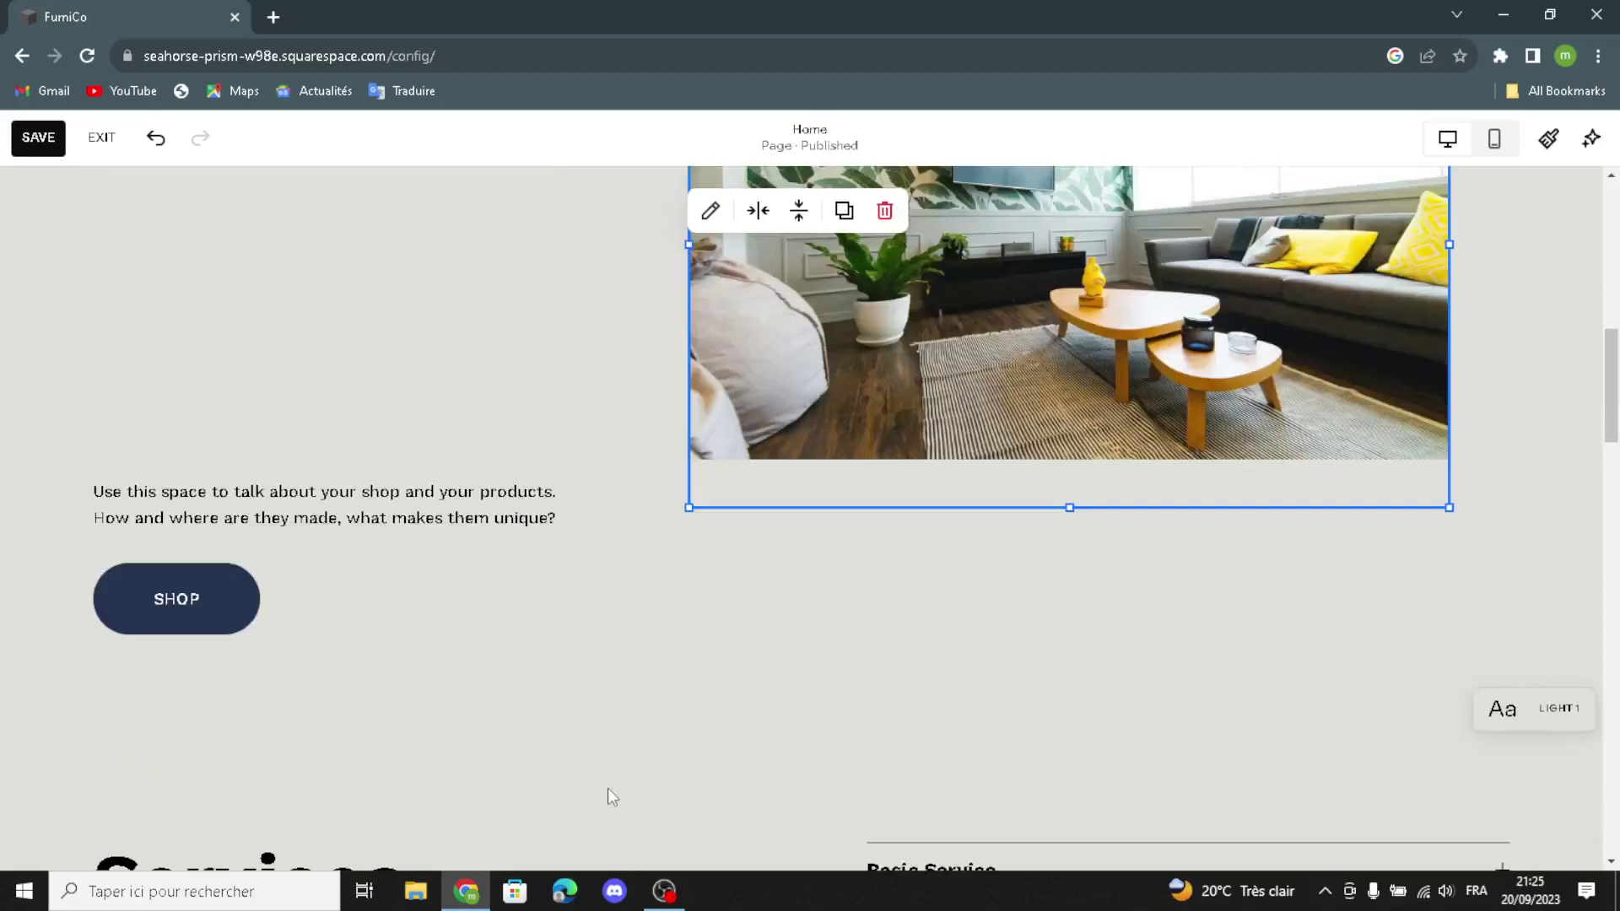
pyautogui.scroll(-7, 641, 738)
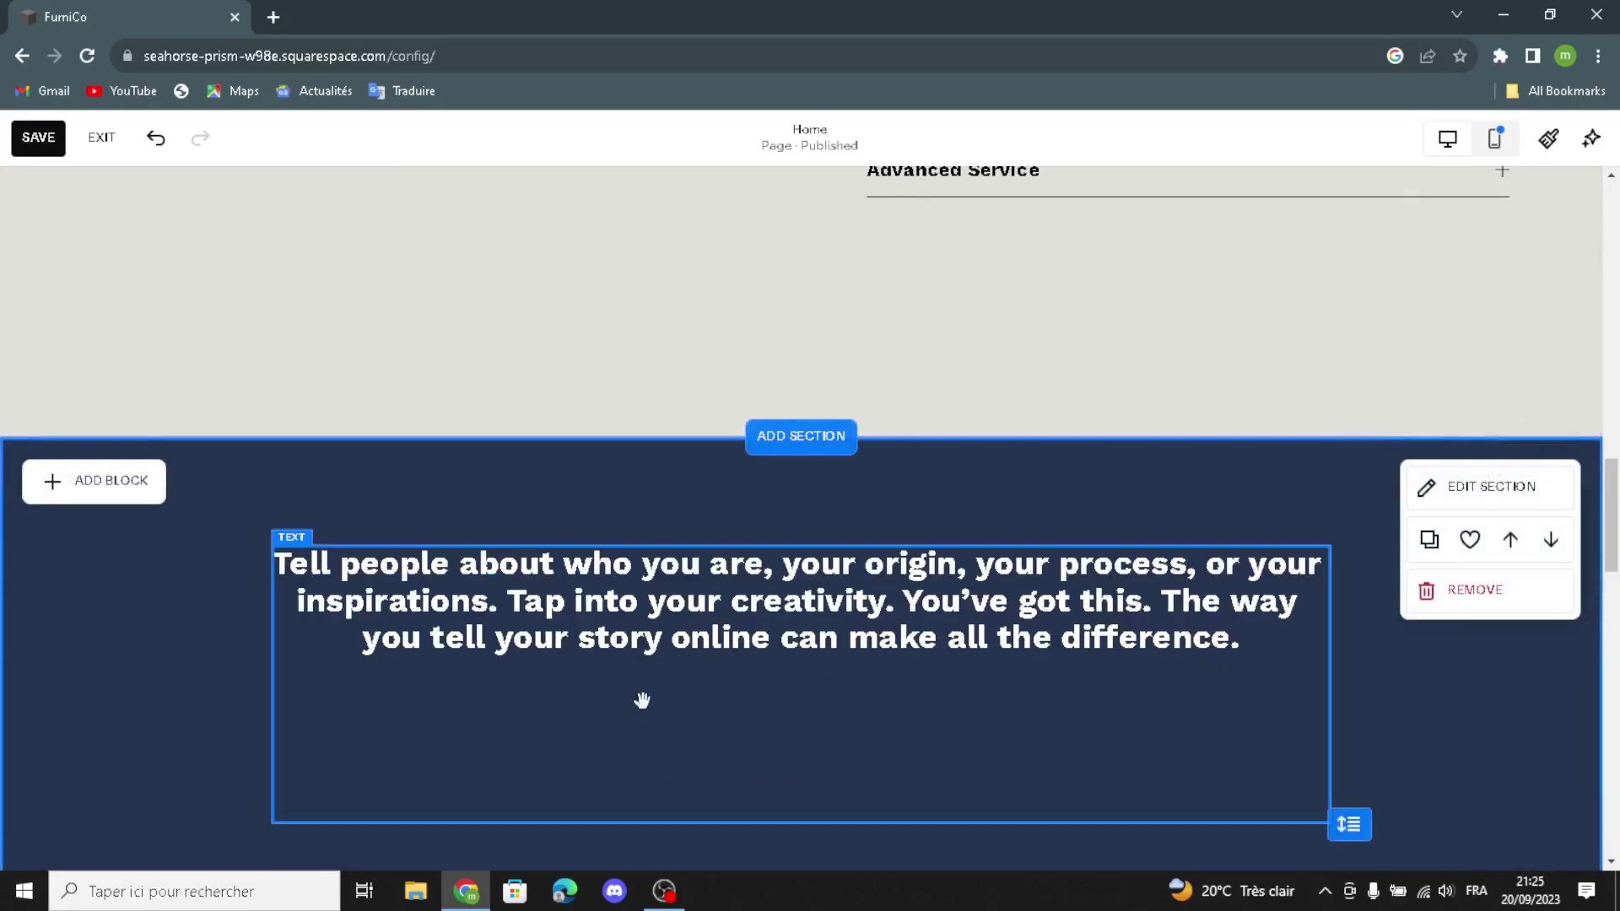
pyautogui.scroll(5, 641, 717)
pyautogui.scroll(16, 642, 703)
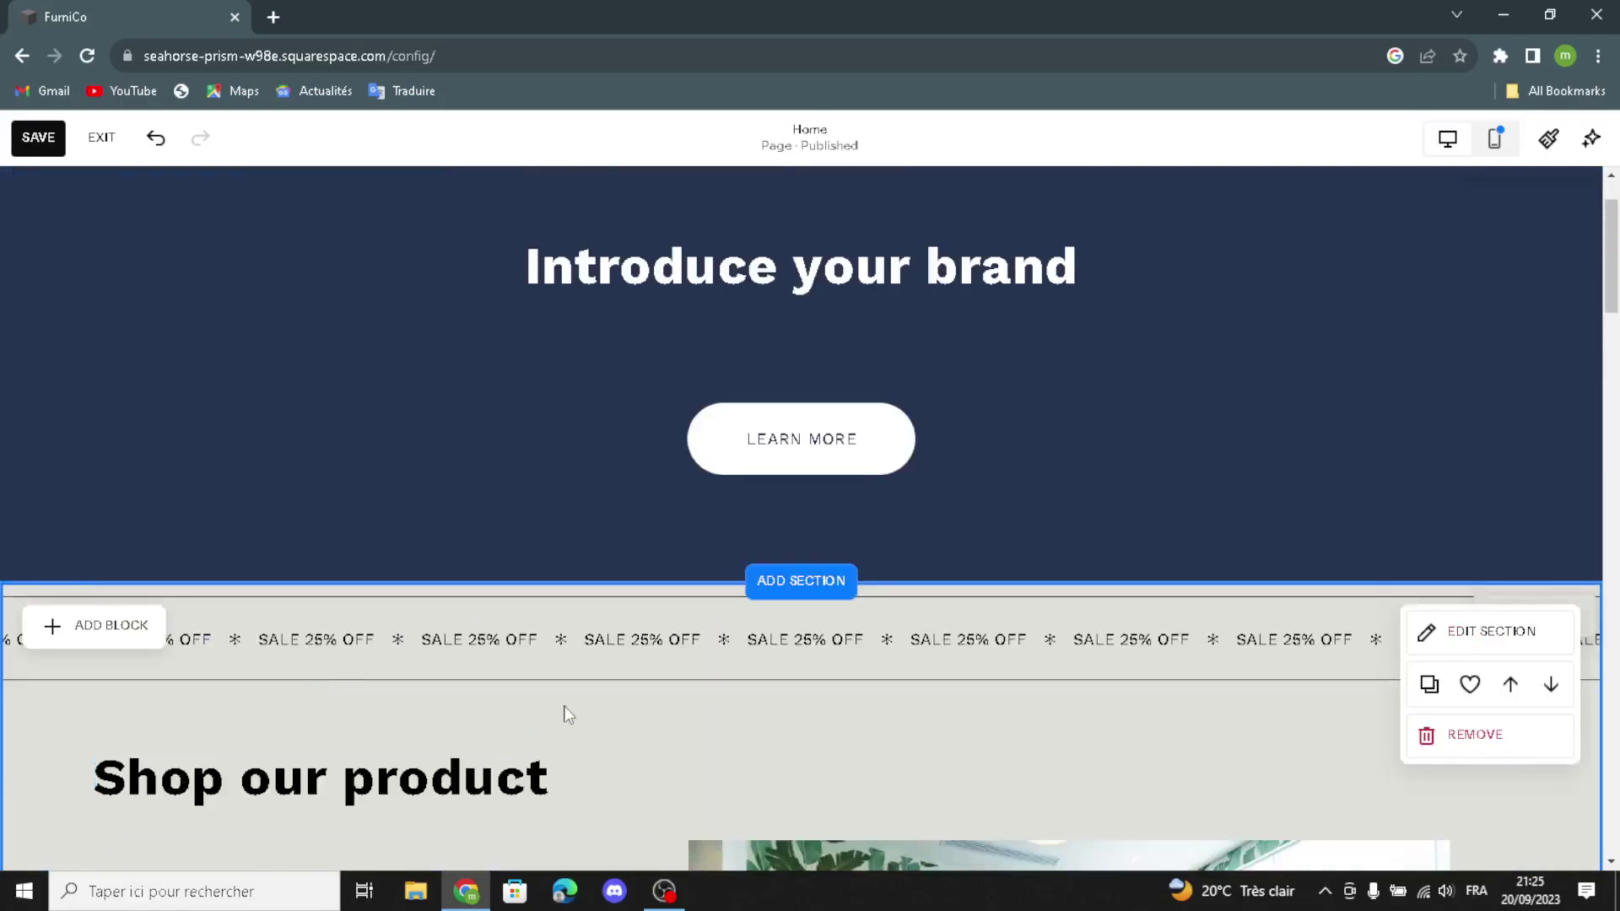
pyautogui.scroll(1, 562, 781)
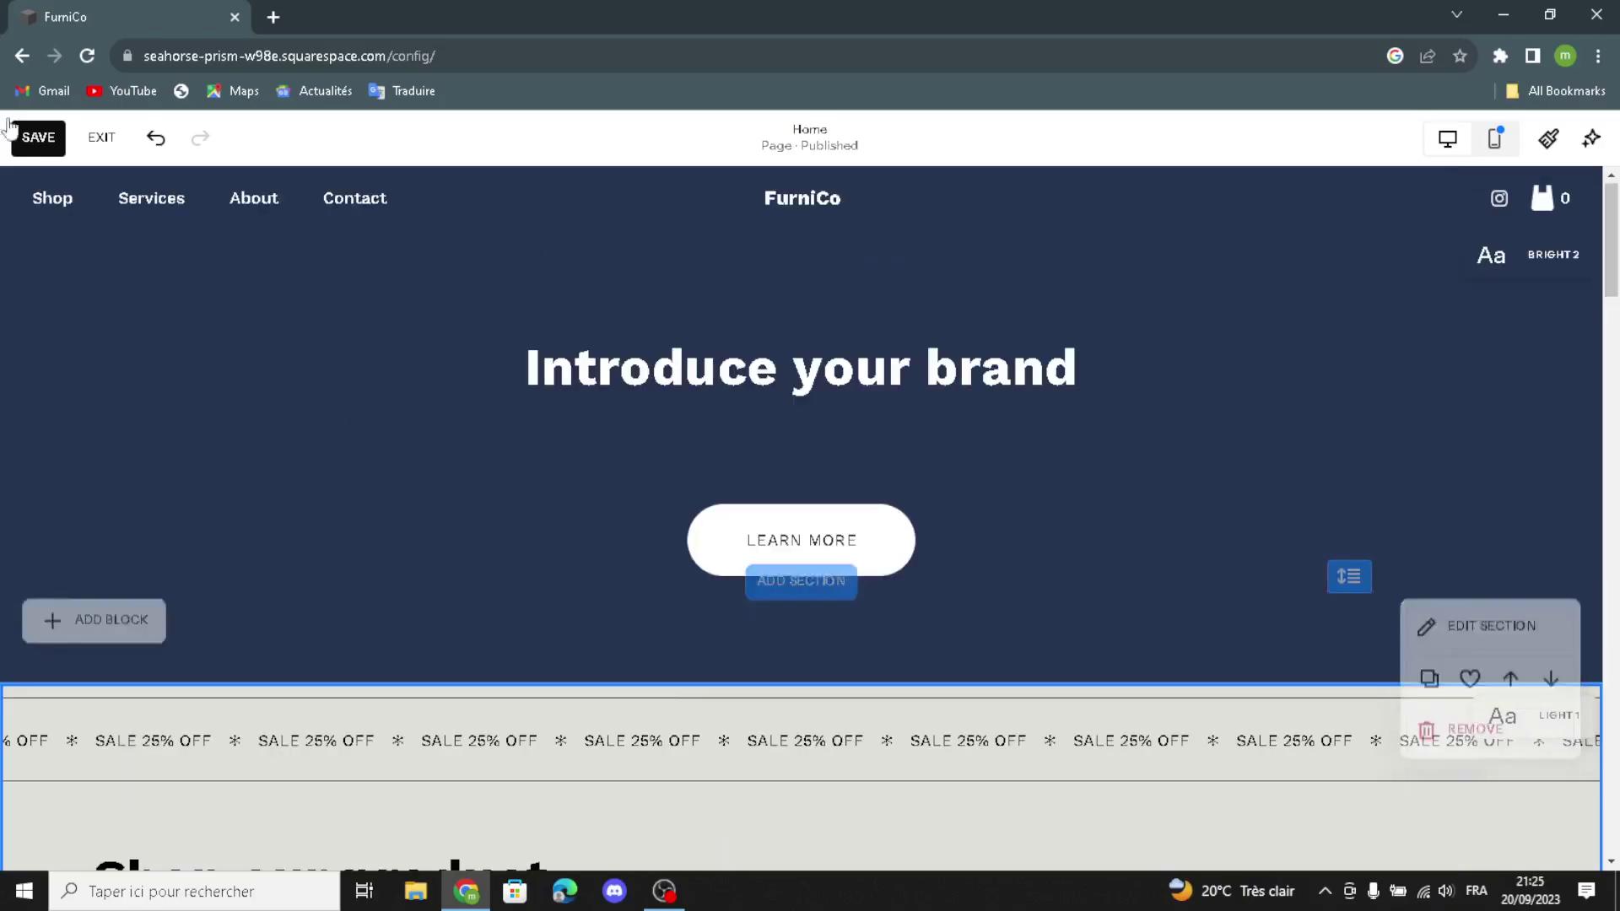
pyautogui.click(37, 138)
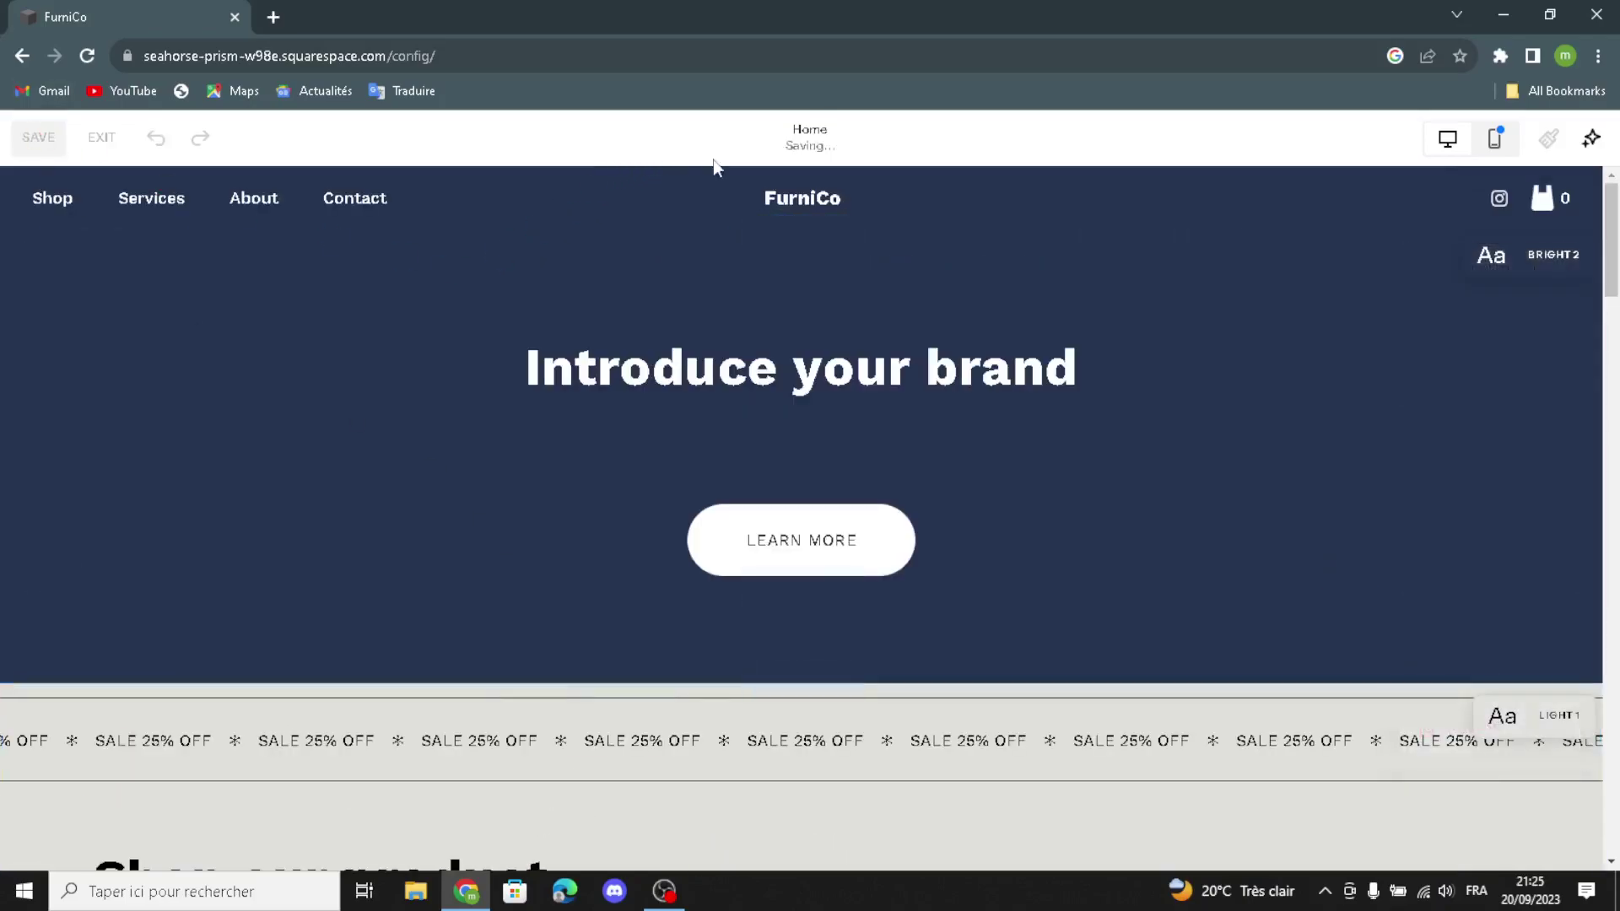